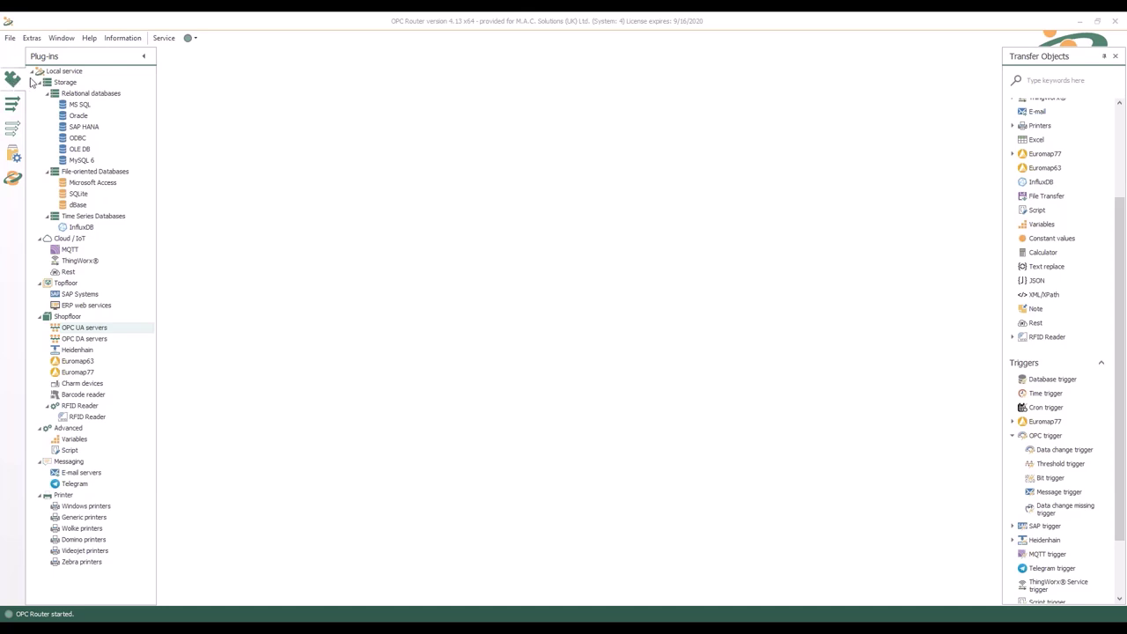
Browse the Connections, Templates and Go productive views, ending on the Local service State overview
left_click(12, 109)
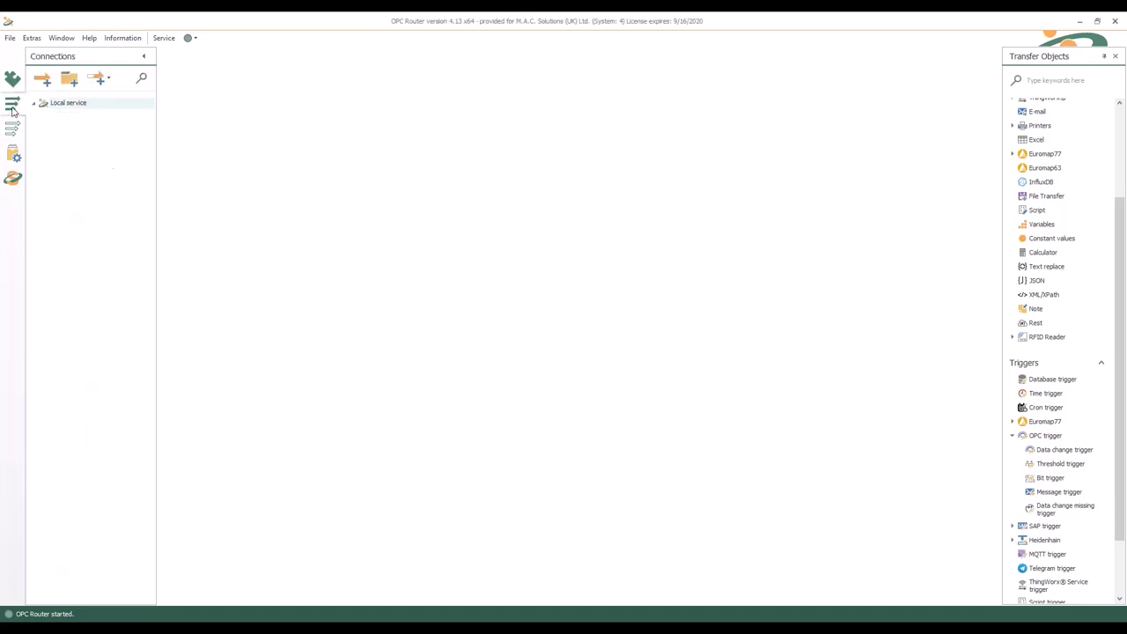
left_click(14, 135)
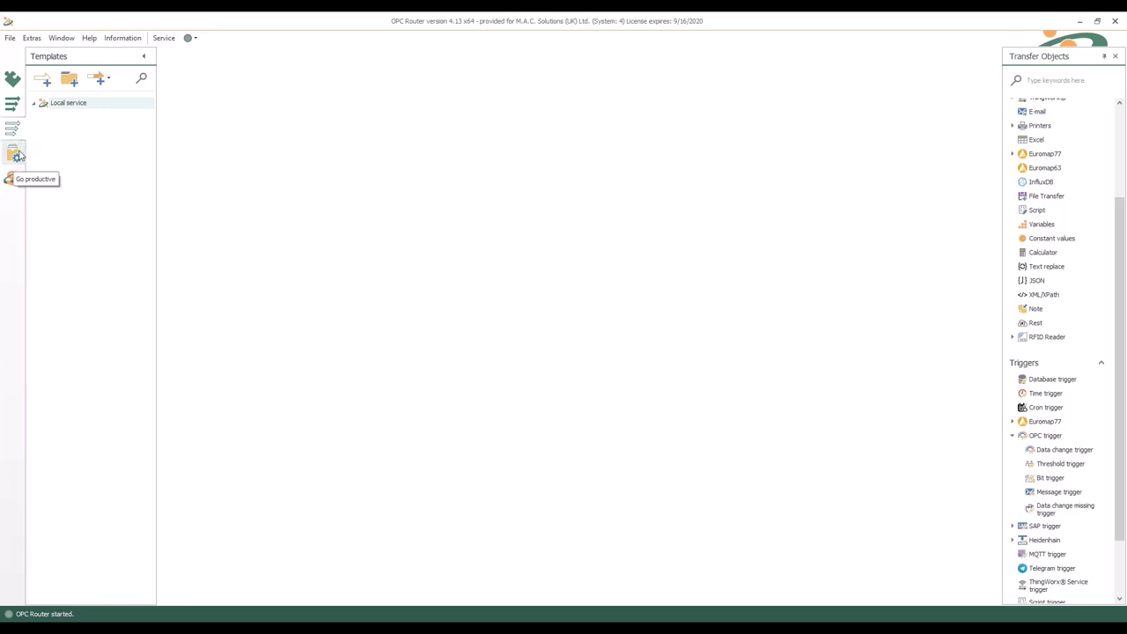
left_click(15, 159)
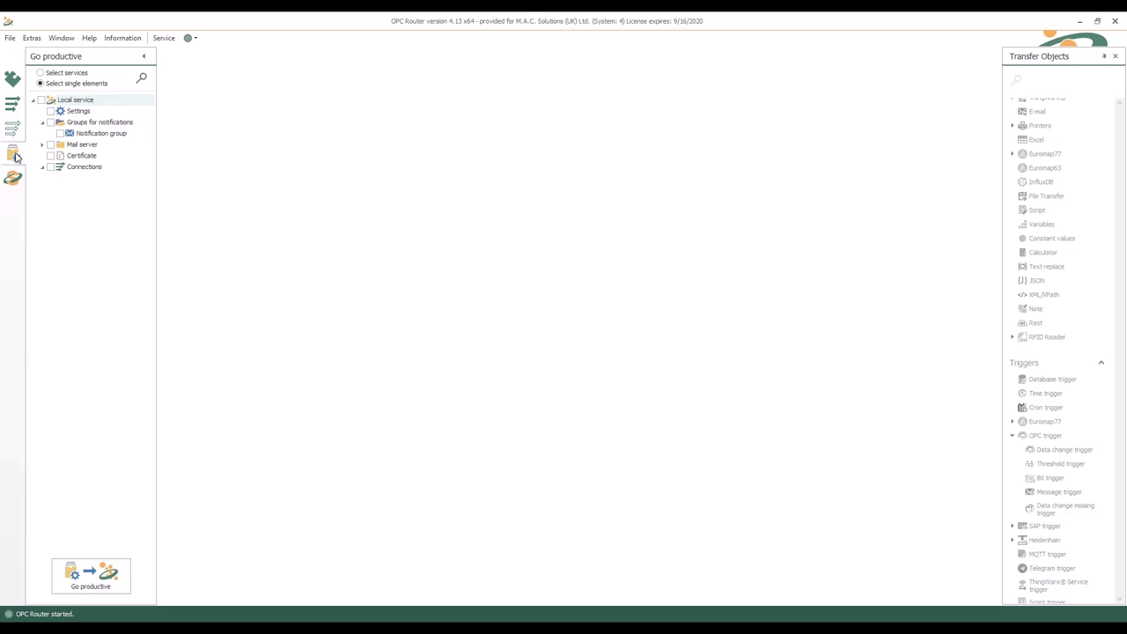
left_click(15, 183)
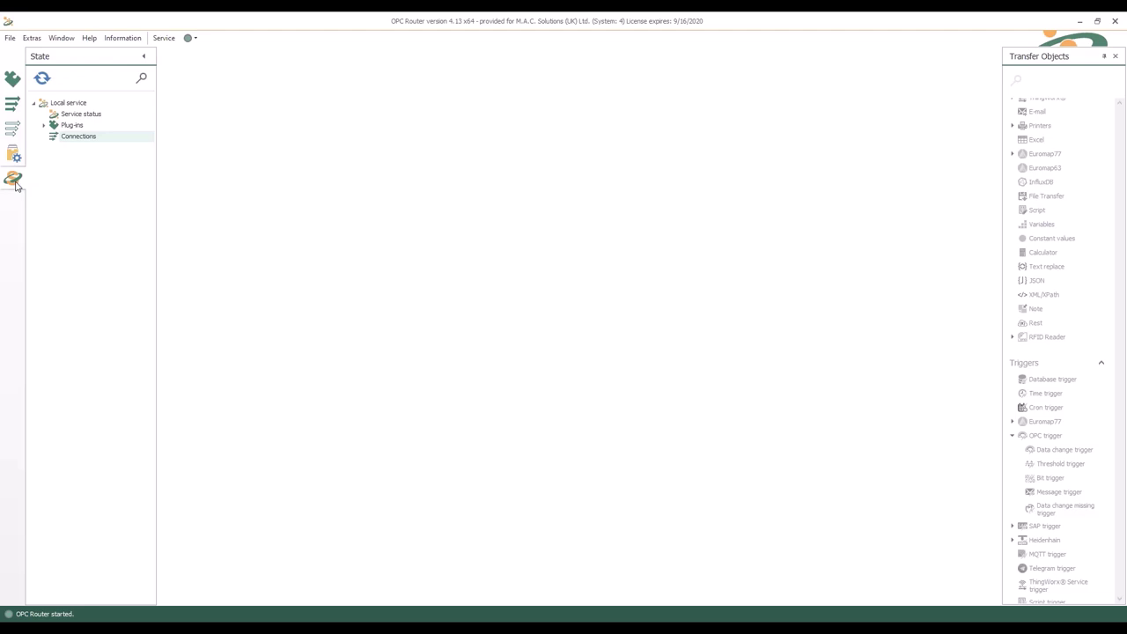
Show the Local service's Plug-ins tree with the Transfer Objects list scrolled to the top
left_click(12, 80)
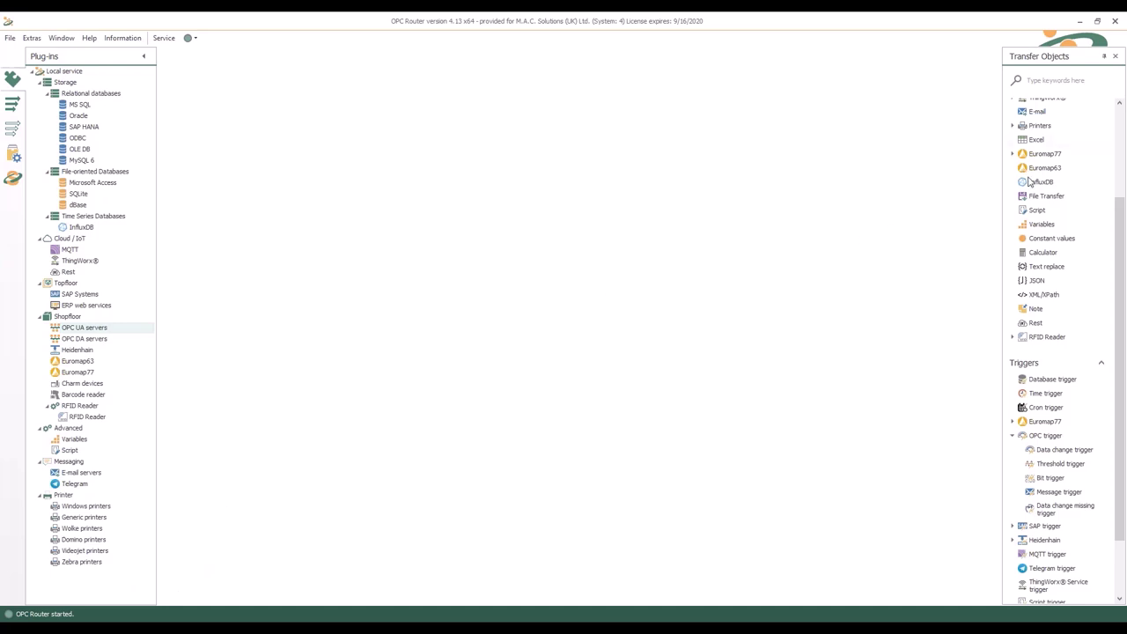
scroll(1118, 271, "up", 5)
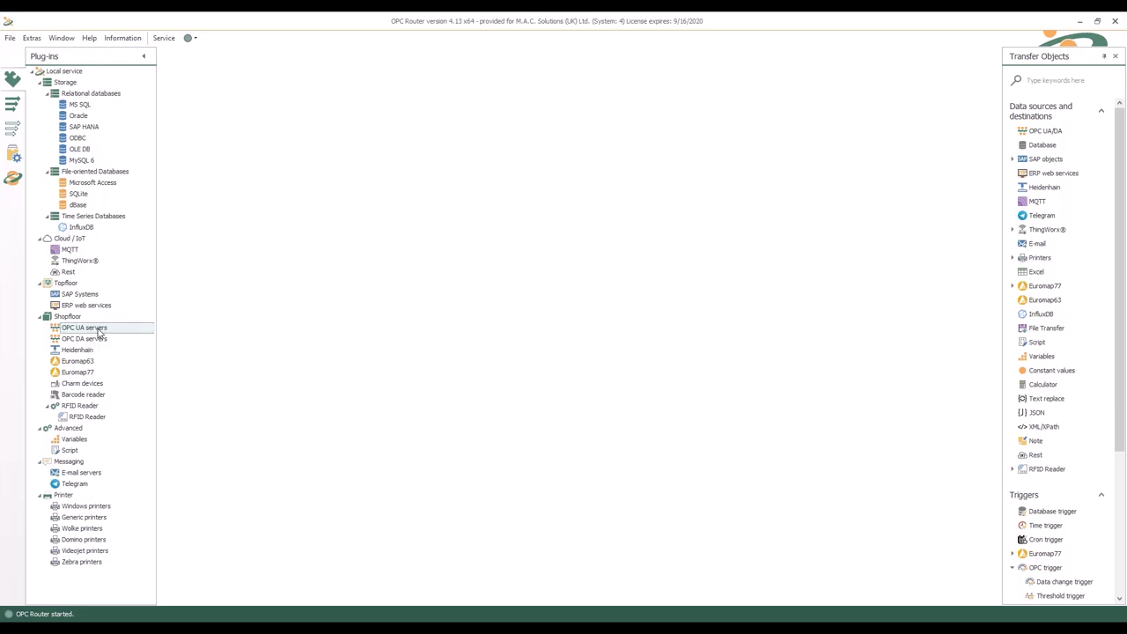
List the configured OPC UA servers, glancing at the Webinar server and a new-server form without changes
left_click(98, 330)
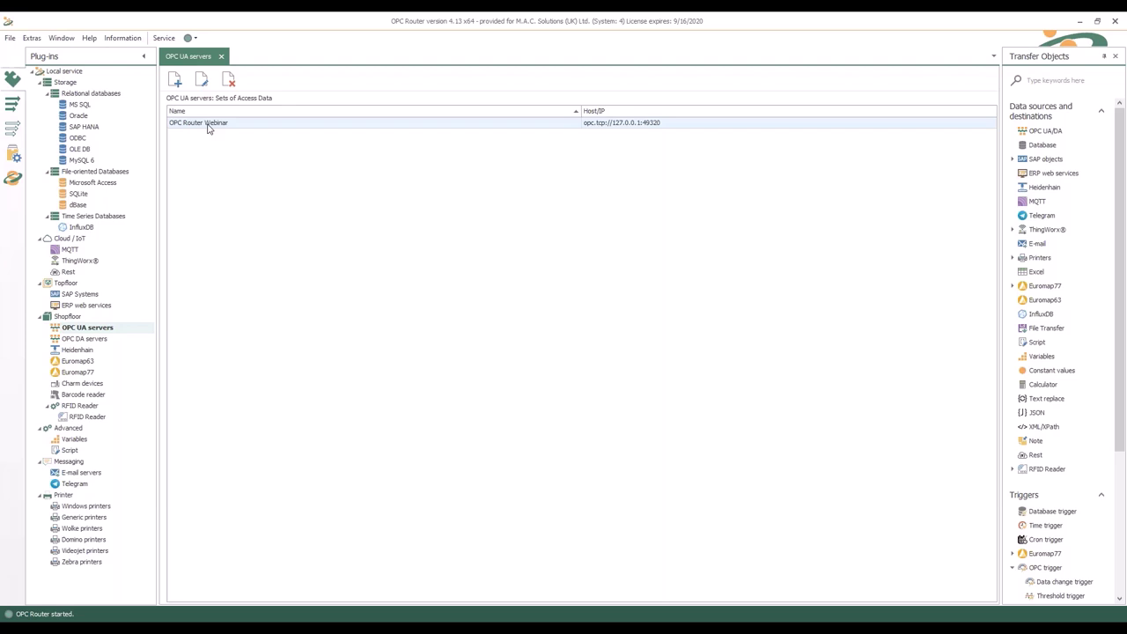
double_click(209, 125)
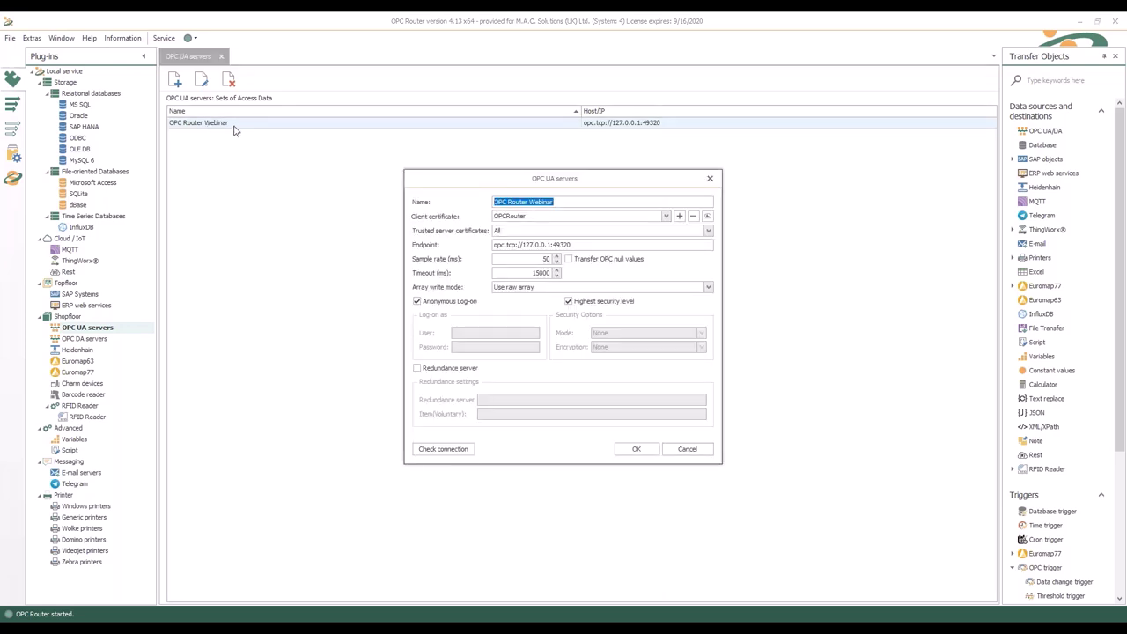
left_click(710, 178)
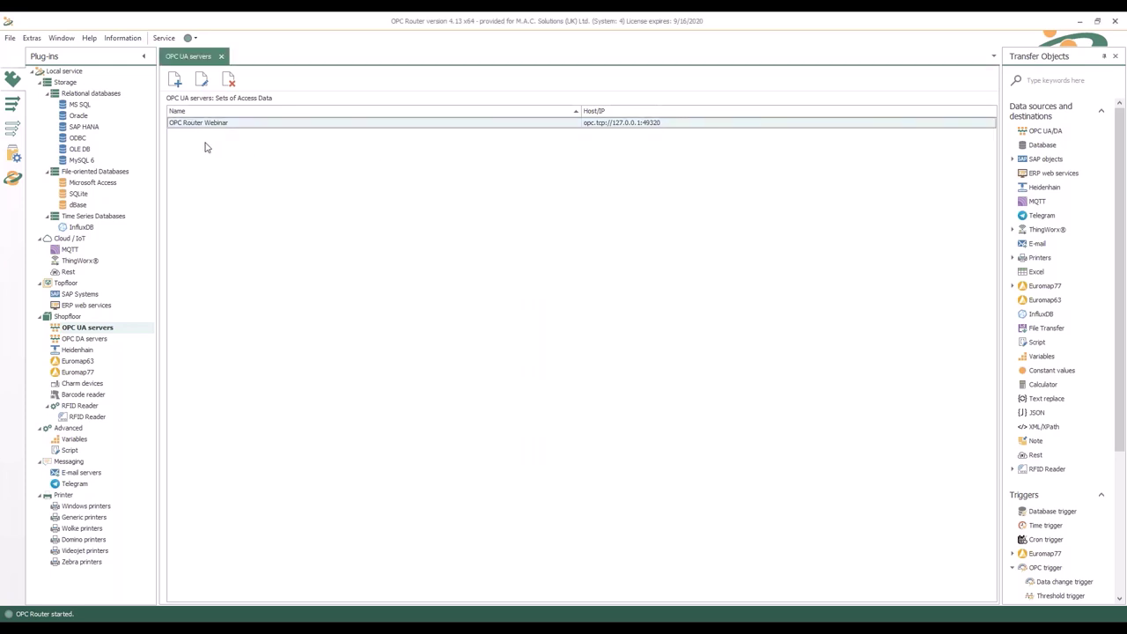
left_click(176, 83)
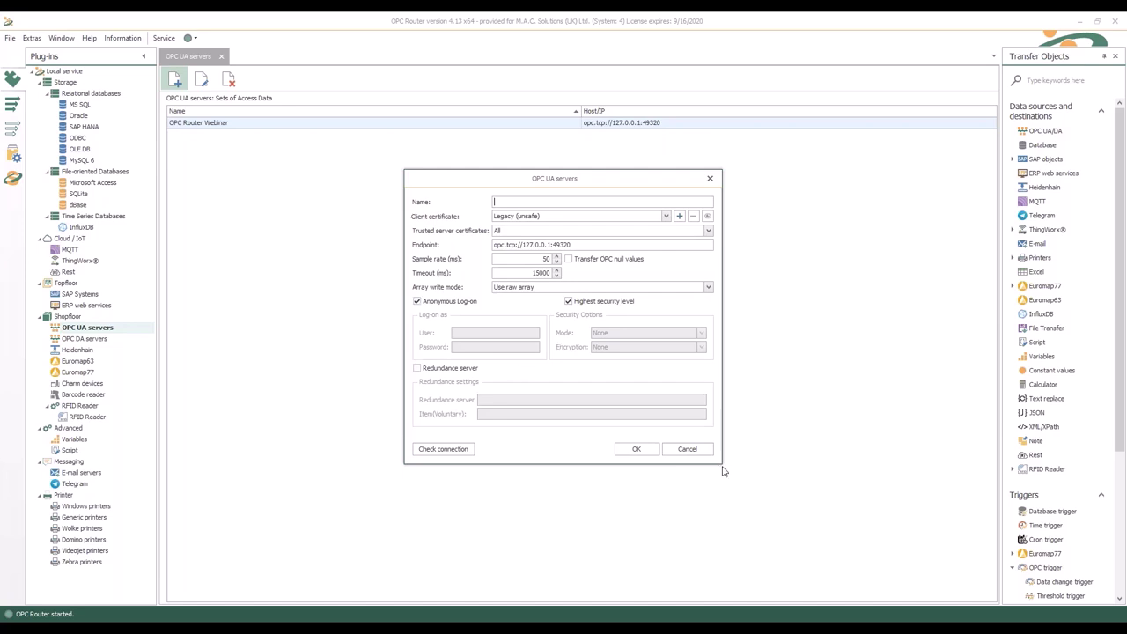
left_click(687, 450)
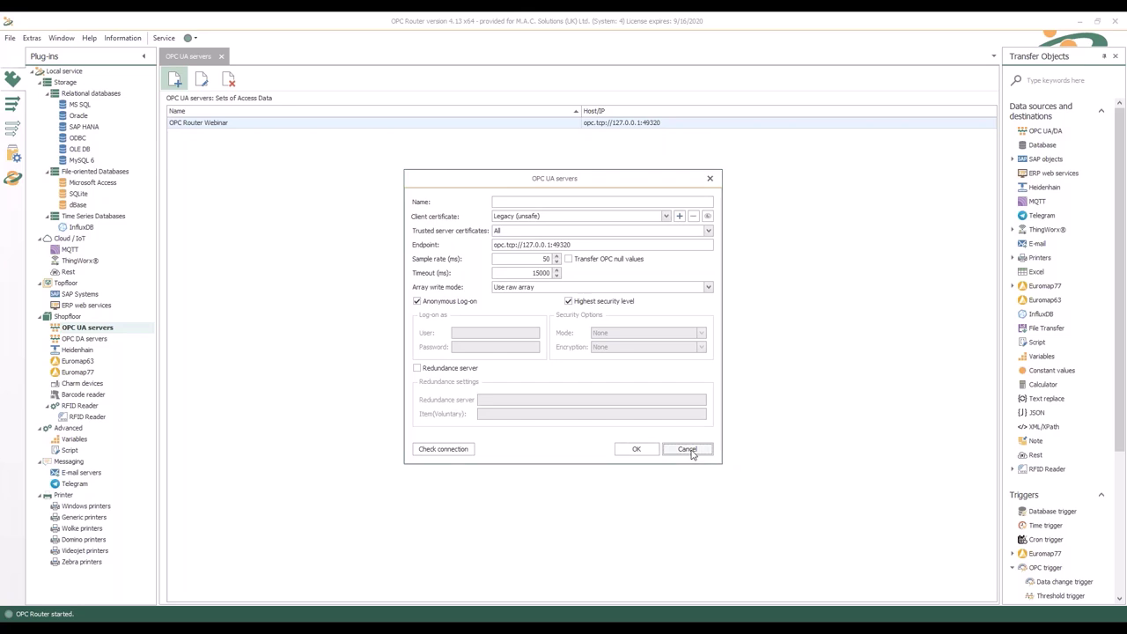
Test the OPC Router Webinar server connection successfully and save its settings
double_click(244, 123)
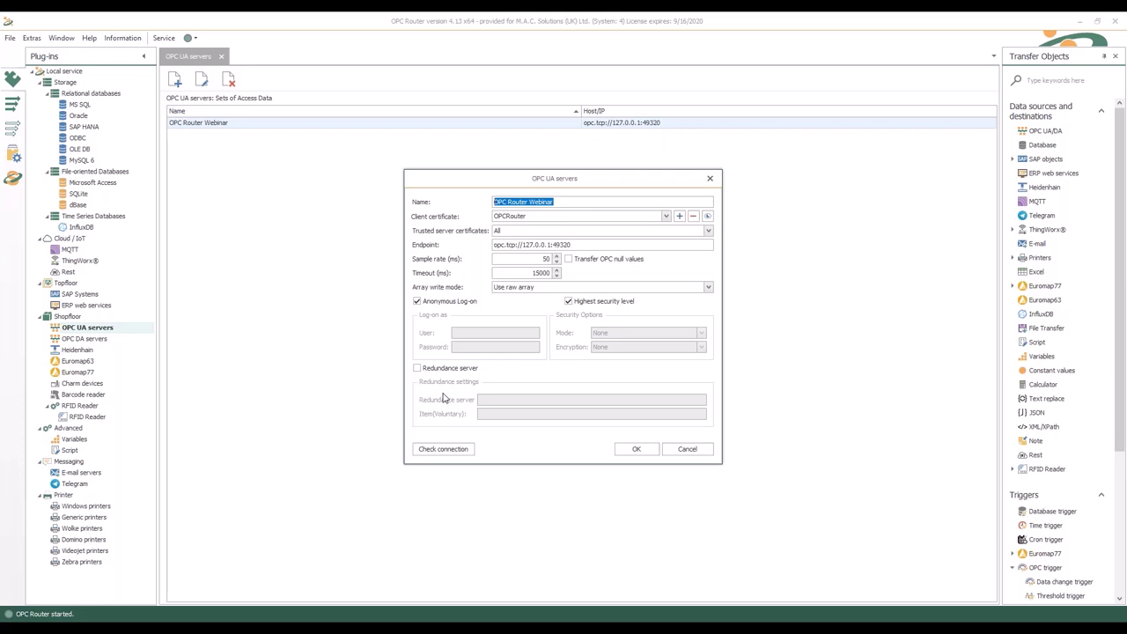
left_click(443, 450)
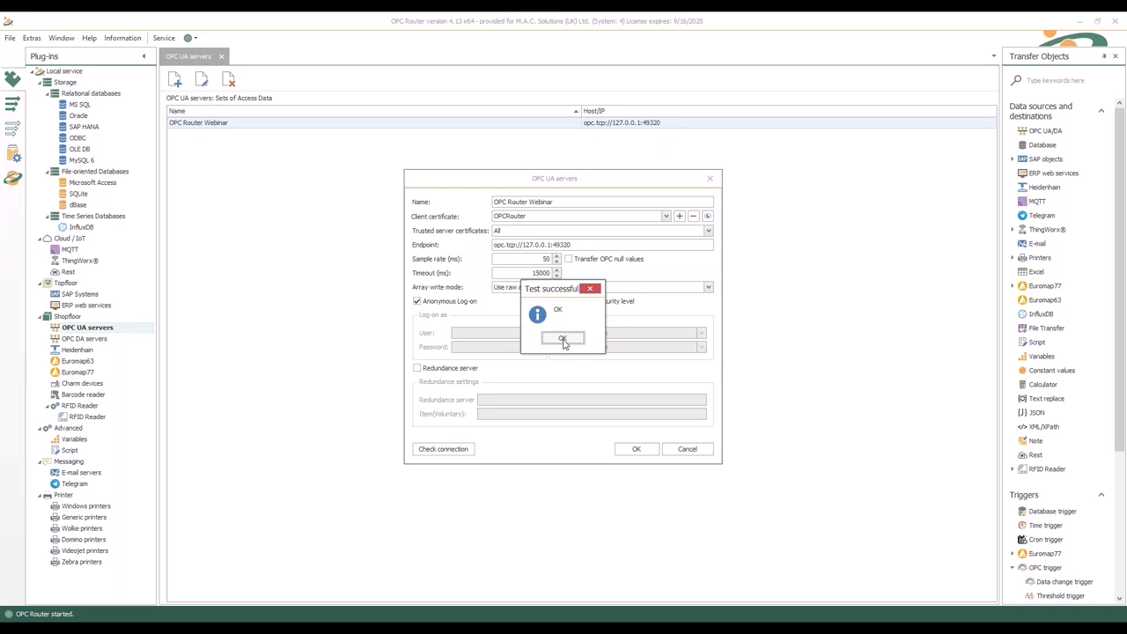
left_click(563, 339)
left_click(636, 449)
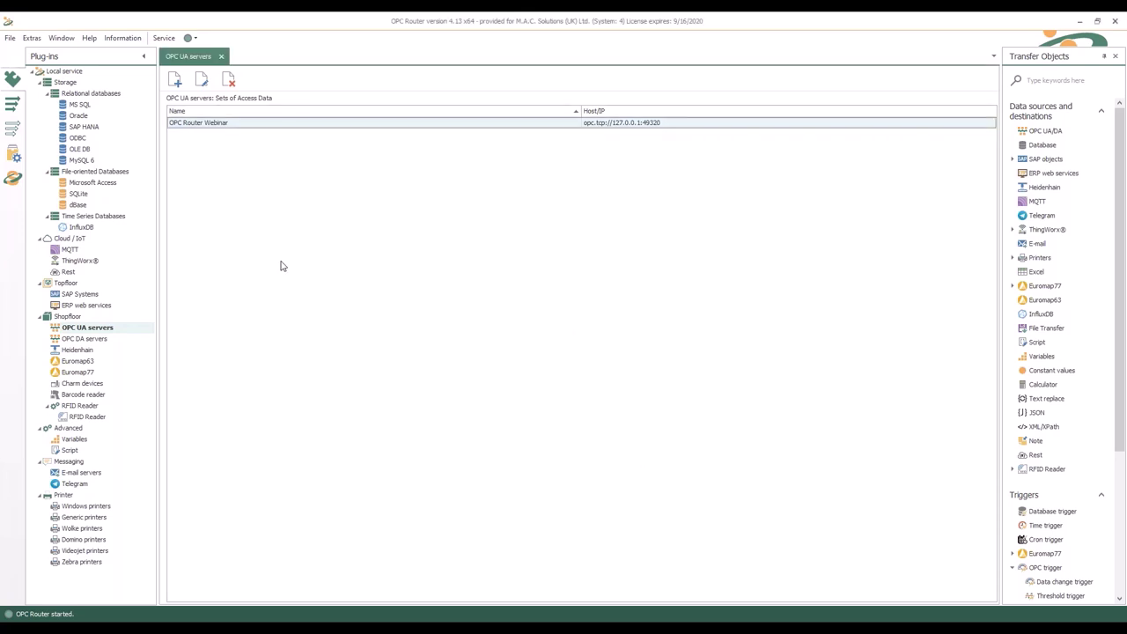
Add a new connection under the Local service named 'Tag link'
left_click(13, 104)
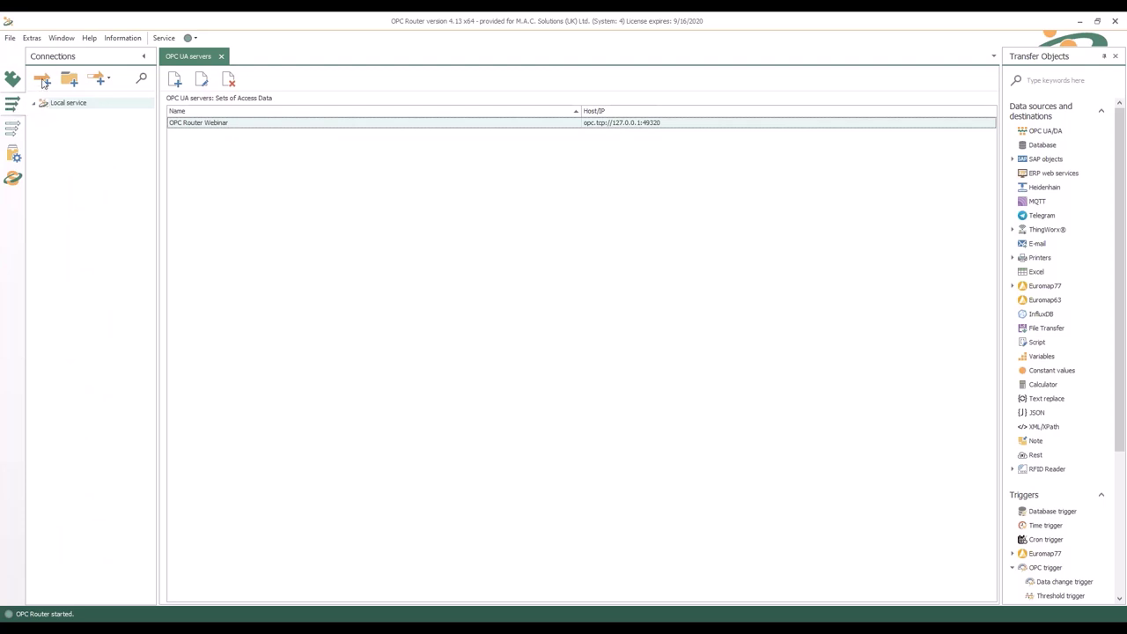
left_click(44, 82)
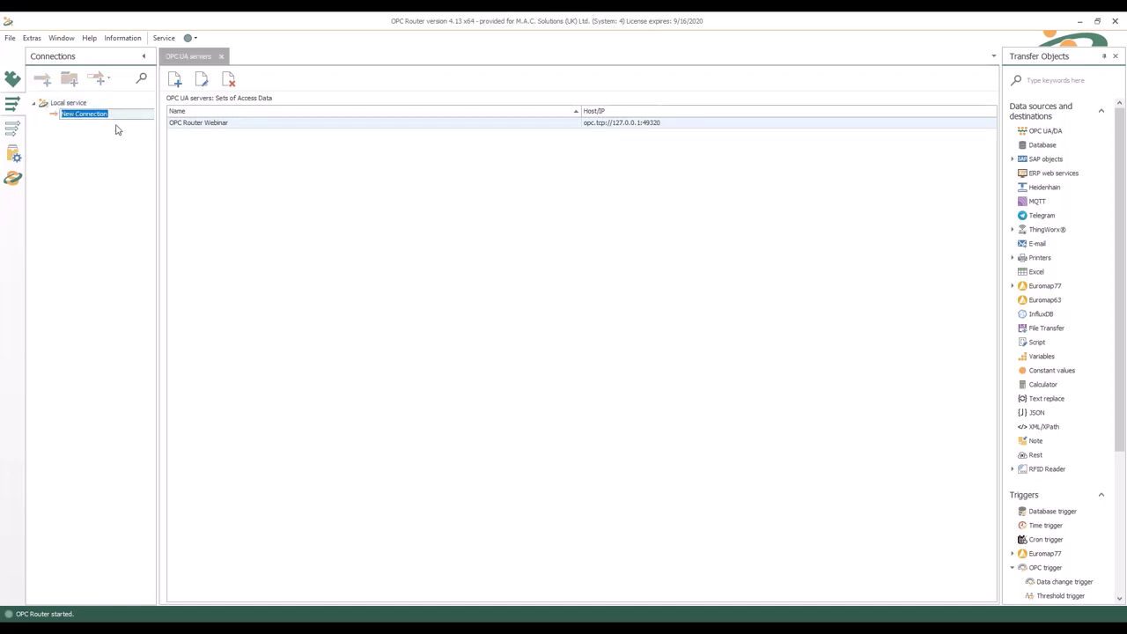
type("Tag link")
key("Return")
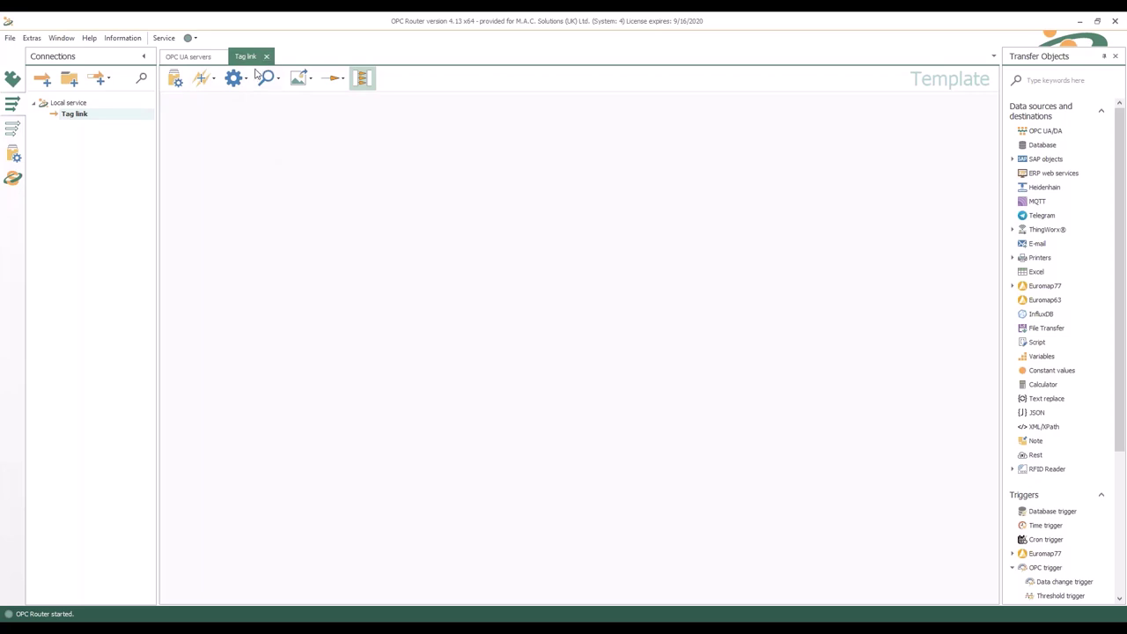
Switch between the OPC UA server list and the Tag link editor, ending on the empty canvas
left_click(188, 58)
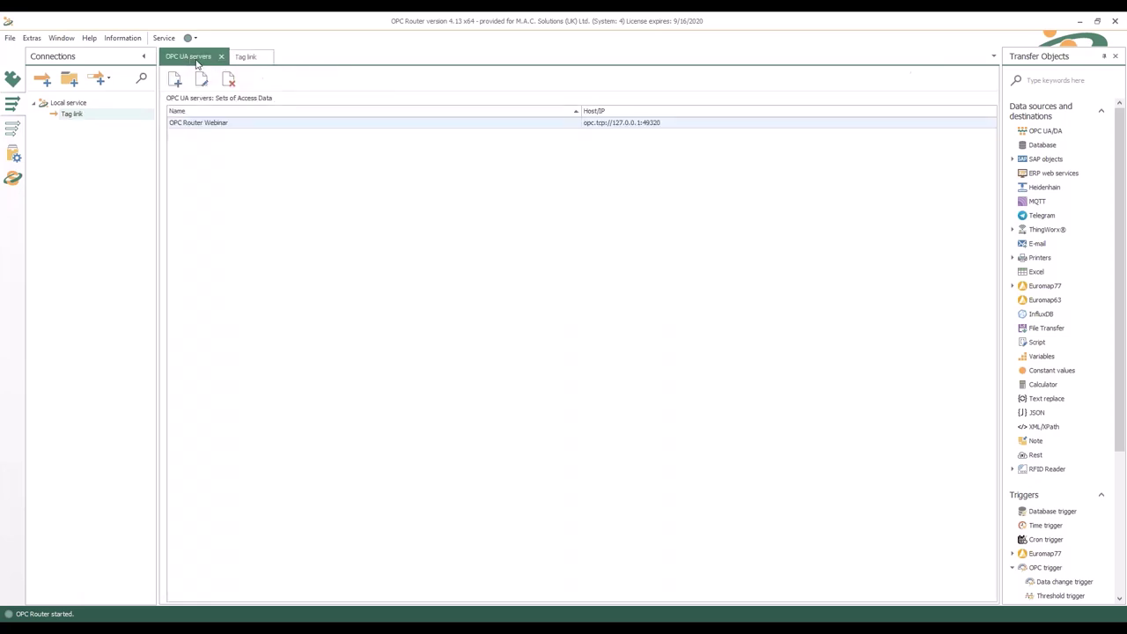
left_click(245, 57)
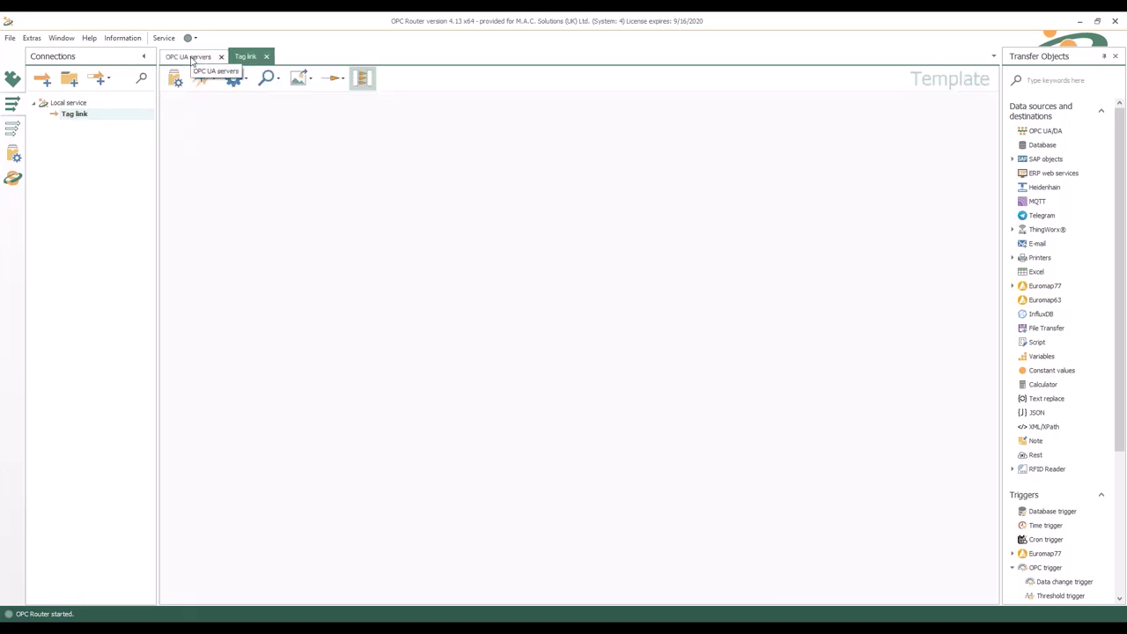
left_click(192, 59)
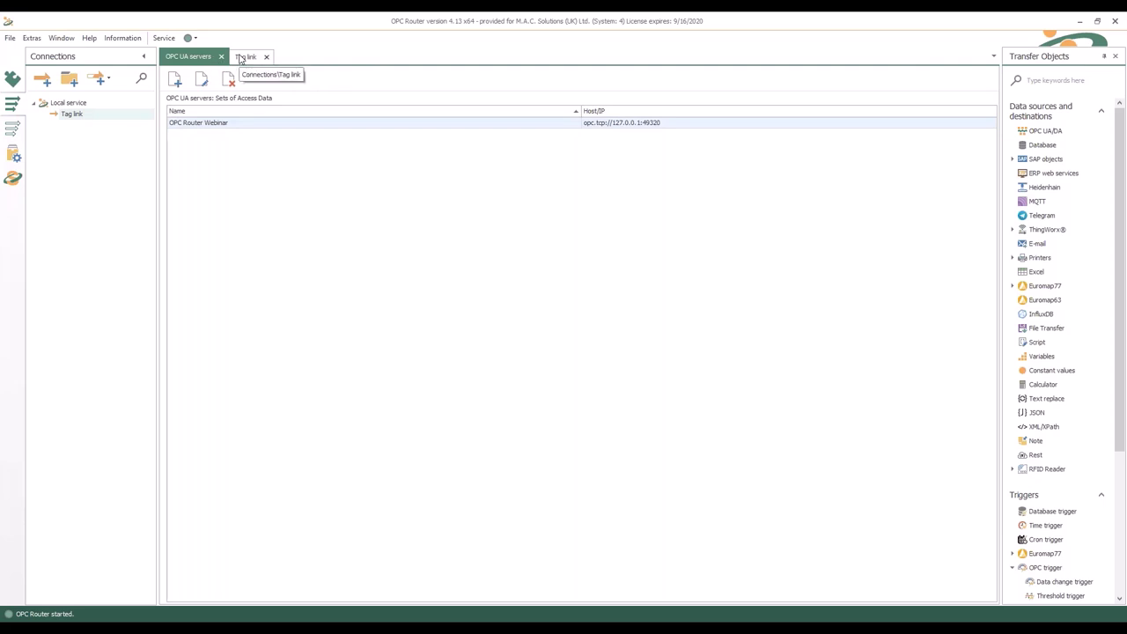
left_click(241, 58)
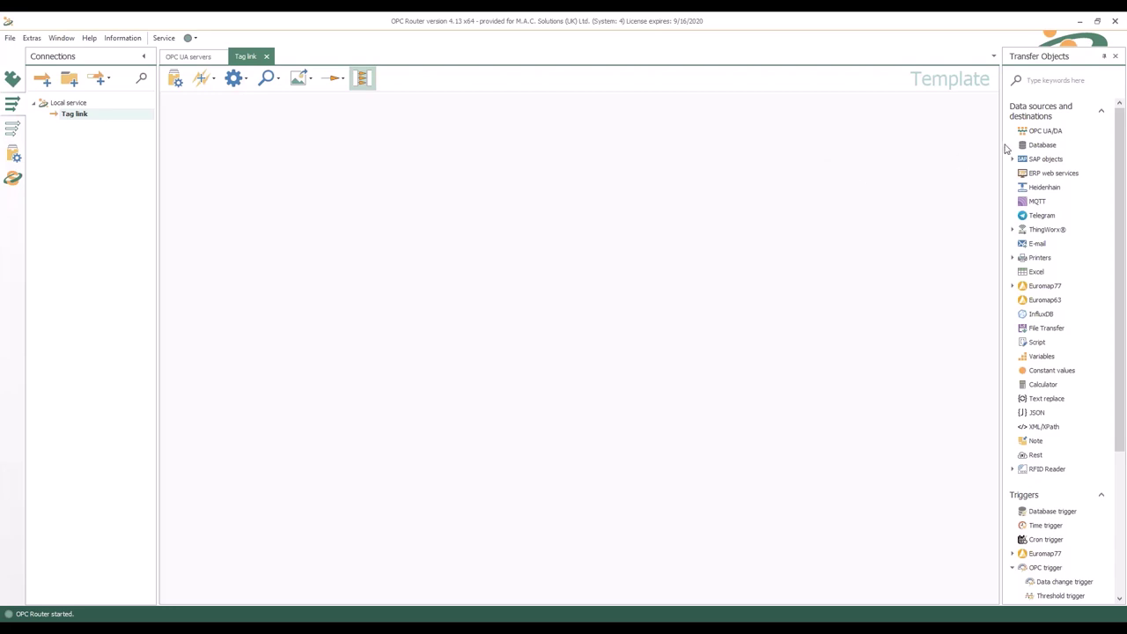
Drop two OPC UA/DA objects with a Calculator between them onto the canvas, aligned in a row
left_click_drag(1057, 135, 243, 194)
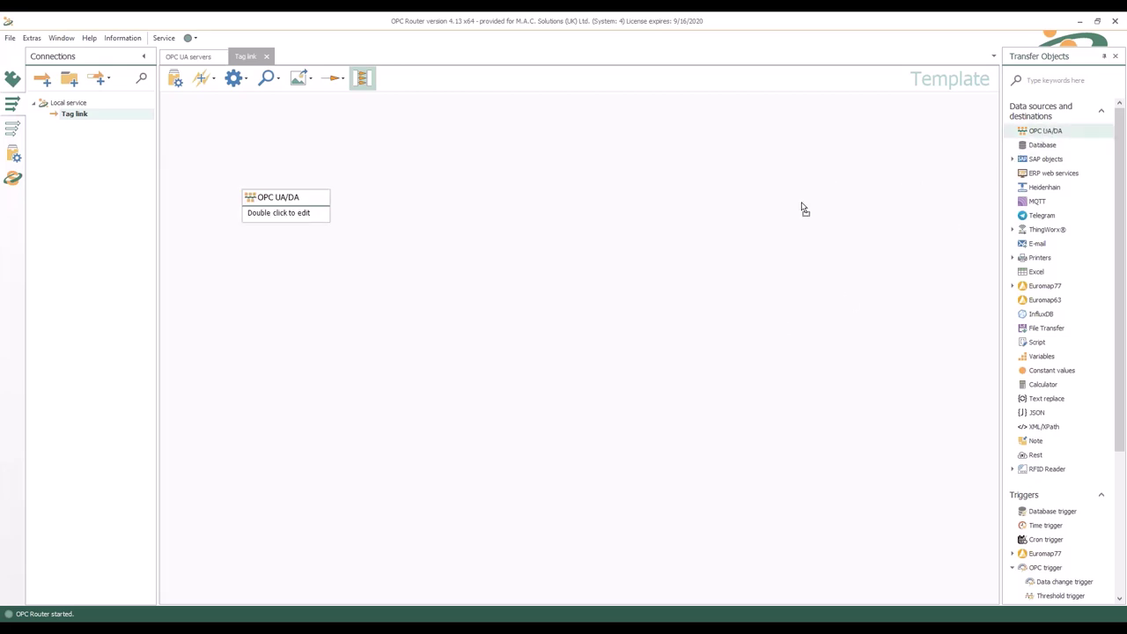
left_click_drag(801, 209, 801, 209)
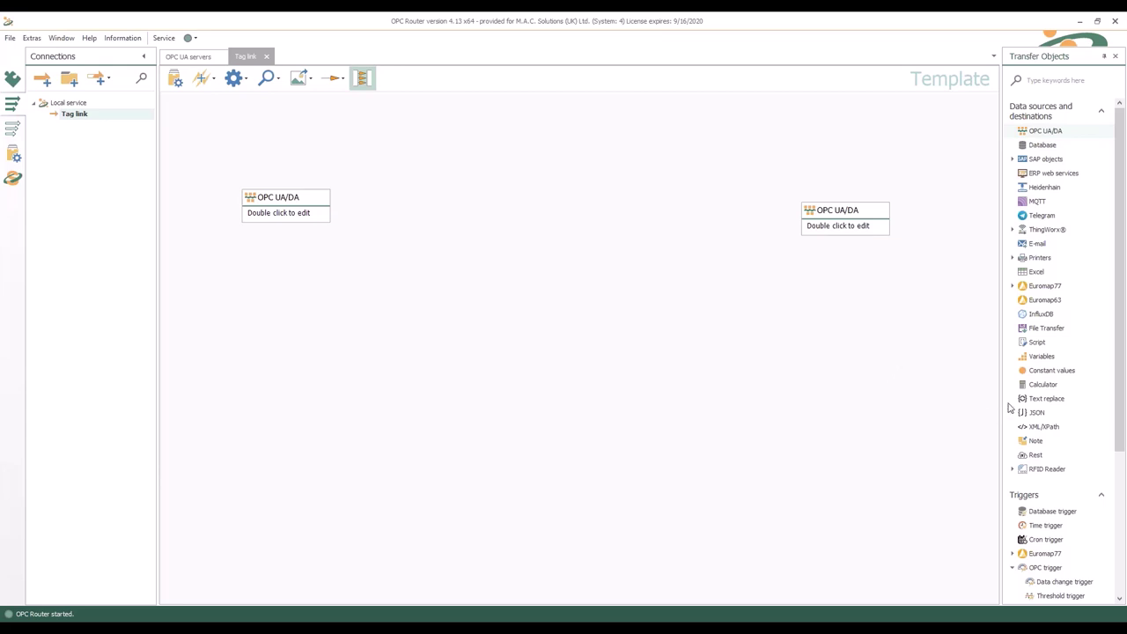
left_click_drag(1043, 388, 522, 195)
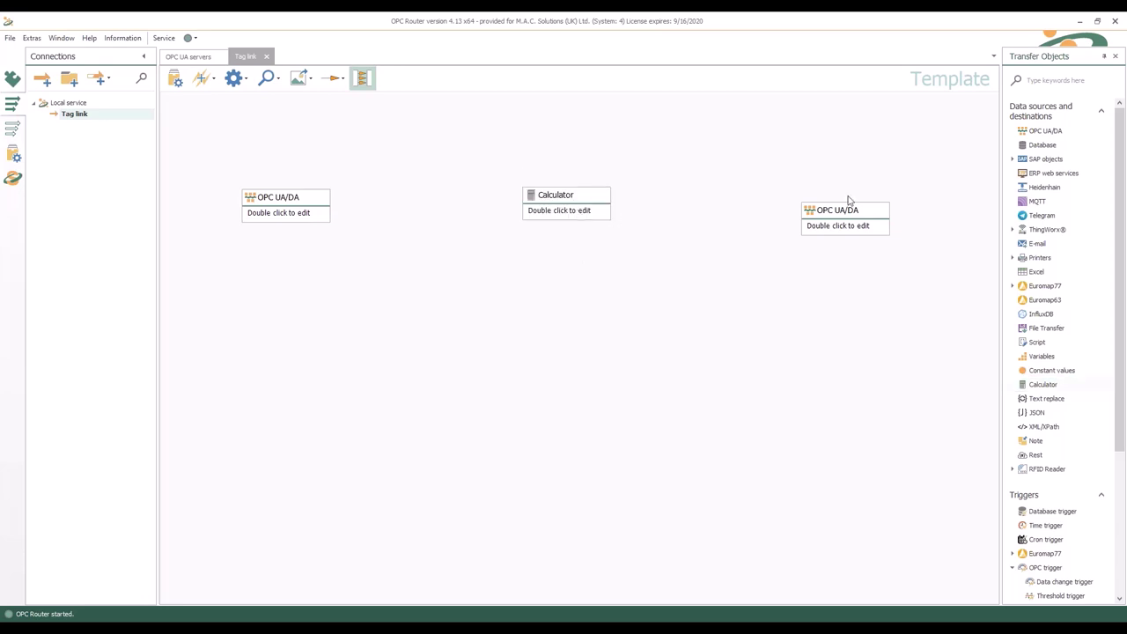
left_click_drag(858, 209, 840, 190)
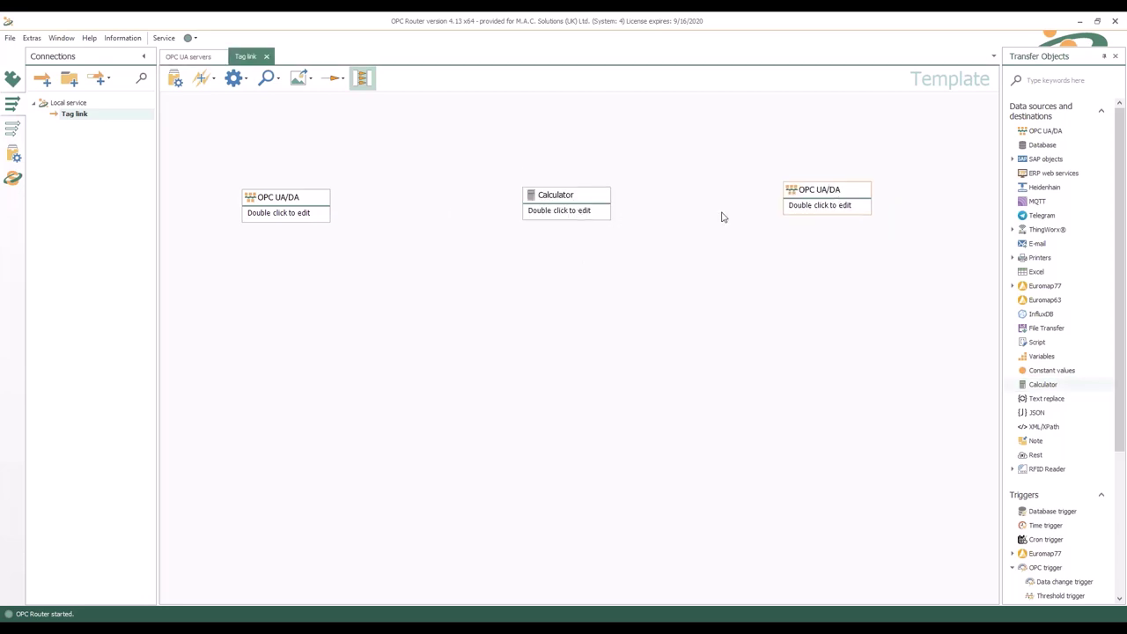
Set the left OPC UA/DA object's access data to the OPC Router Webinar server
double_click(298, 200)
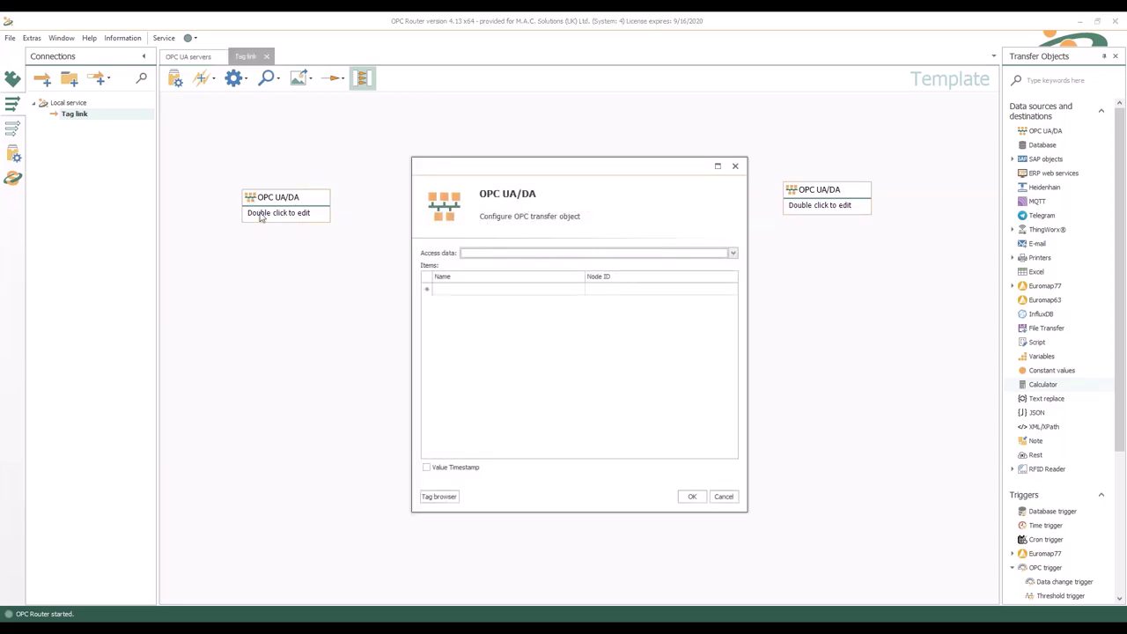
left_click(732, 253)
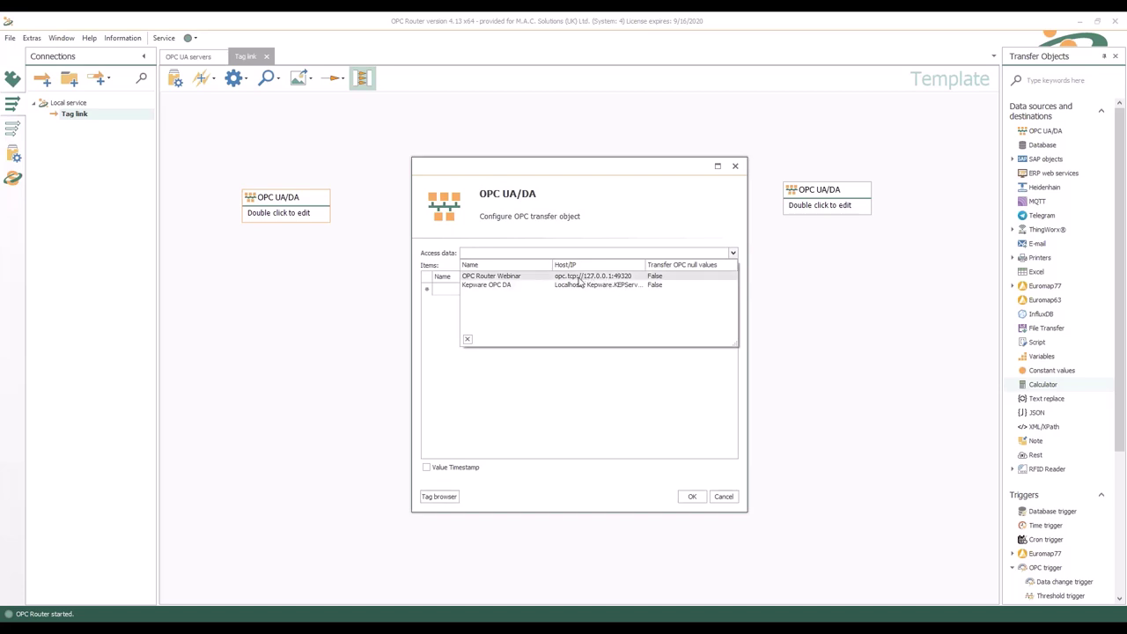
left_click(578, 277)
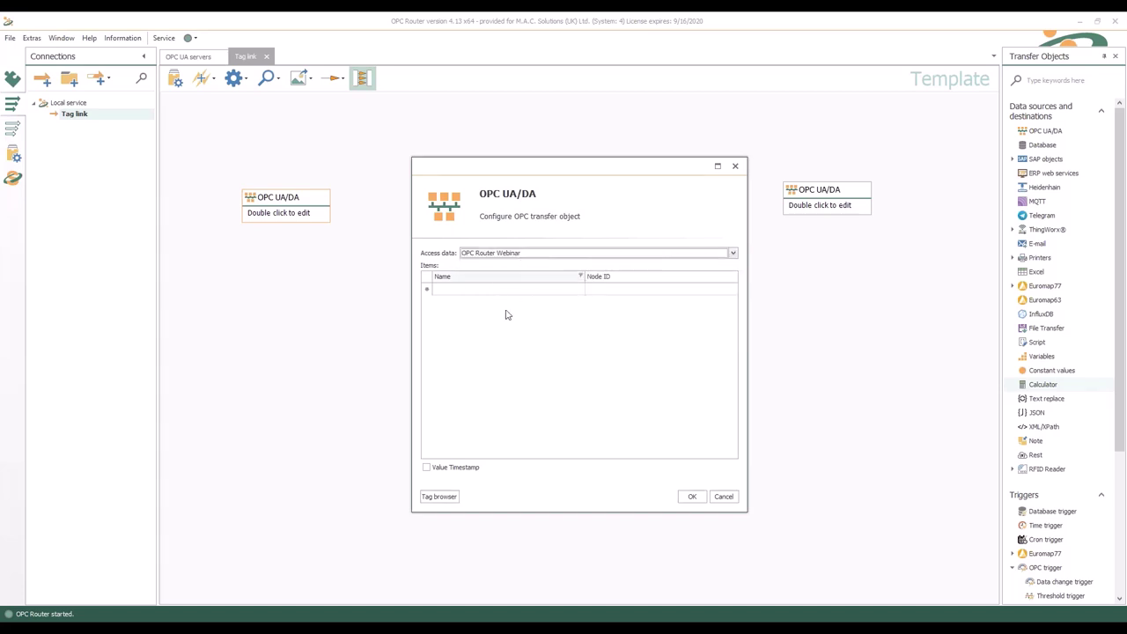
Add the CurrentWidth and CurrentHeight tags from Channel1 > Device1 > ProductionData > CurrentData and confirm
left_click(439, 496)
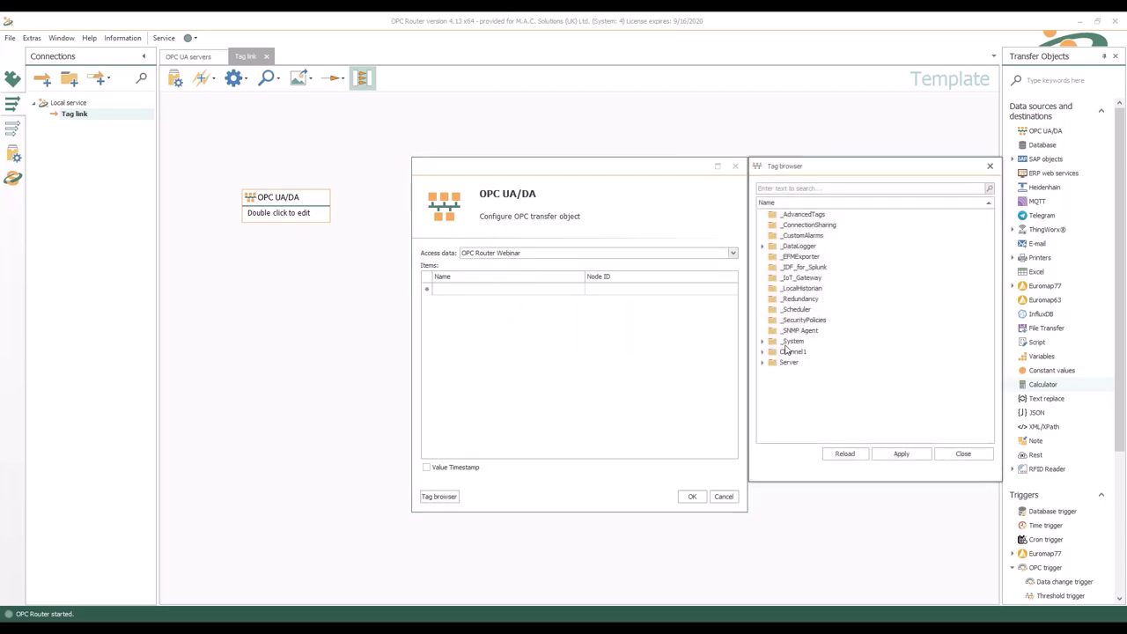
left_click(764, 352)
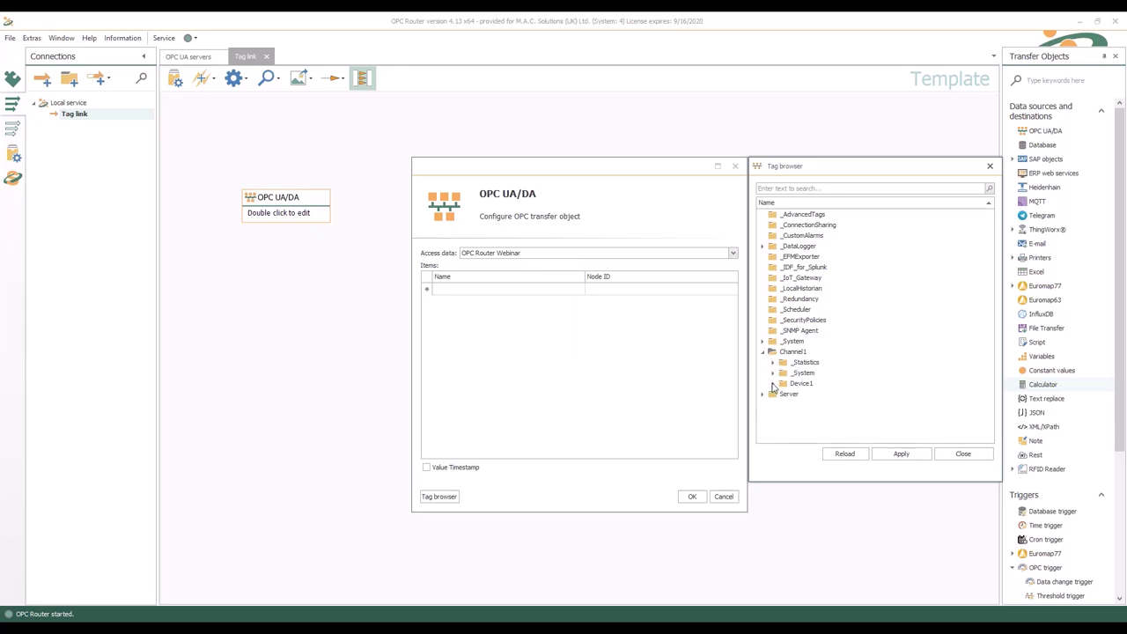
left_click(773, 384)
left_click(784, 405)
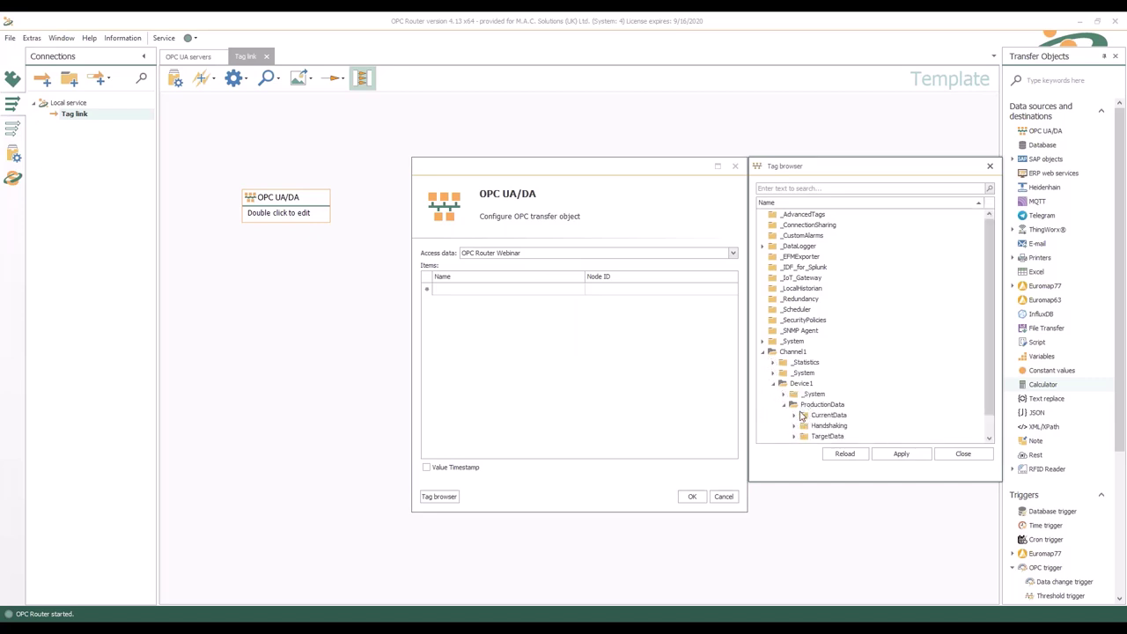
left_click(795, 416)
scroll(858, 410, "down", 2)
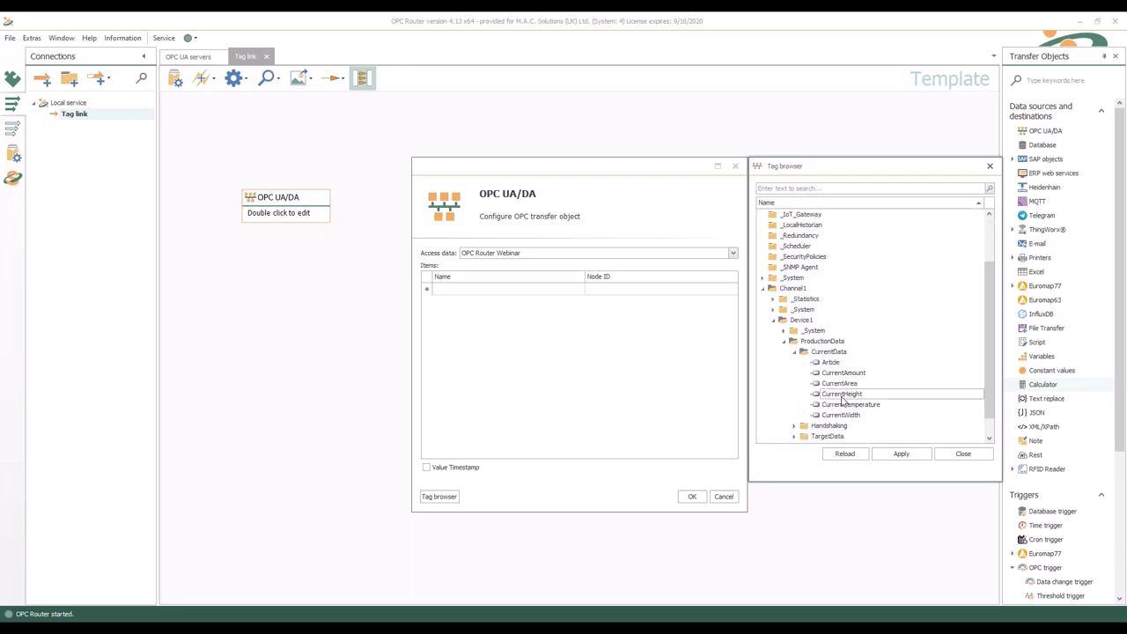
double_click(842, 393)
double_click(841, 415)
left_click(965, 454)
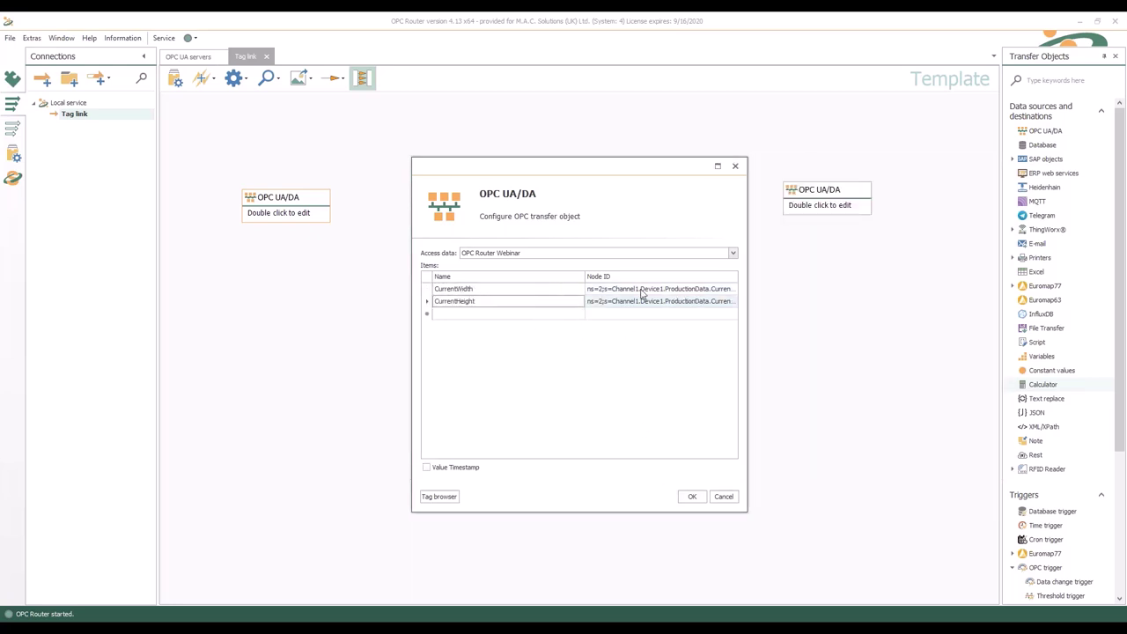
left_click(688, 497)
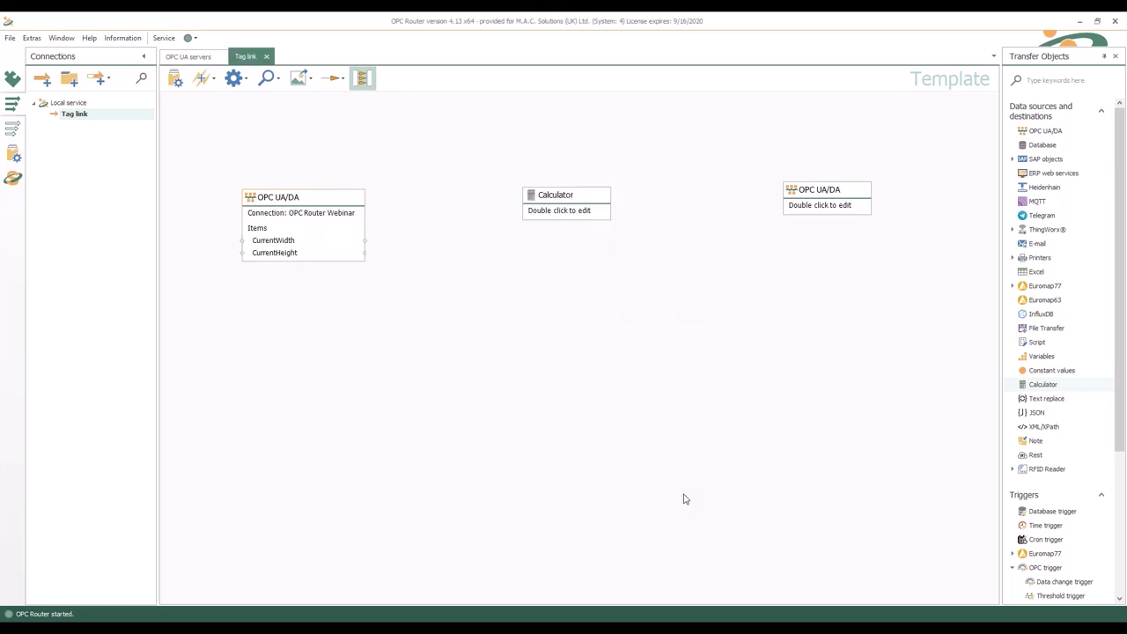
Add placeholders H and W in the Calculator object's settings
double_click(588, 199)
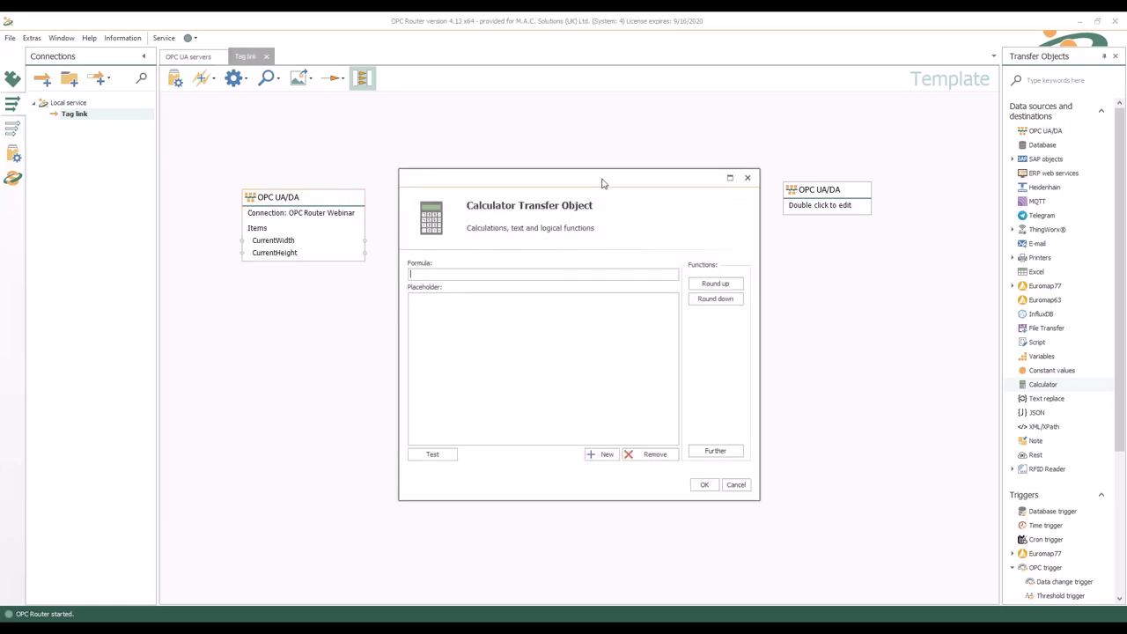
left_click_drag(604, 181, 655, 245)
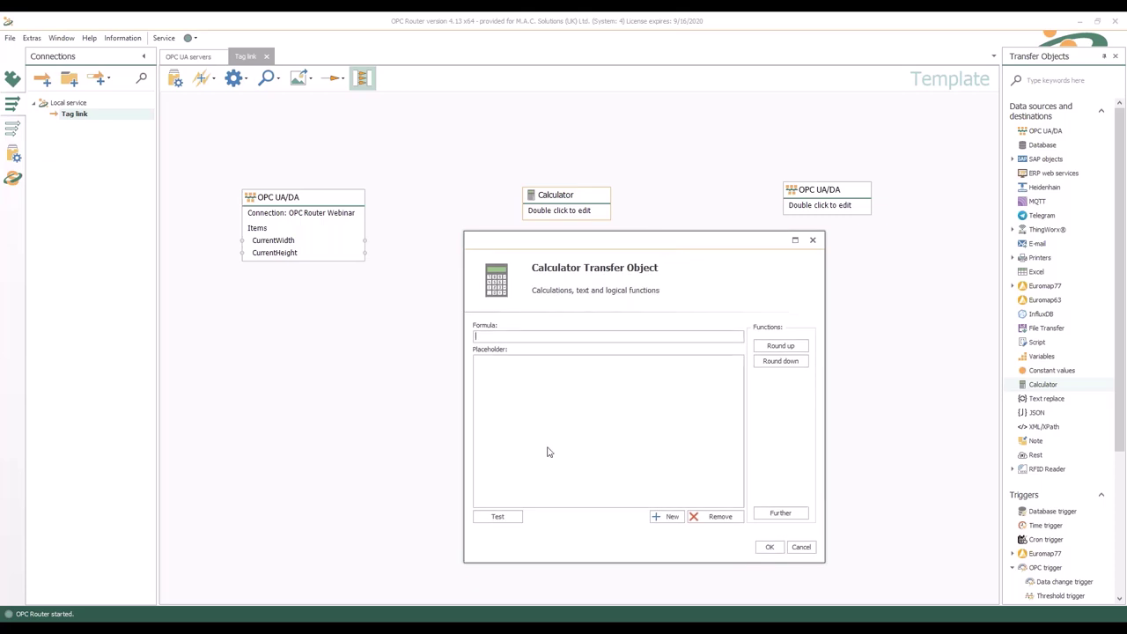
left_click(666, 517)
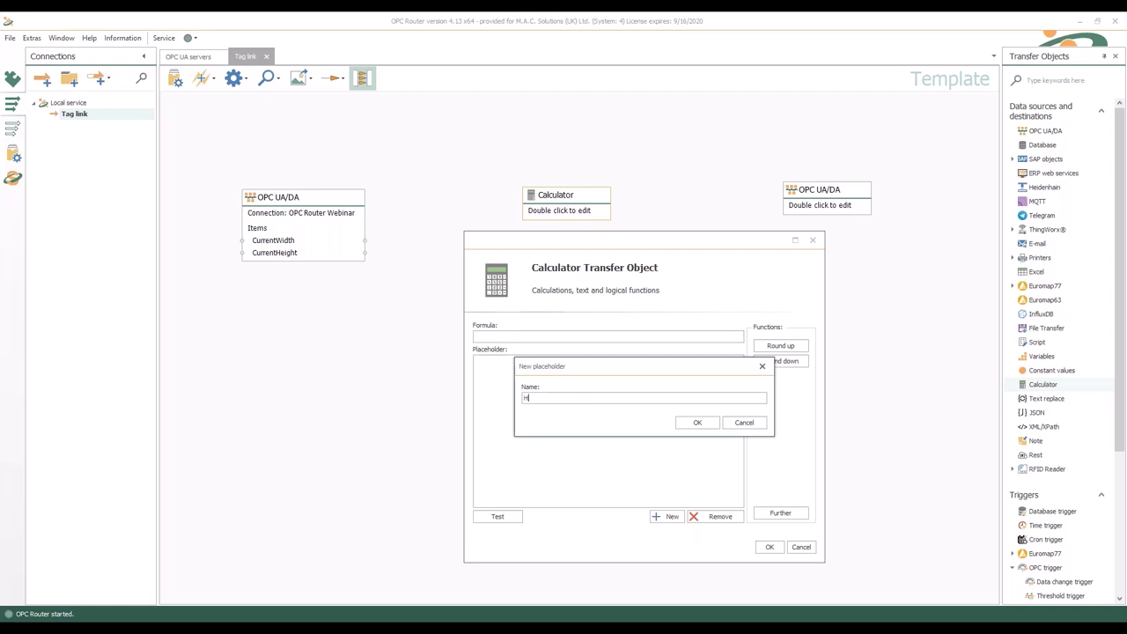
left_click(696, 424)
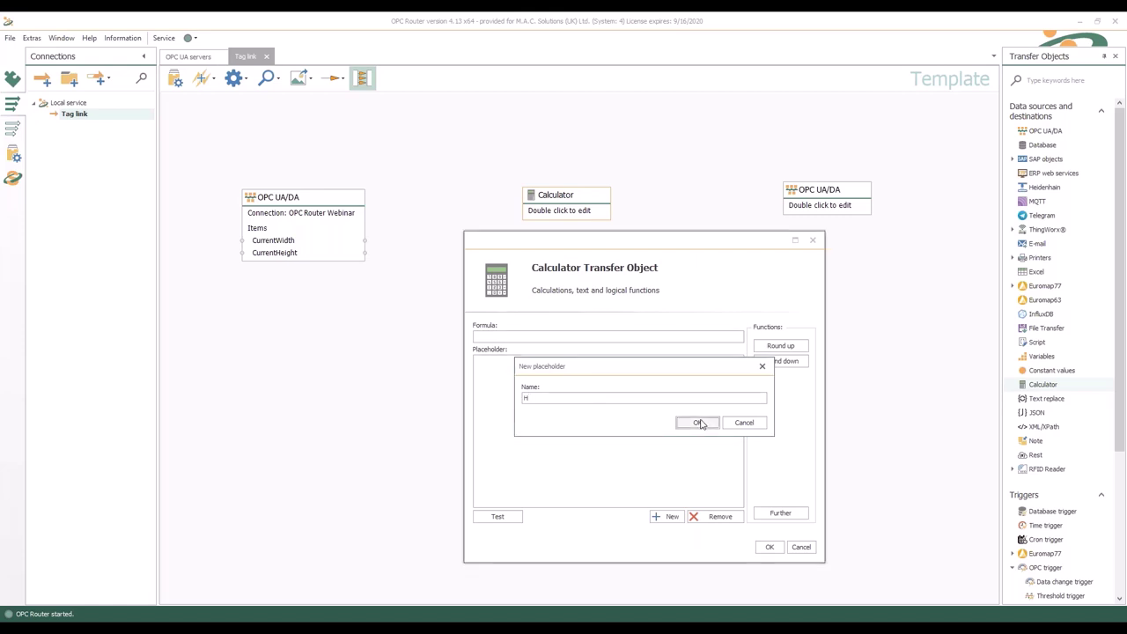
left_click(669, 517)
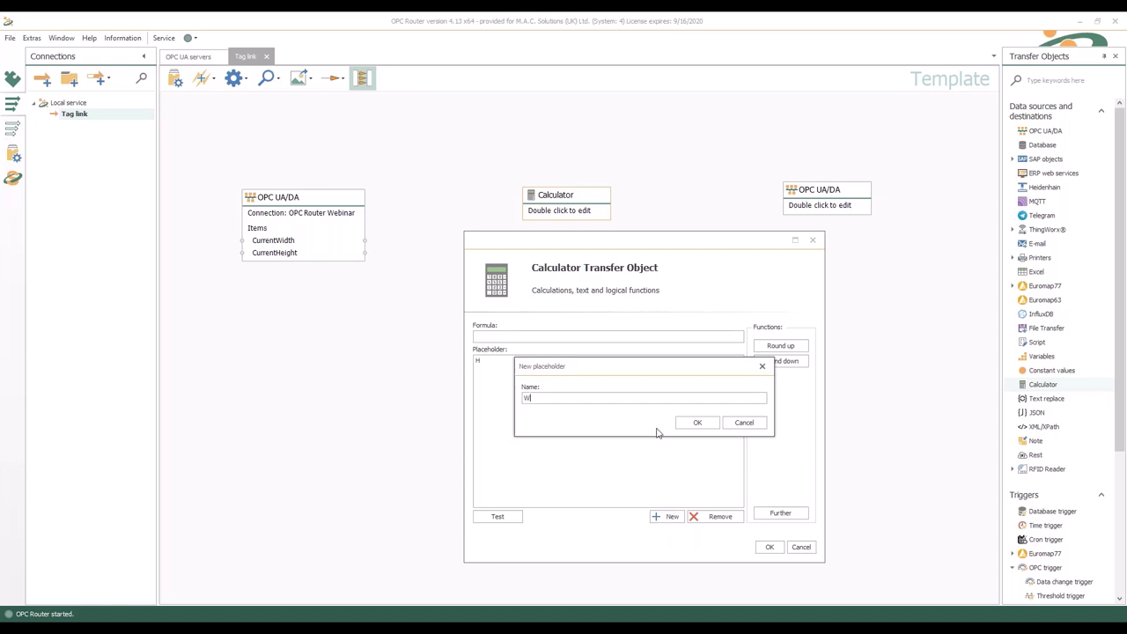
left_click(695, 422)
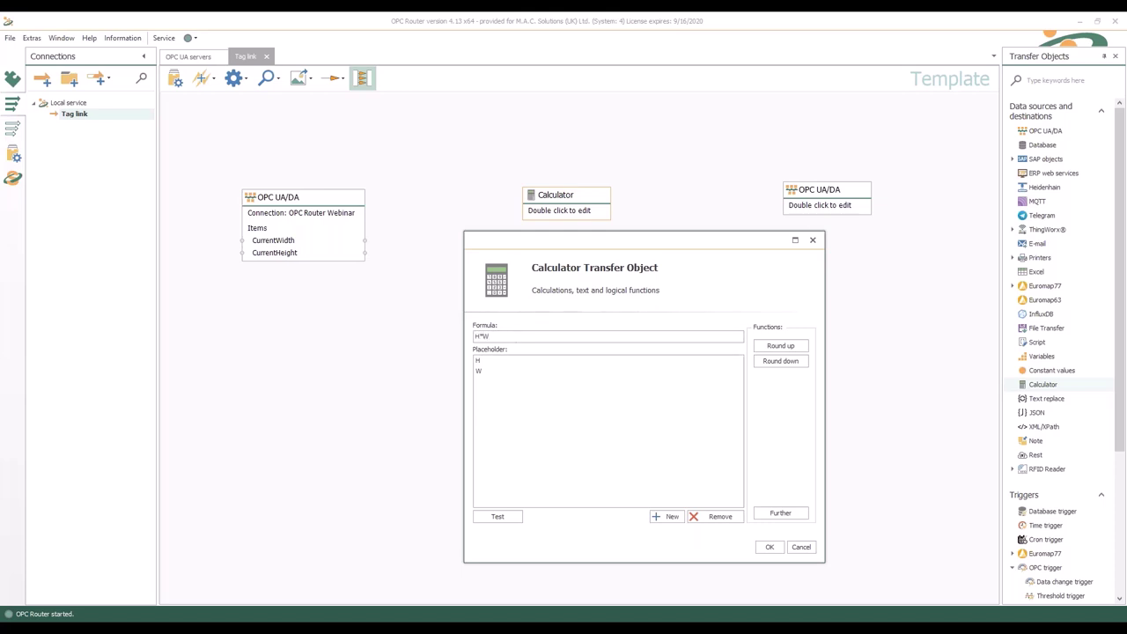
left_click(497, 517)
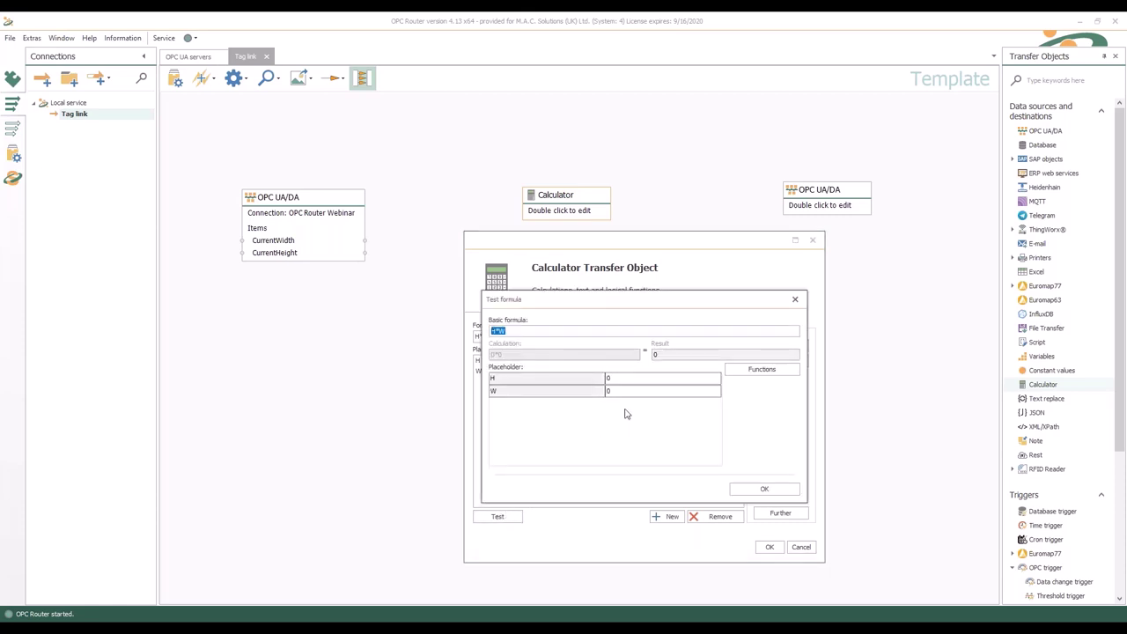
left_click(652, 380)
key("BackSpace")
type("1")
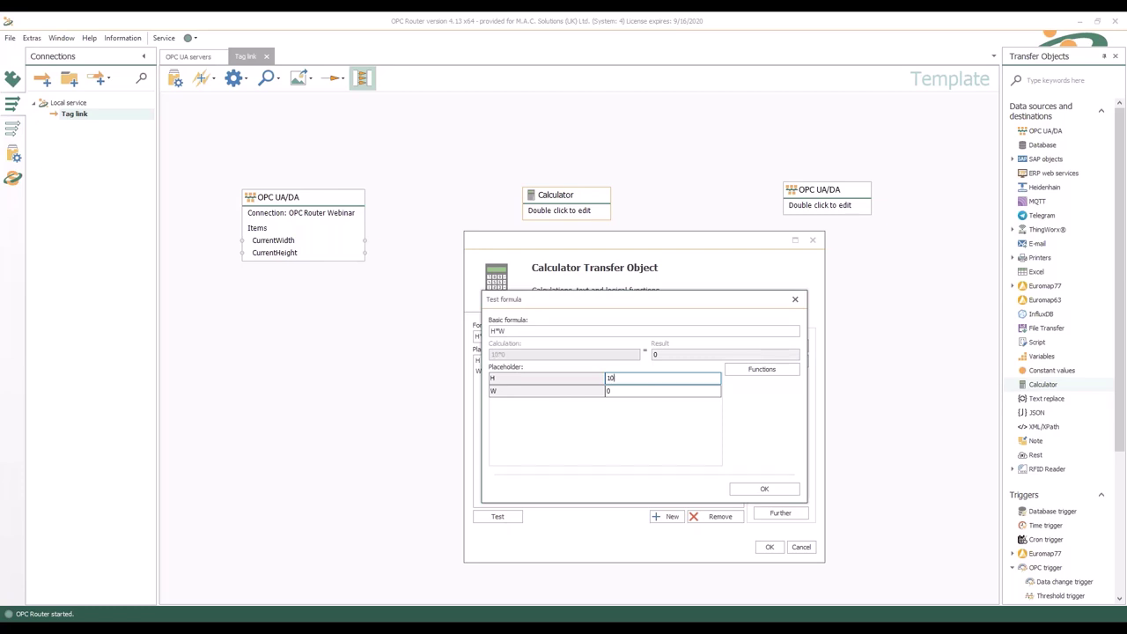
left_click(625, 390)
key("BackSpace")
type("1")
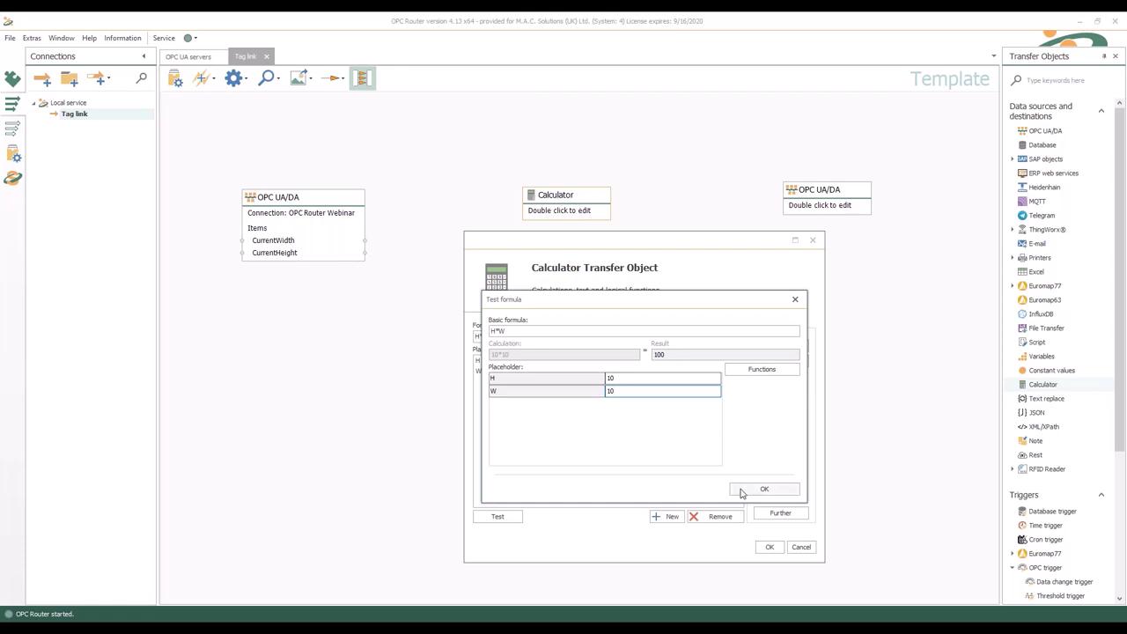
left_click(762, 489)
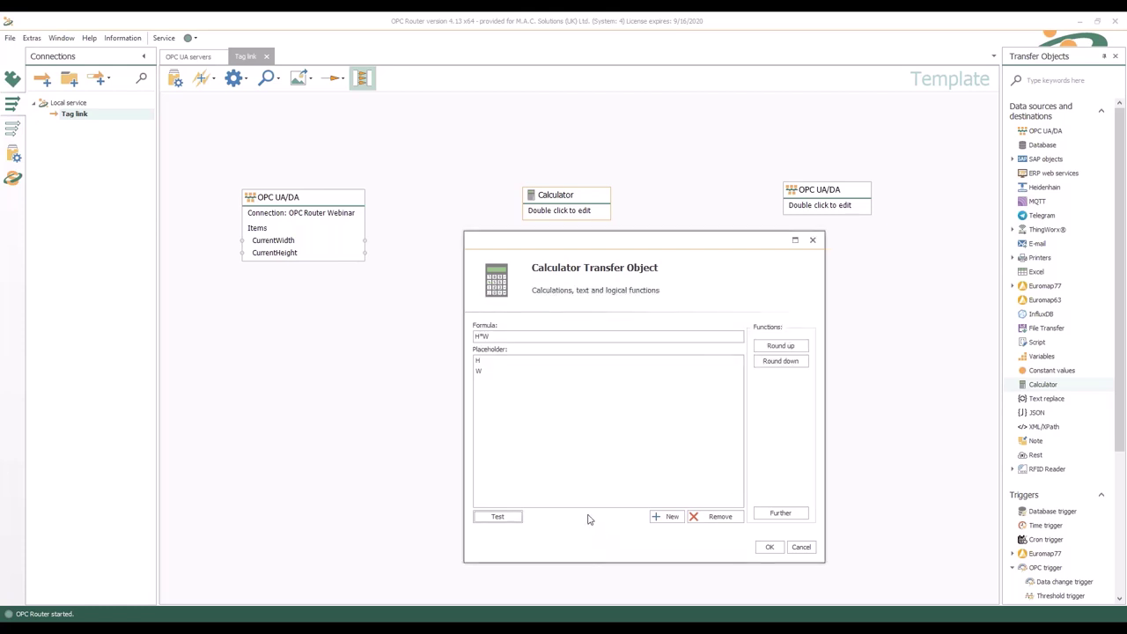
Browse the function list without choosing one, then save the Calculator settings with formula H*W
left_click(780, 513)
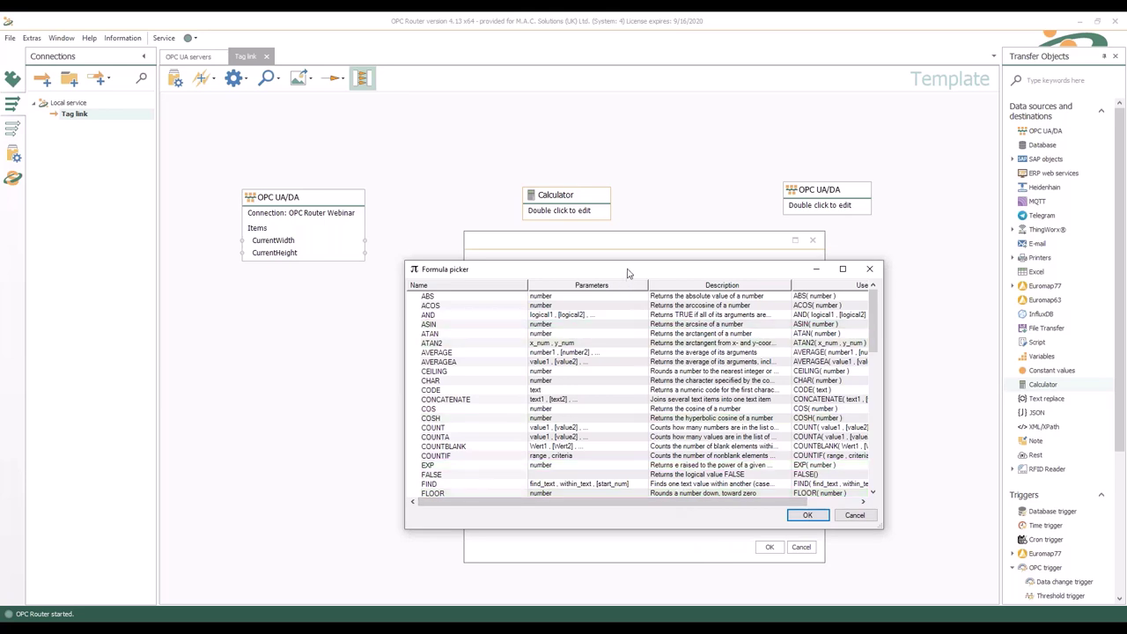
left_click_drag(628, 278, 636, 311)
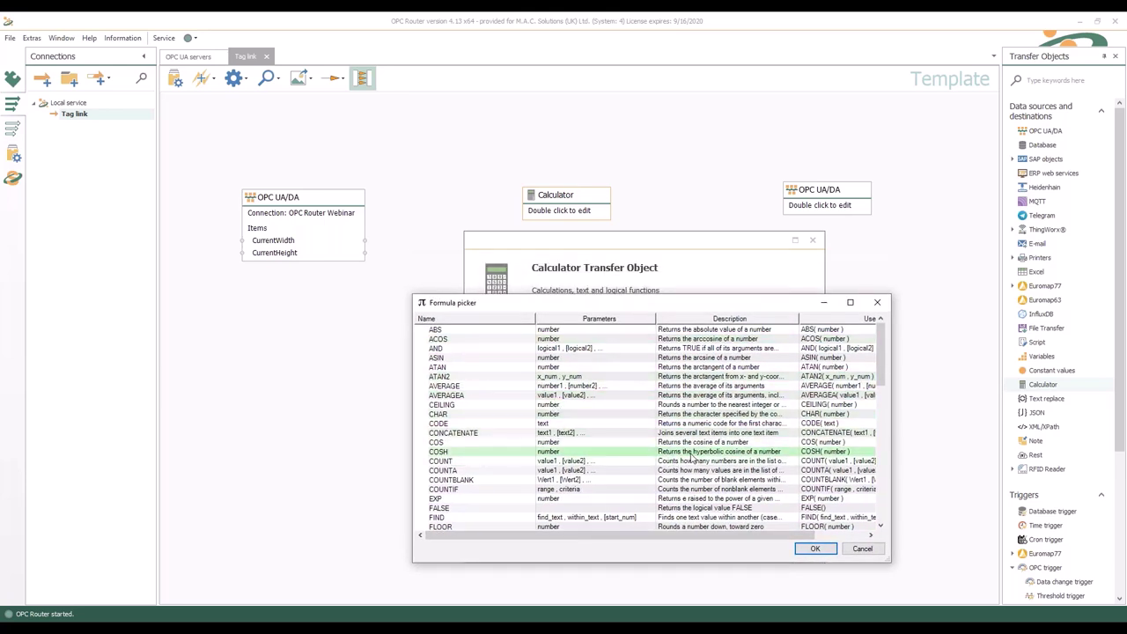
scroll(692, 455, "down", 5)
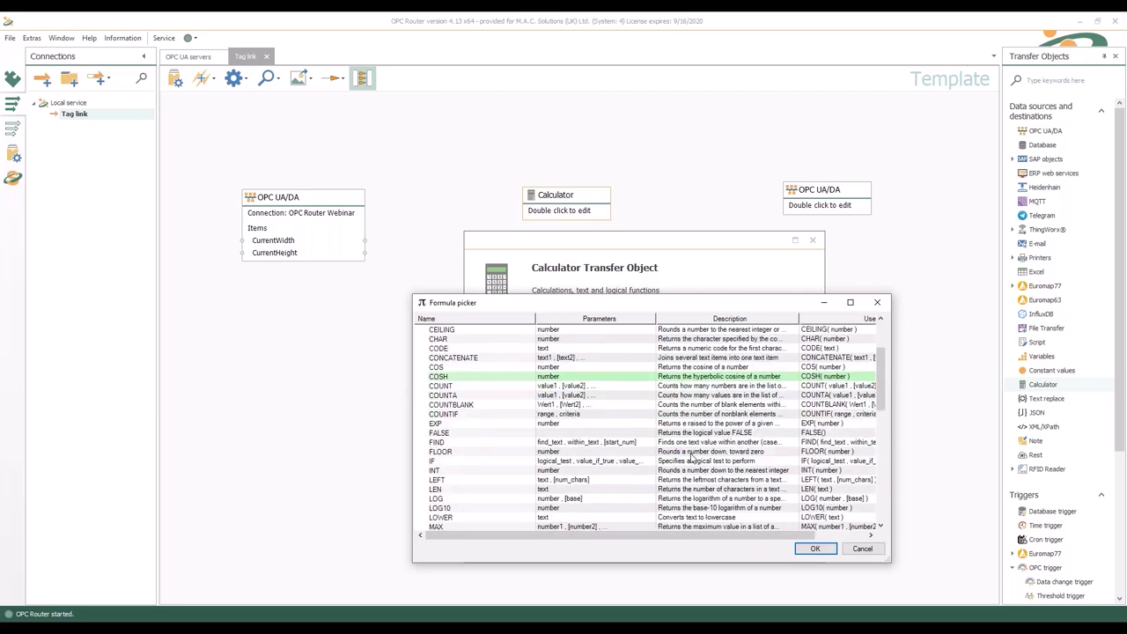
scroll(692, 455, "down", 6)
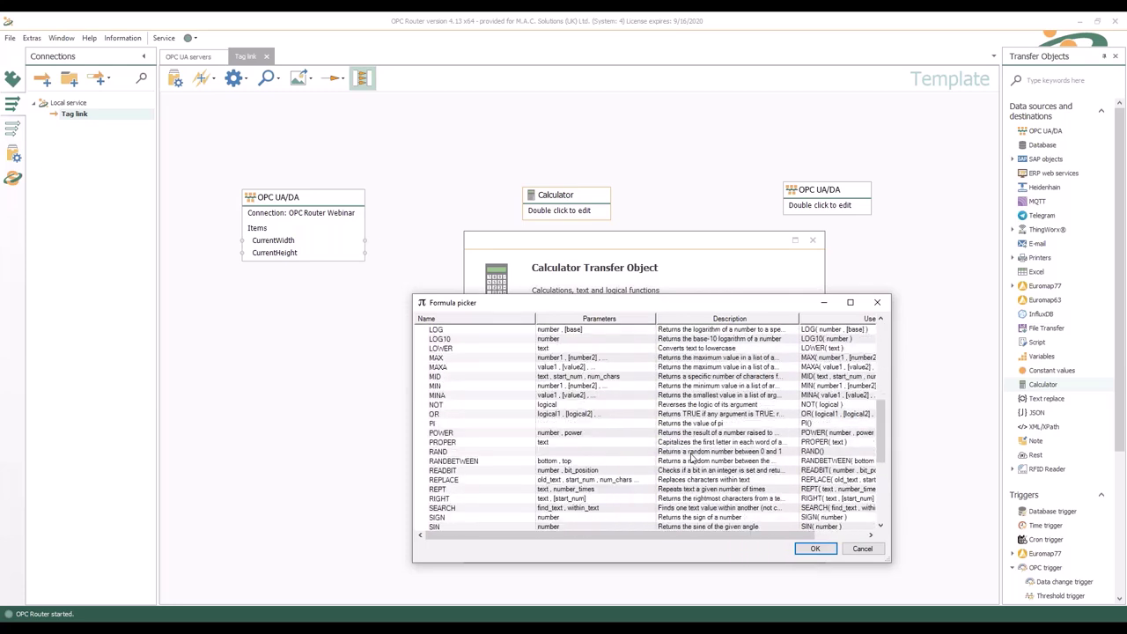
scroll(692, 456, "down", 6)
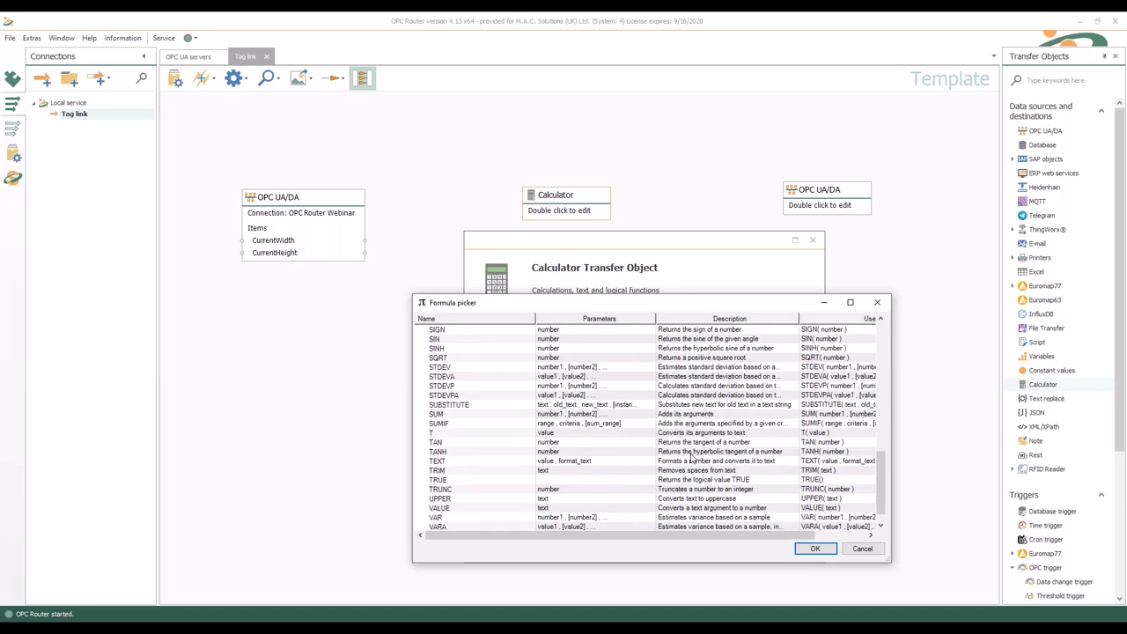
left_click(861, 549)
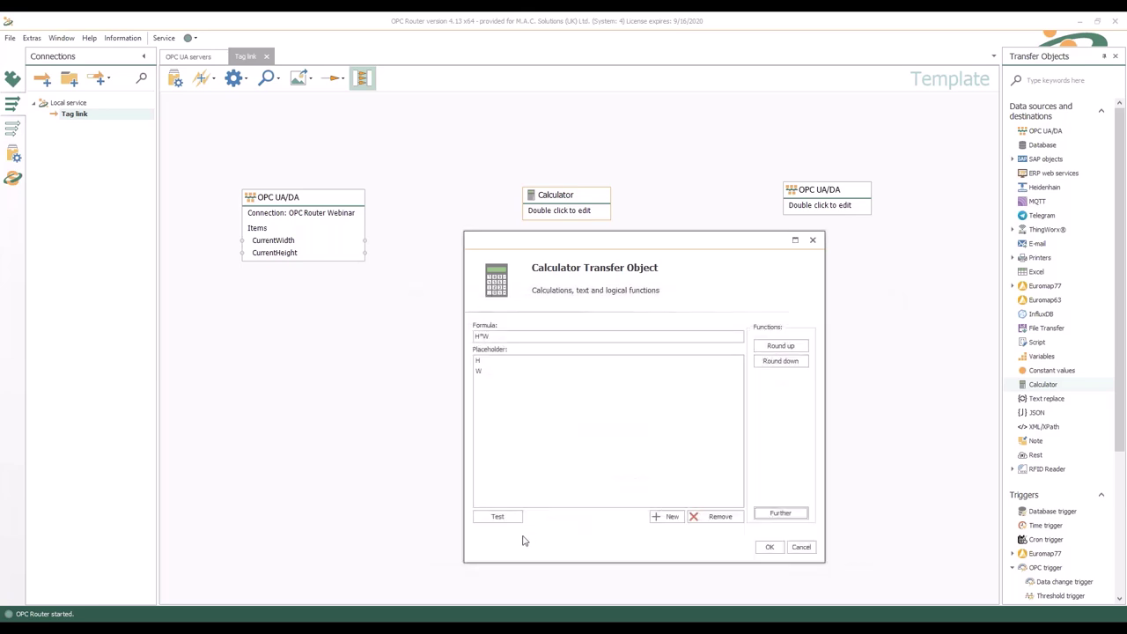
left_click(768, 548)
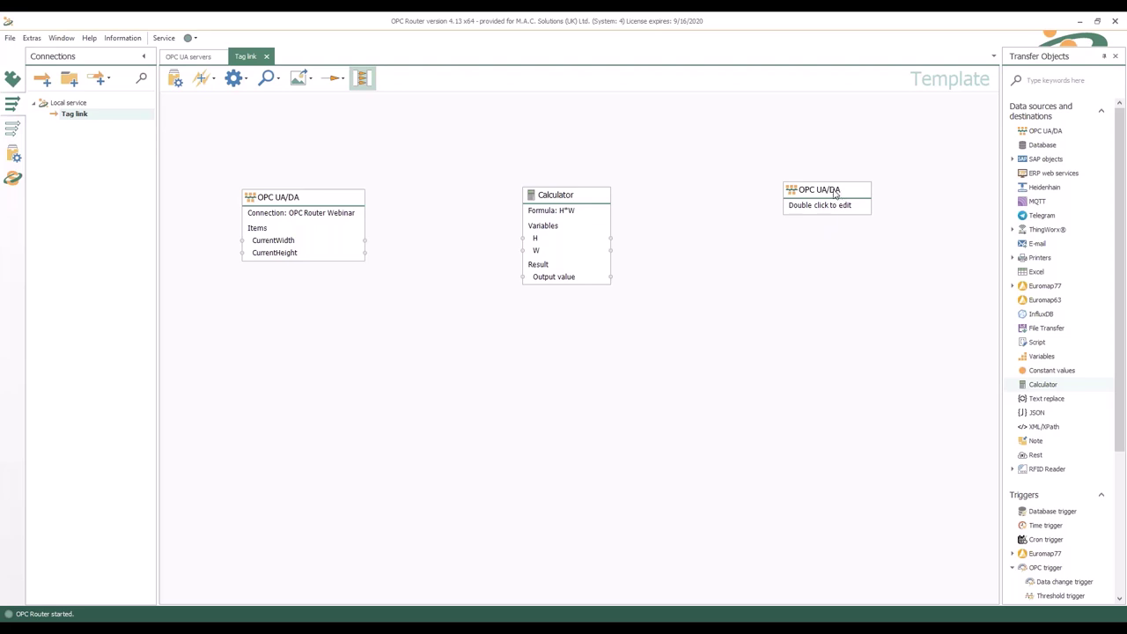
Configure the right OPC UA/DA object with OPC Router Webinar access data and the CurrentArea tag
double_click(823, 199)
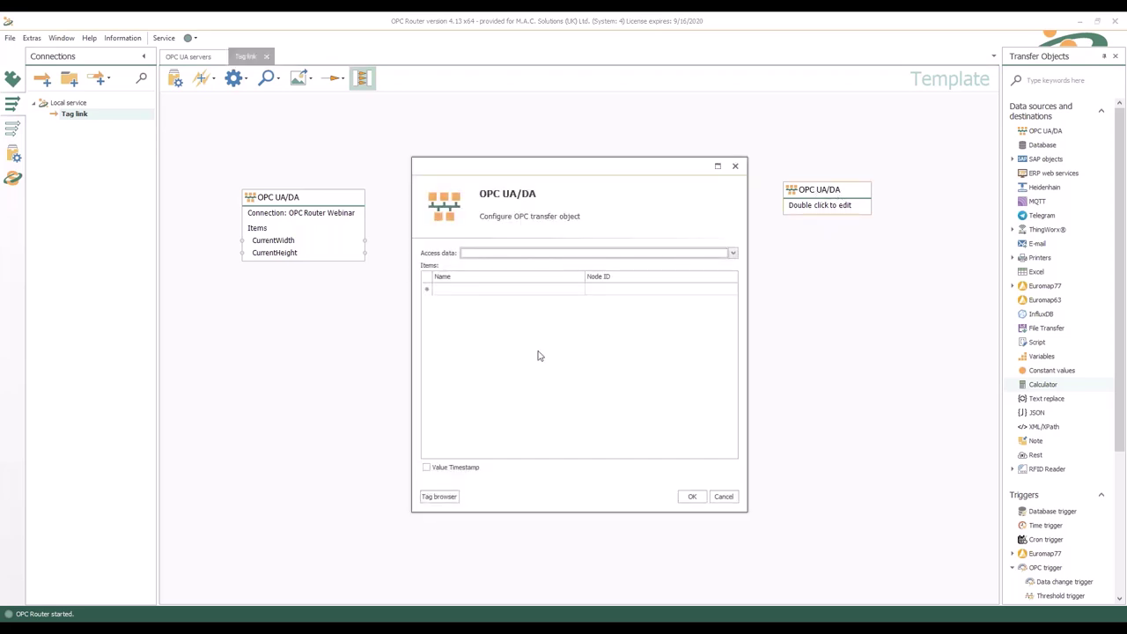
left_click(734, 254)
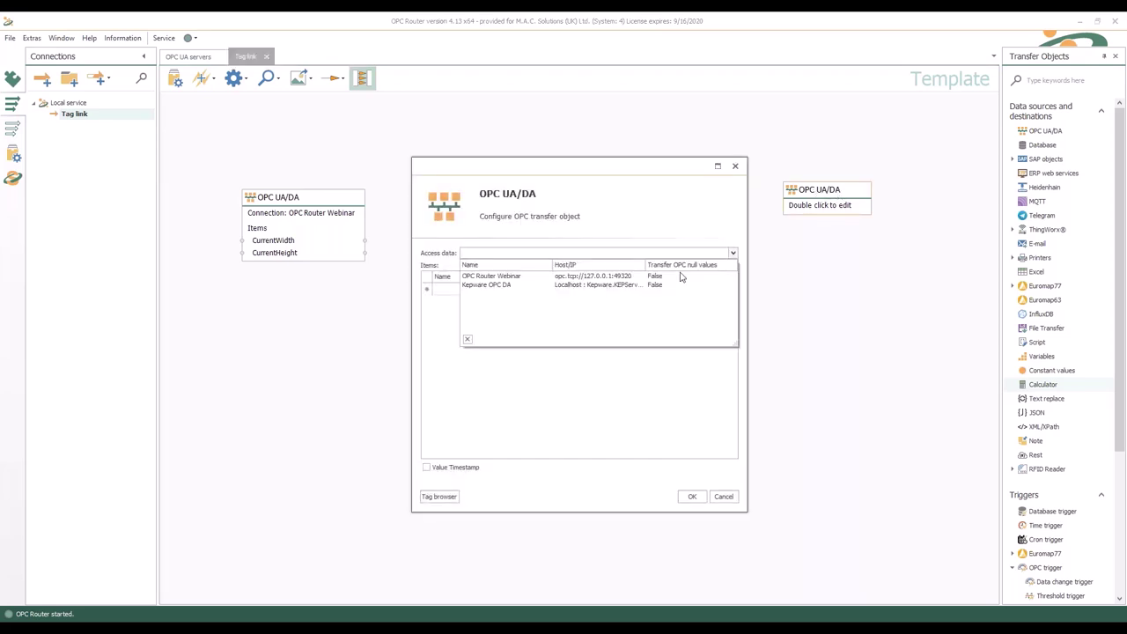
left_click(484, 275)
left_click(443, 502)
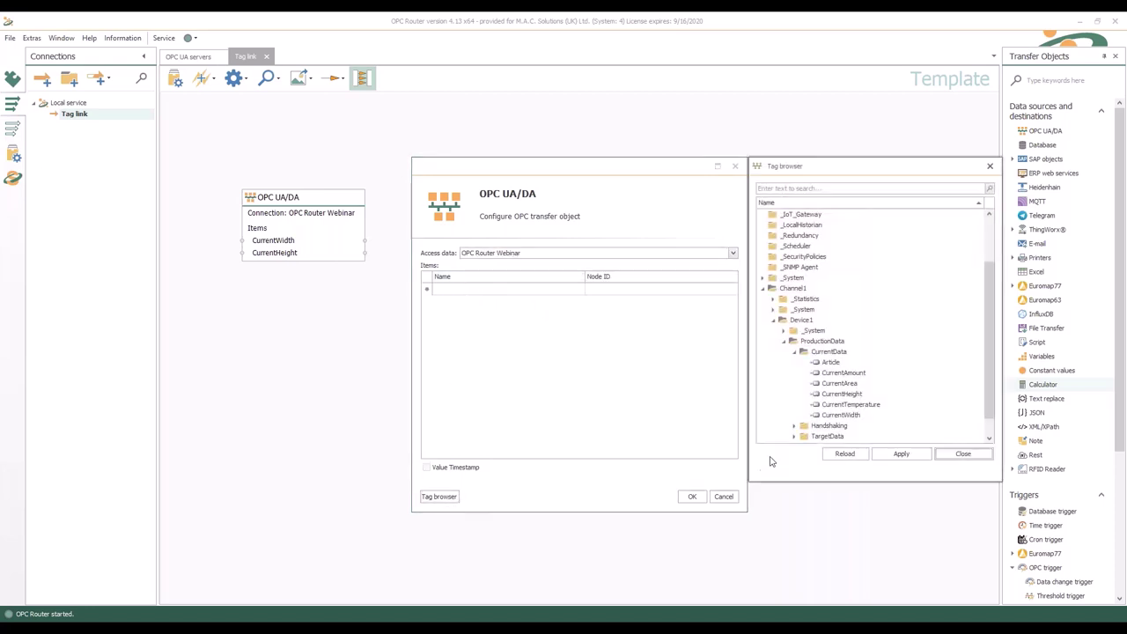
double_click(831, 388)
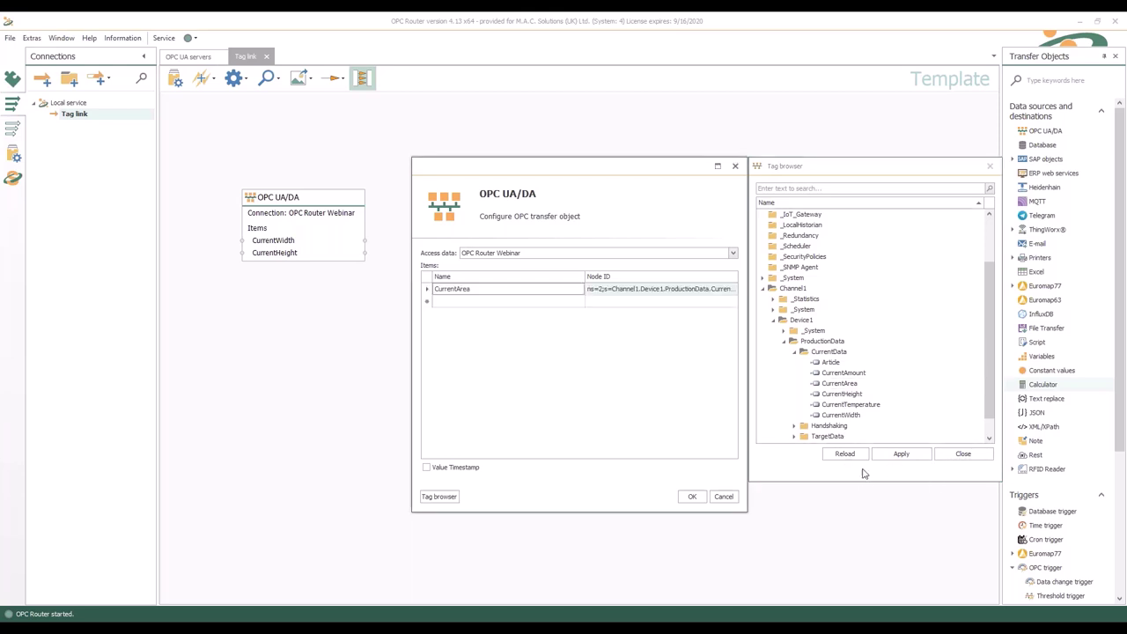
left_click(963, 454)
left_click(692, 496)
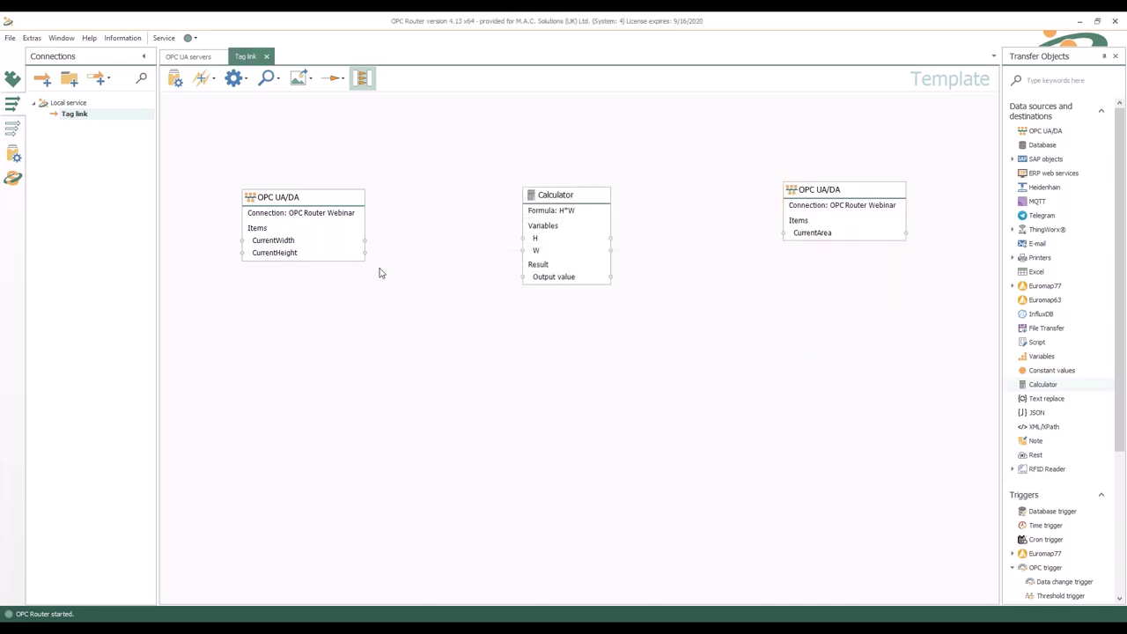
Wire CurrentWidth to W and CurrentHeight to H, and move the CurrentArea object lower
left_click_drag(318, 248, 526, 251)
left_click_drag(309, 256, 790, 241)
left_click_drag(837, 191, 830, 234)
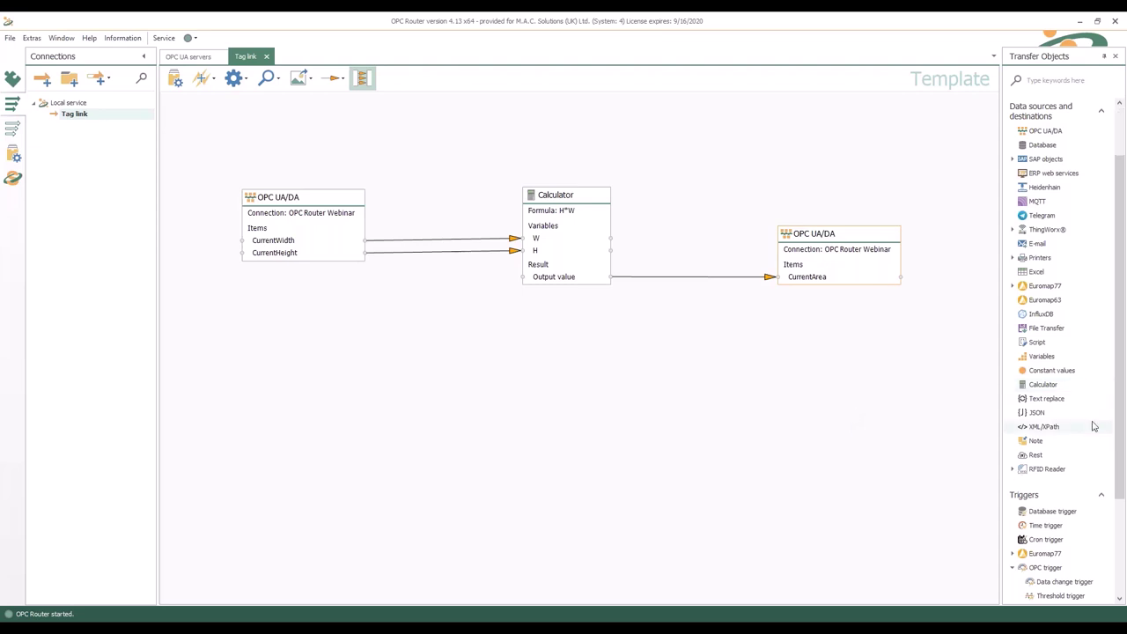
Add a Data change trigger firing on CurrentHeight via OPC Router Webinar, plus a second blank trigger
scroll(1094, 428, "down", 3)
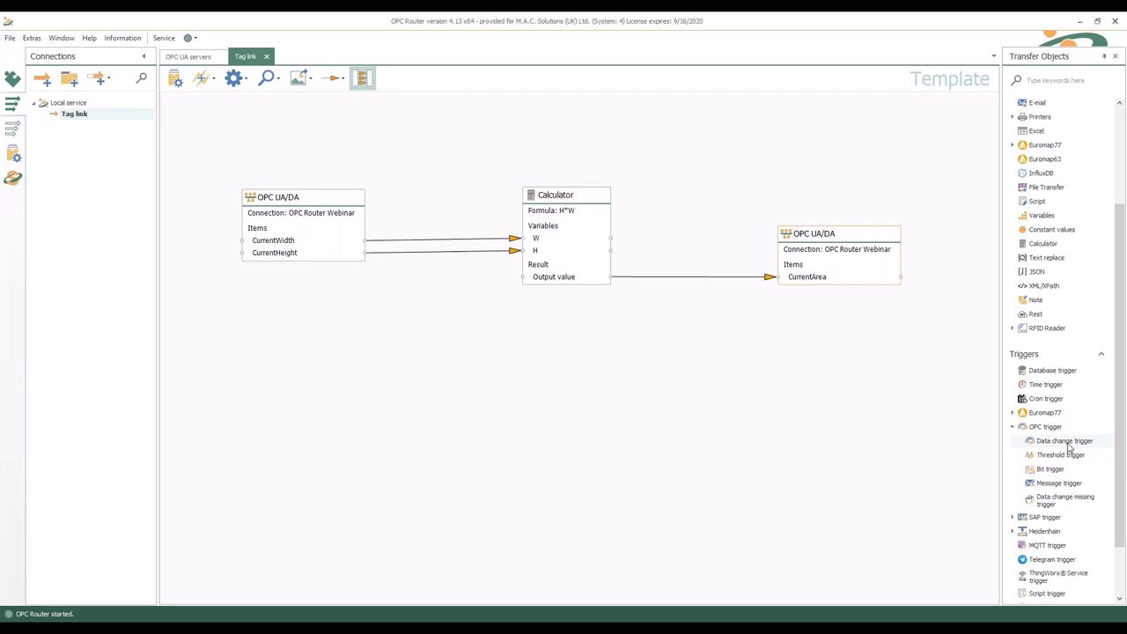
left_click_drag(1071, 444, 305, 369)
double_click(306, 369)
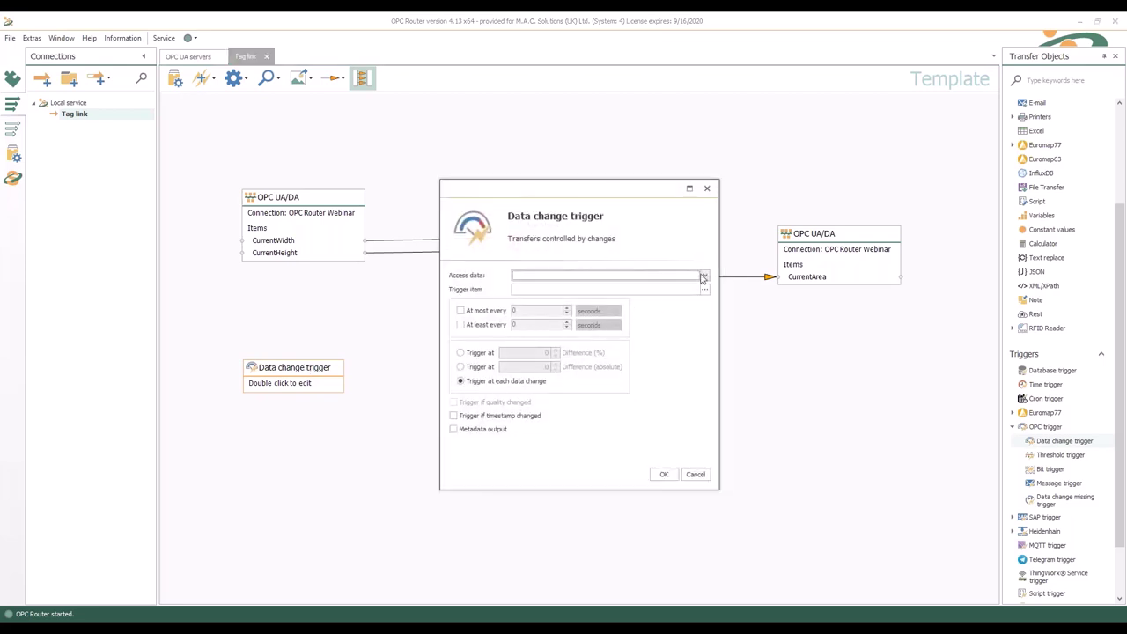
left_click(705, 276)
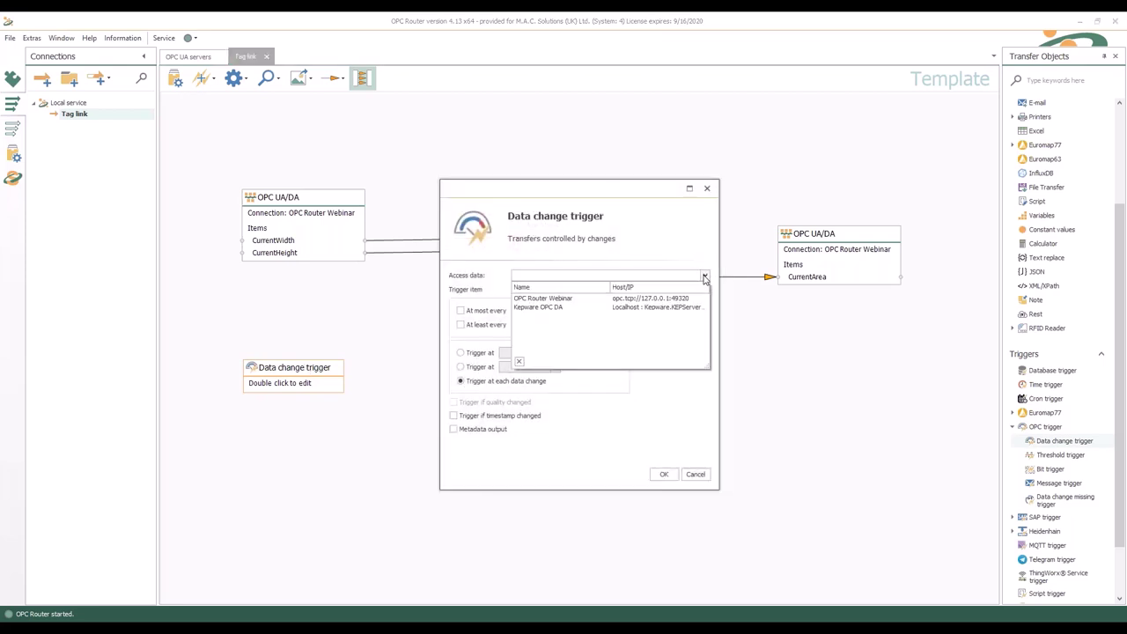
left_click(576, 299)
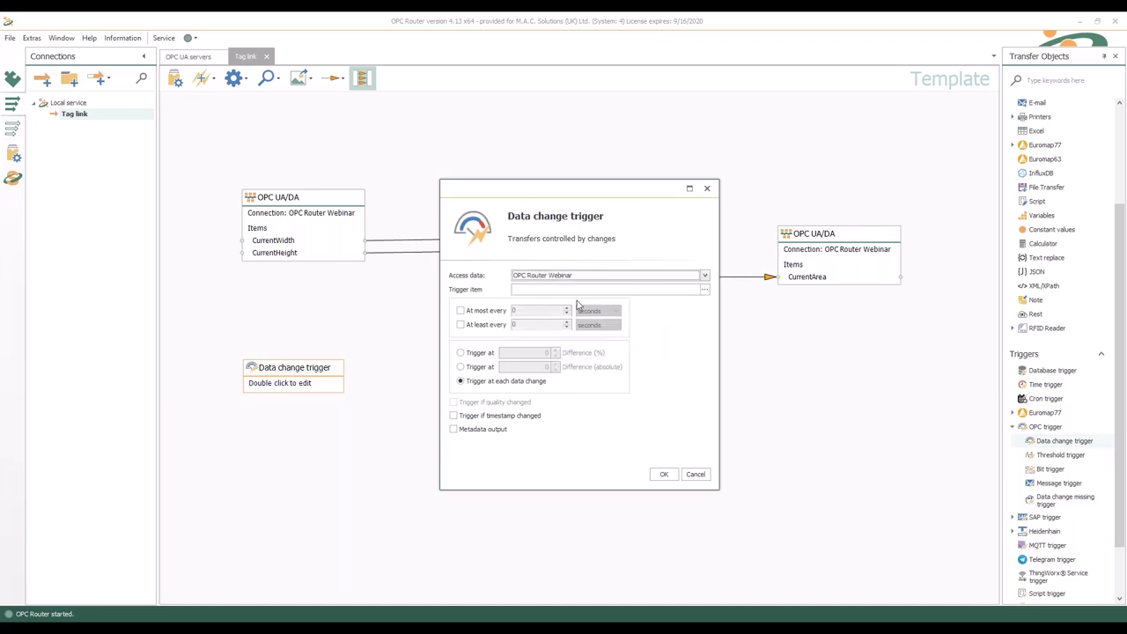
left_click(704, 290)
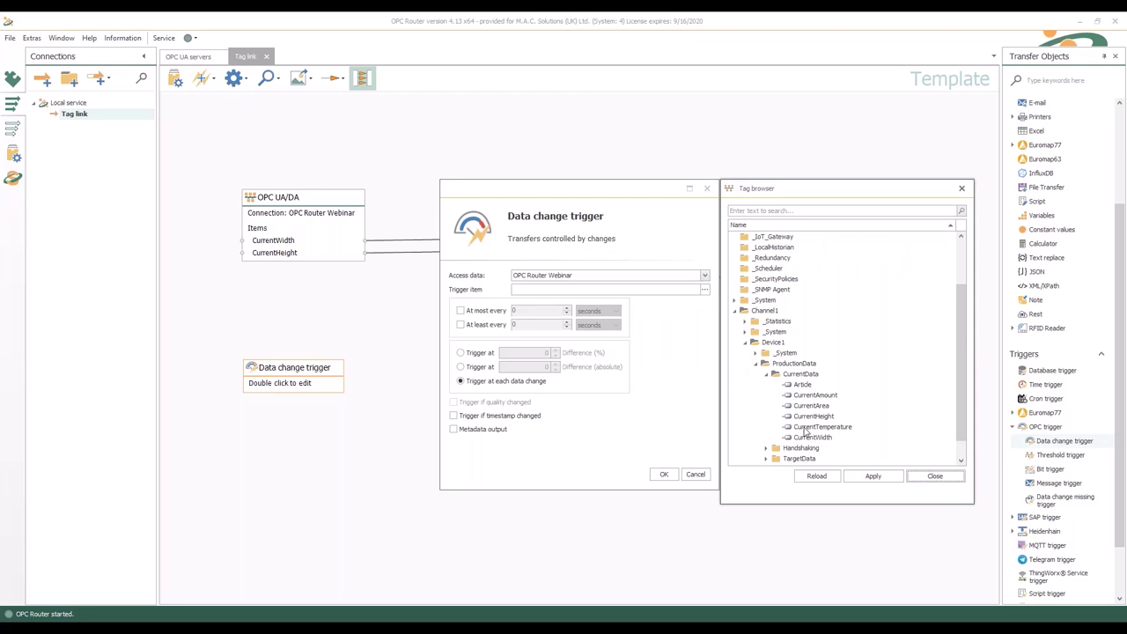
left_click(812, 416)
left_click(918, 476)
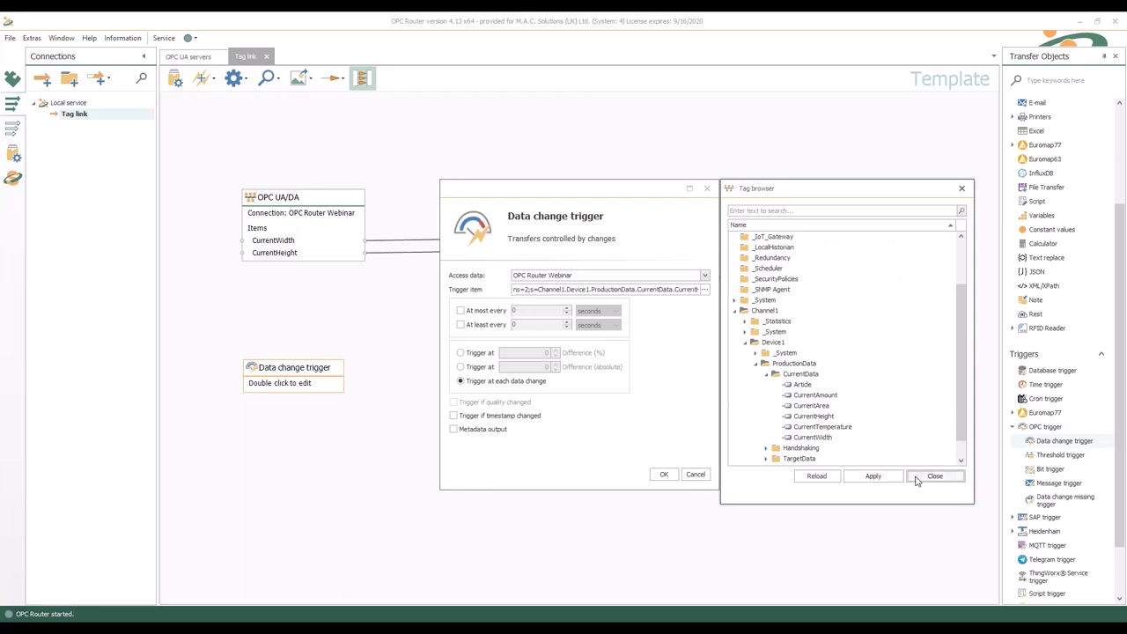
left_click(664, 473)
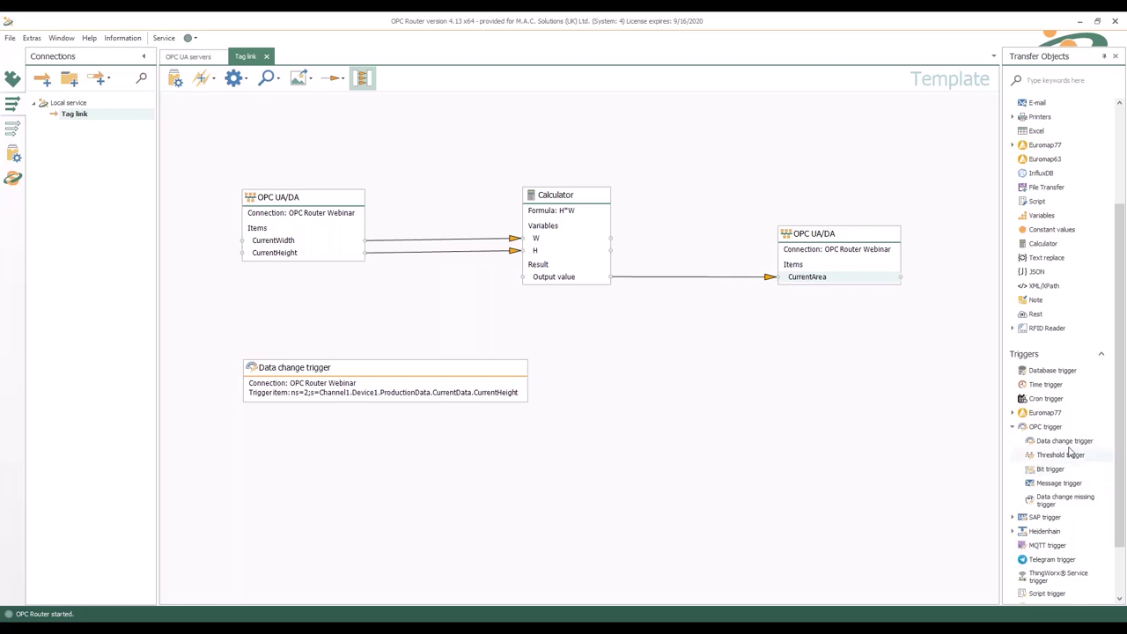
left_click_drag(1064, 441, 353, 467)
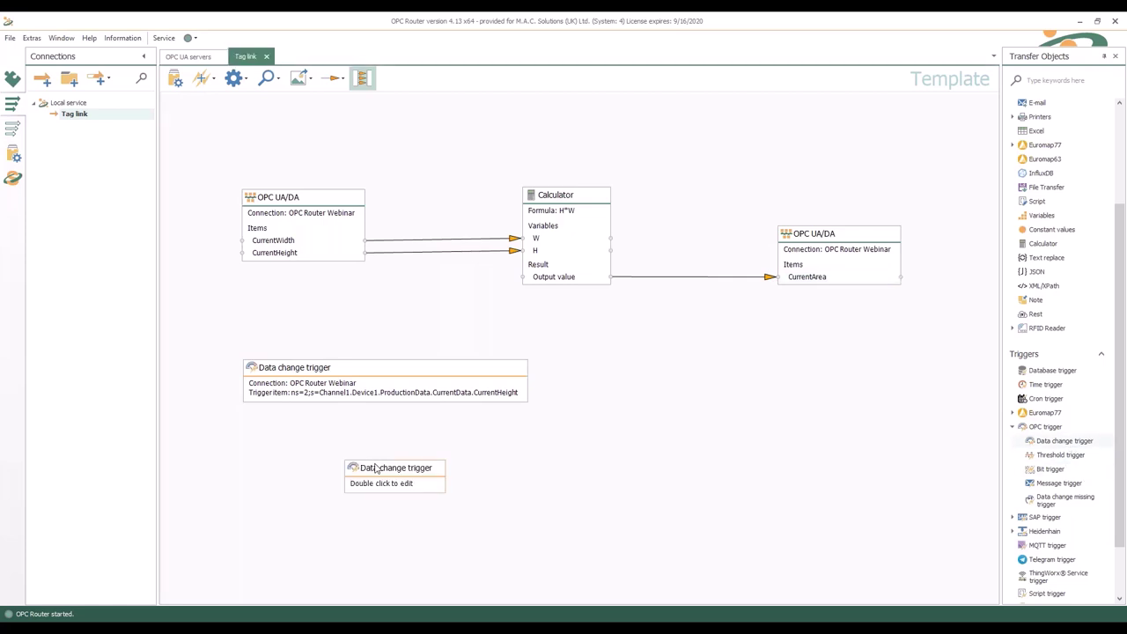
Set the second trigger to fire on CurrentWidth via OPC Router Webinar and place it below the first
left_click(703, 277)
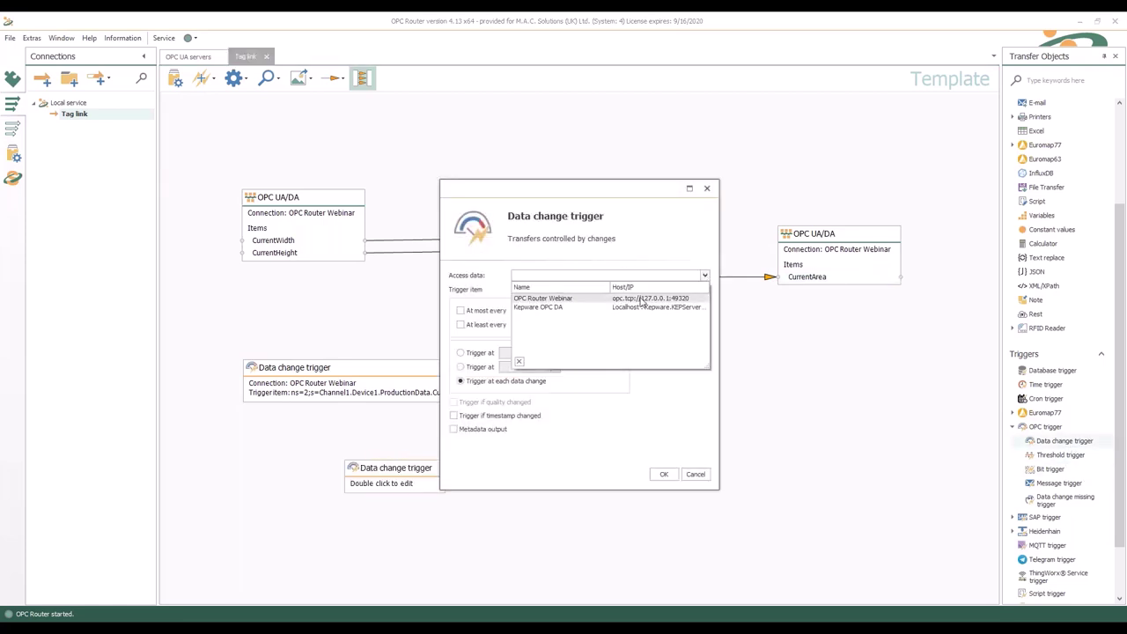
left_click(572, 299)
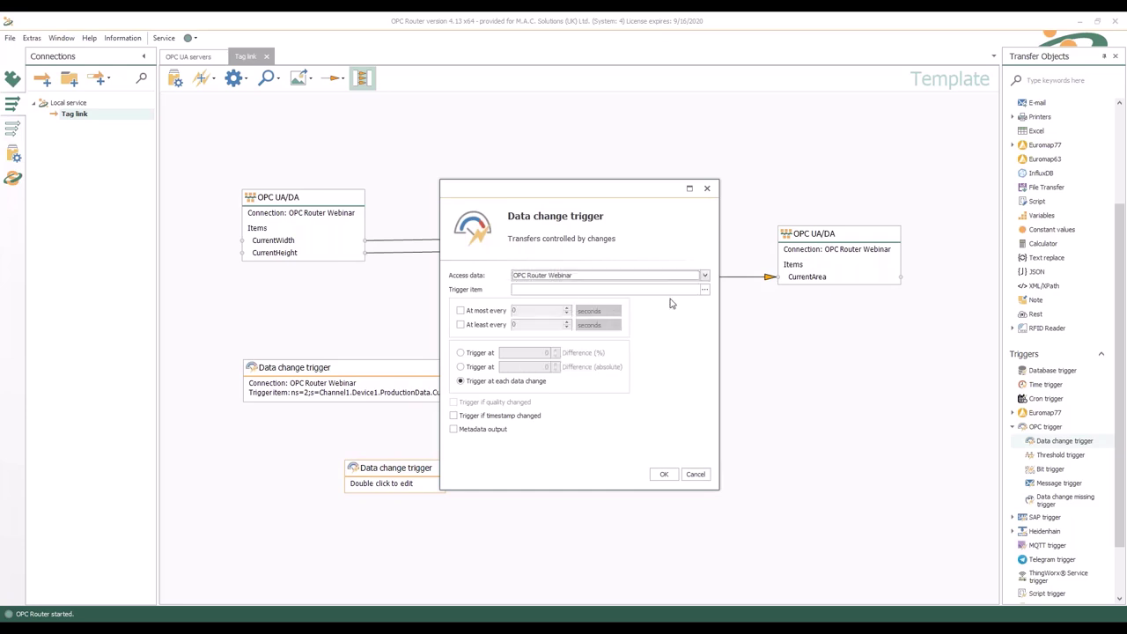
left_click(705, 289)
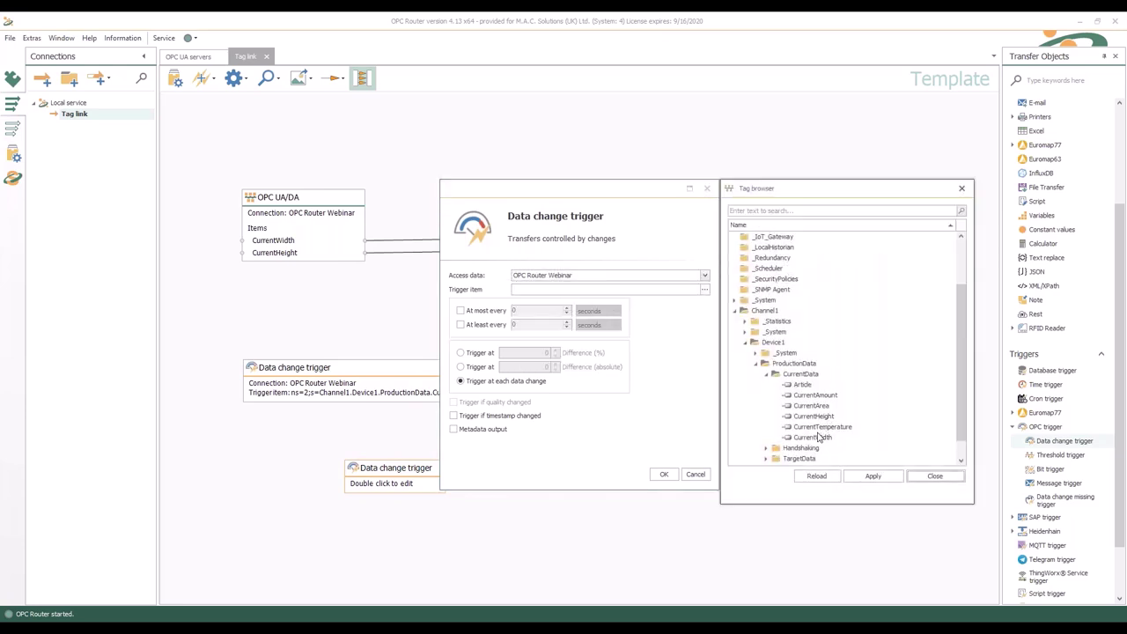
left_click(812, 438)
left_click(927, 478)
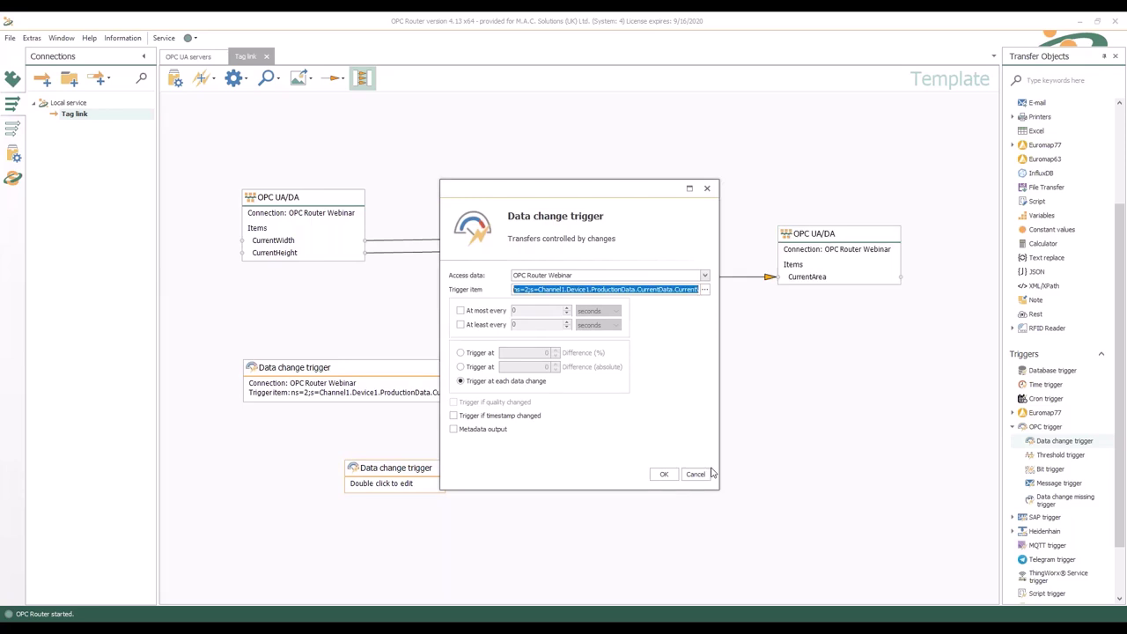
left_click(664, 473)
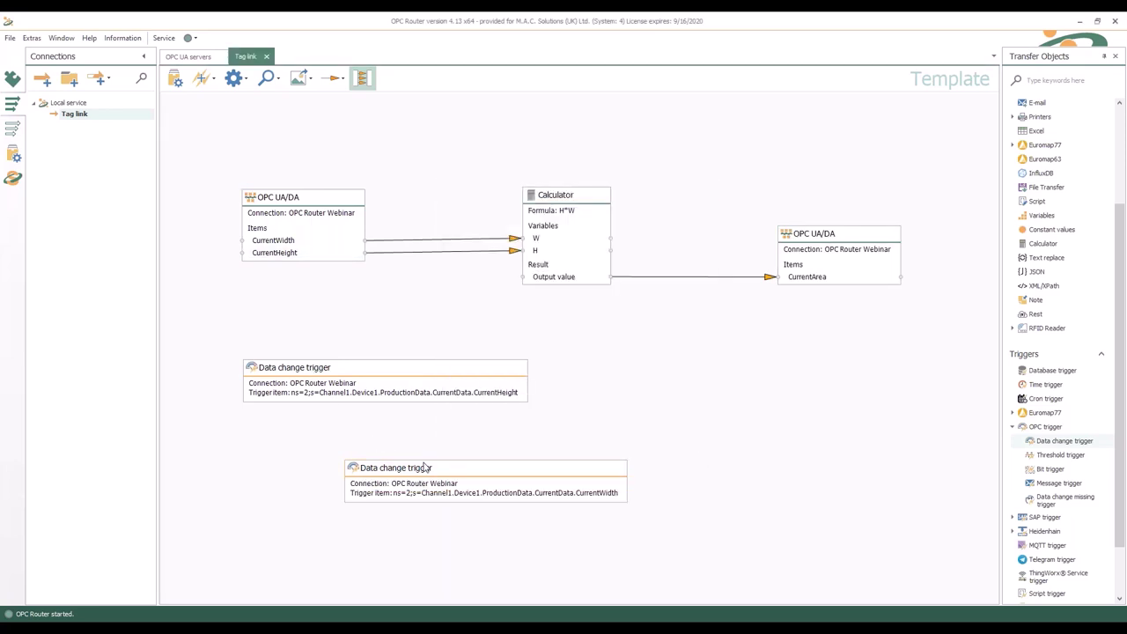
left_click_drag(424, 468, 329, 429)
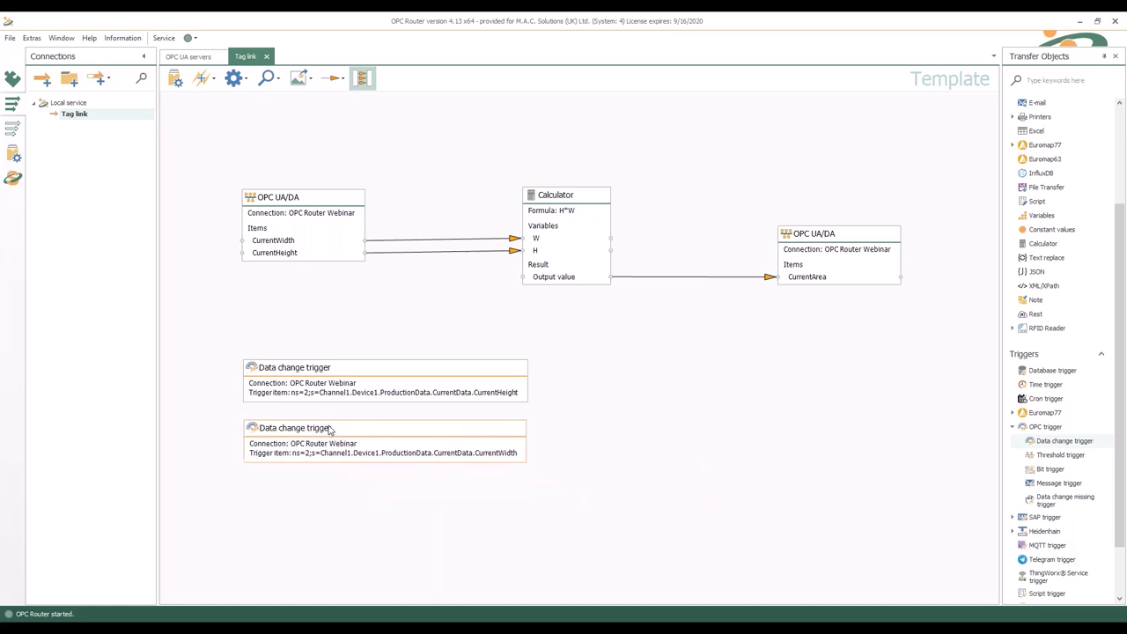
left_click(205, 79)
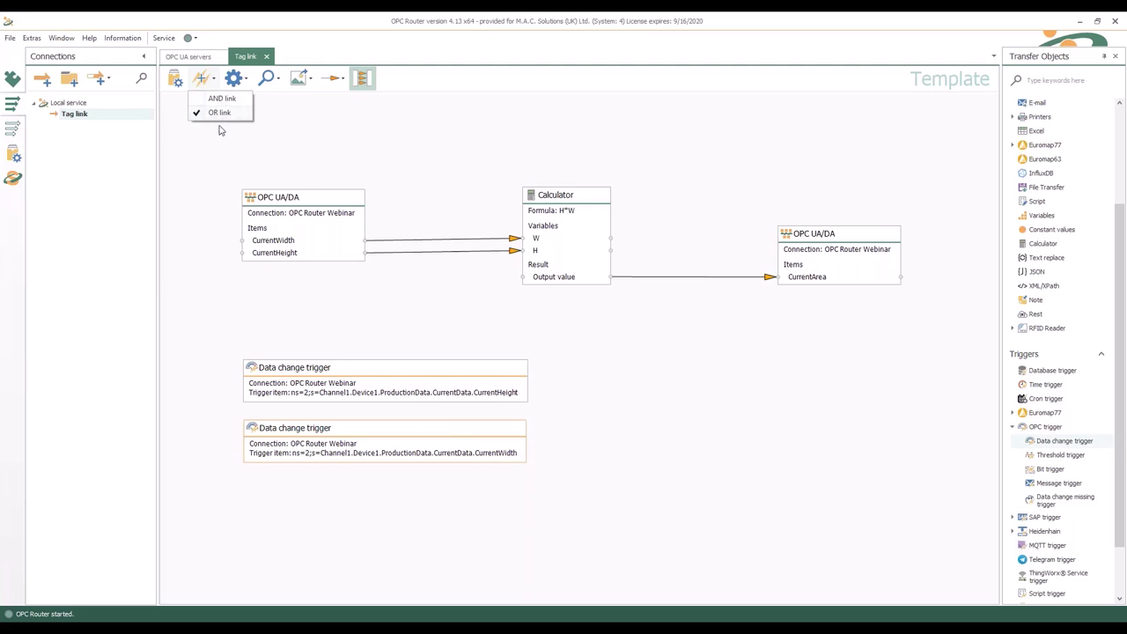
left_click(256, 345)
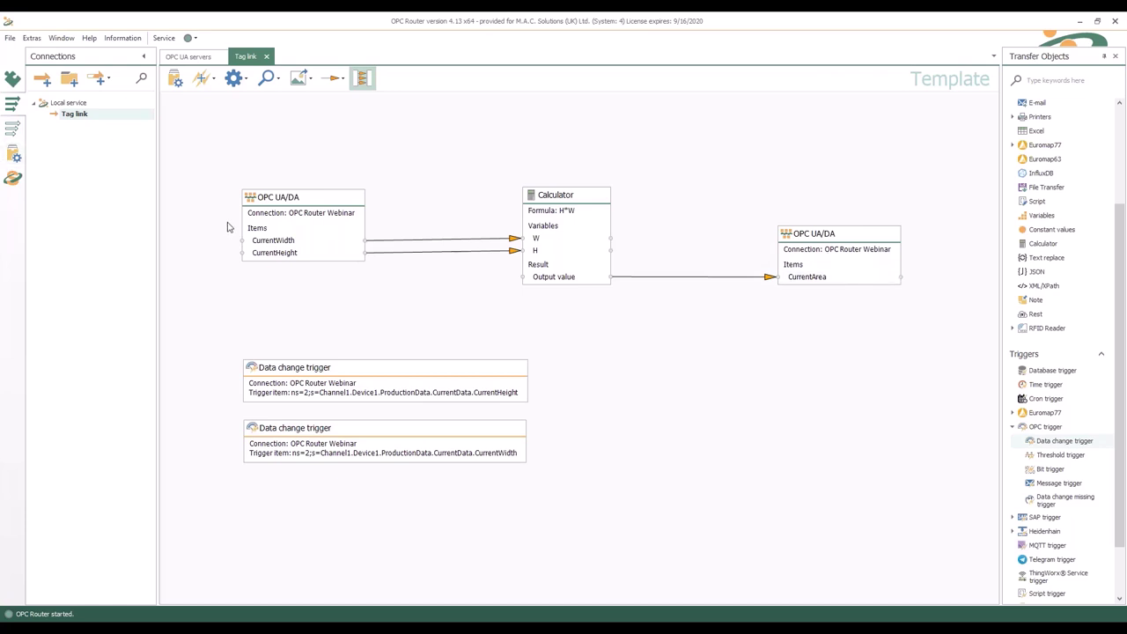
Make the Tag link connection productive, restart the router service, and show the State view
left_click(176, 82)
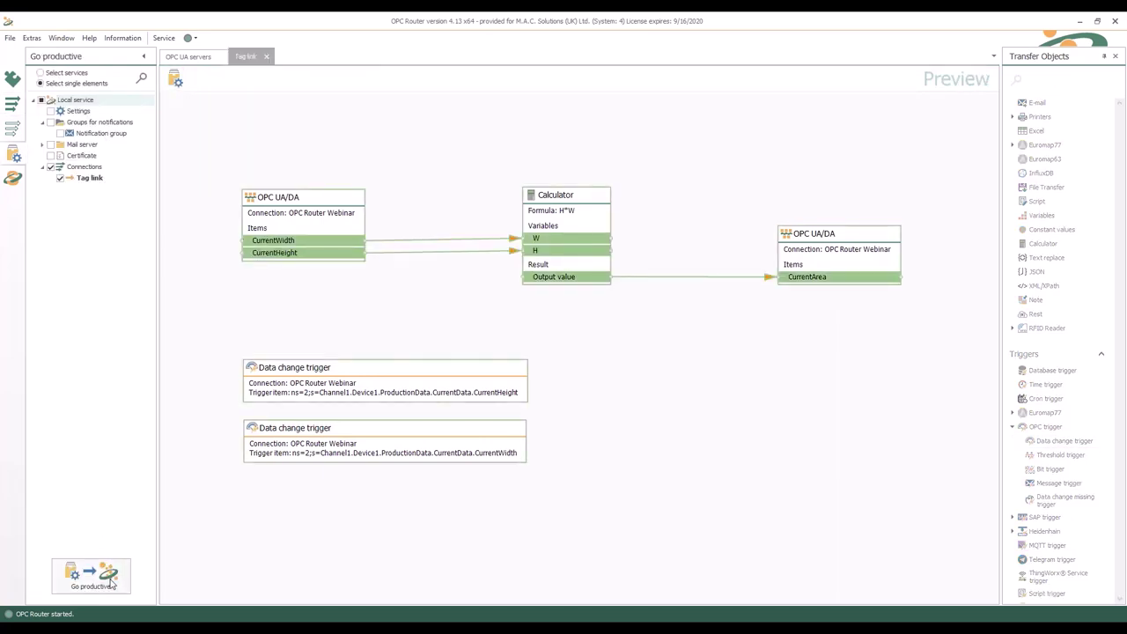
left_click(92, 576)
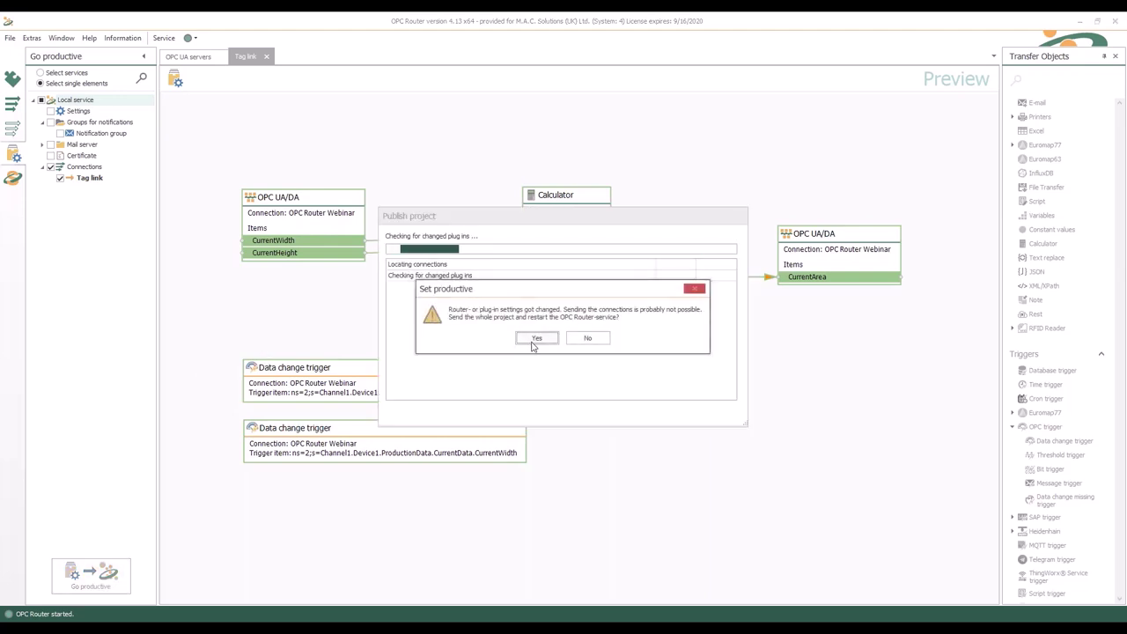
left_click(534, 342)
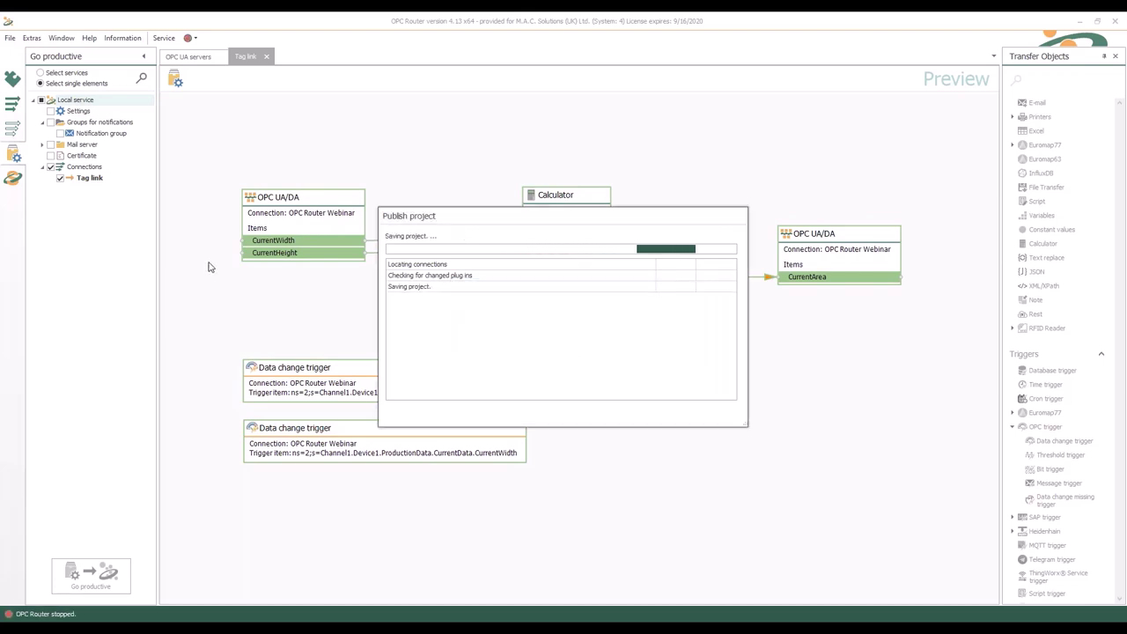
left_click(14, 179)
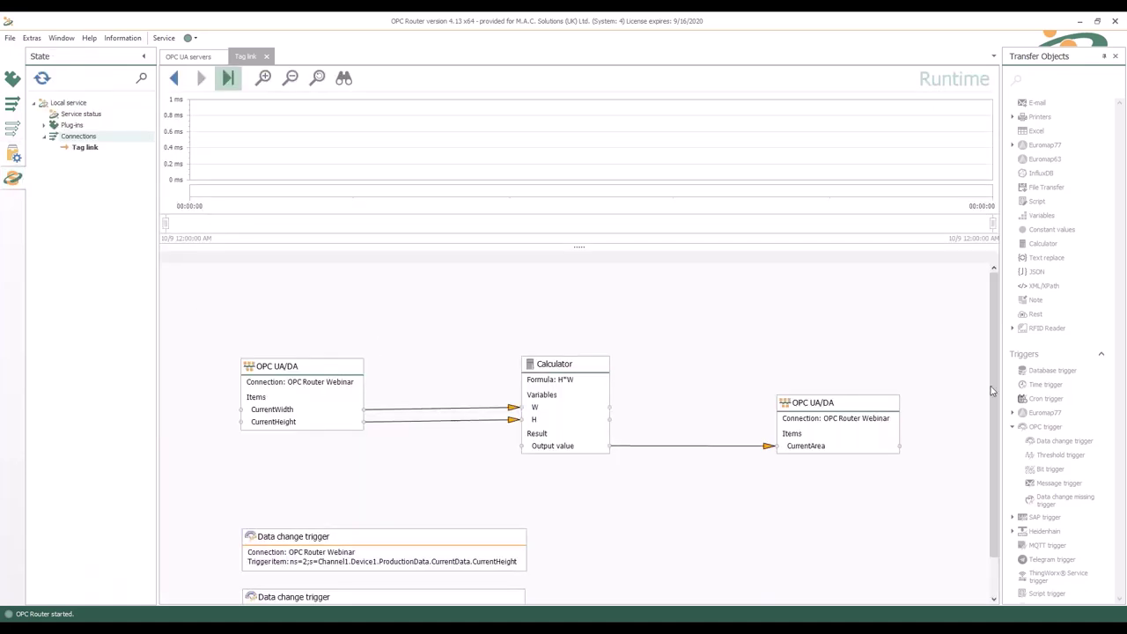
Place the OPC Quick Client at lower right, showing CurrentArea 150, CurrentHeight 10, CurrentWidth 15
left_click_drag(993, 392, 1007, 465)
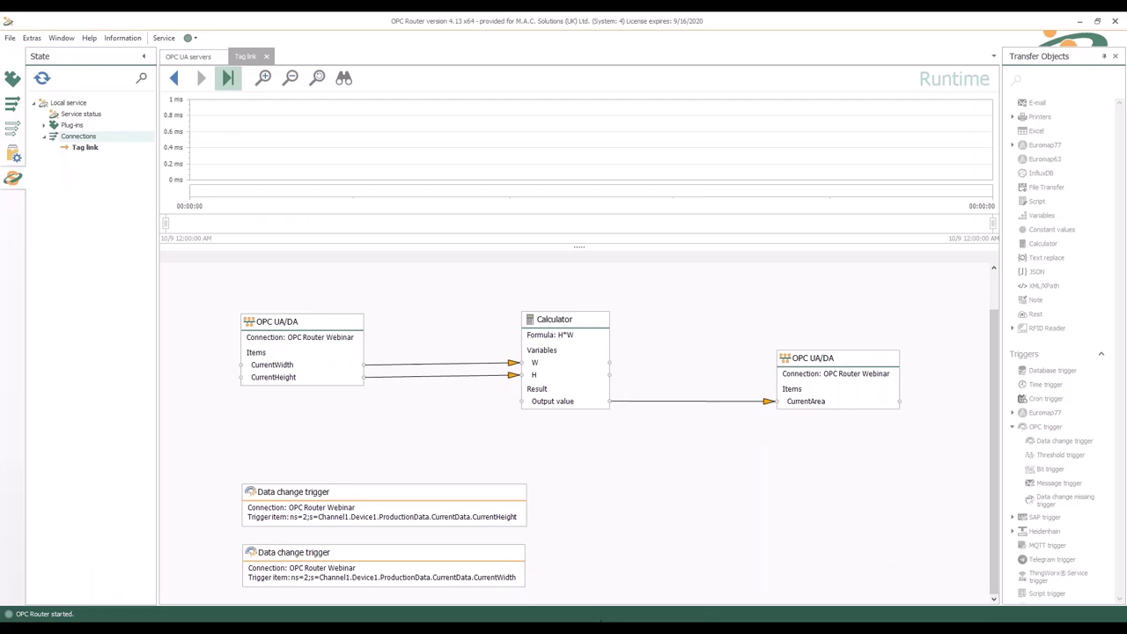
mouse_move(530, 627)
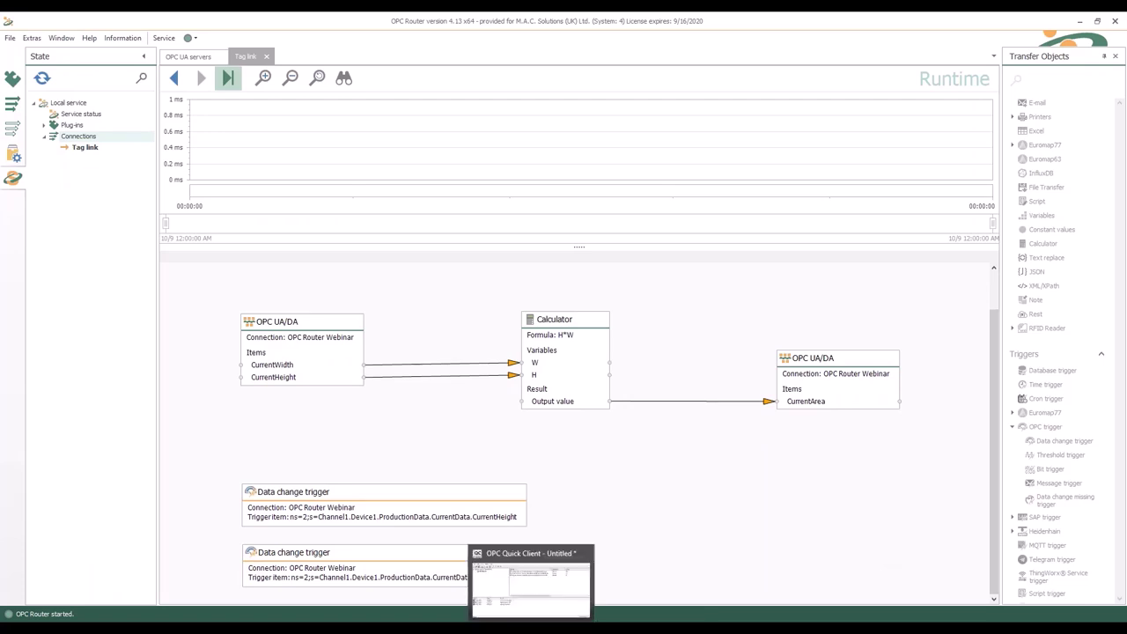
left_click(531, 581)
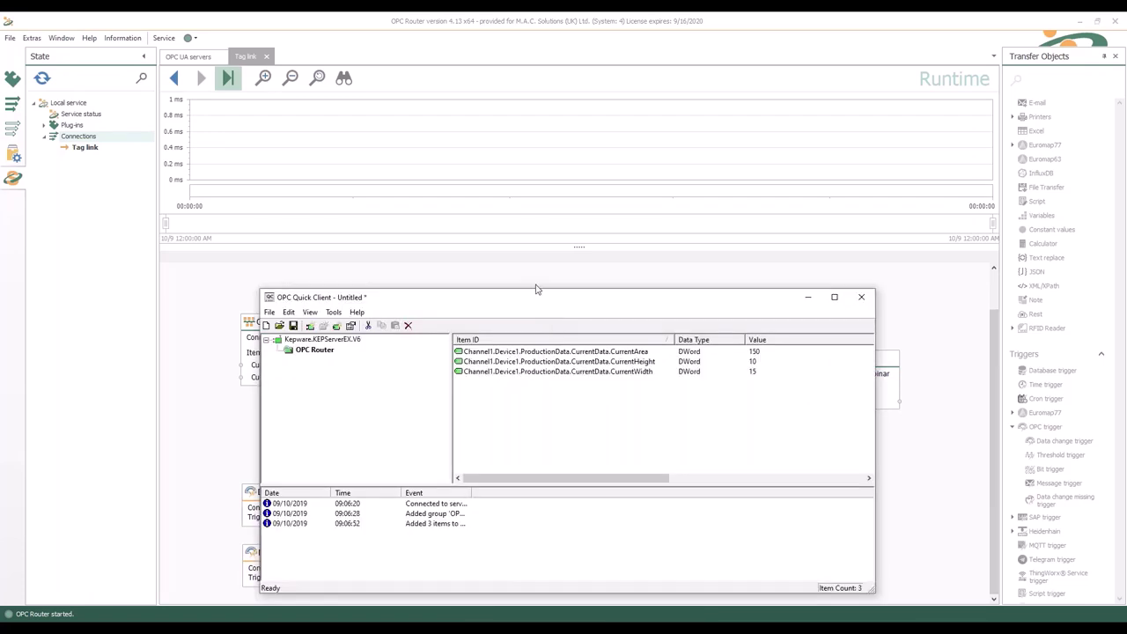
left_click_drag(530, 301, 823, 454)
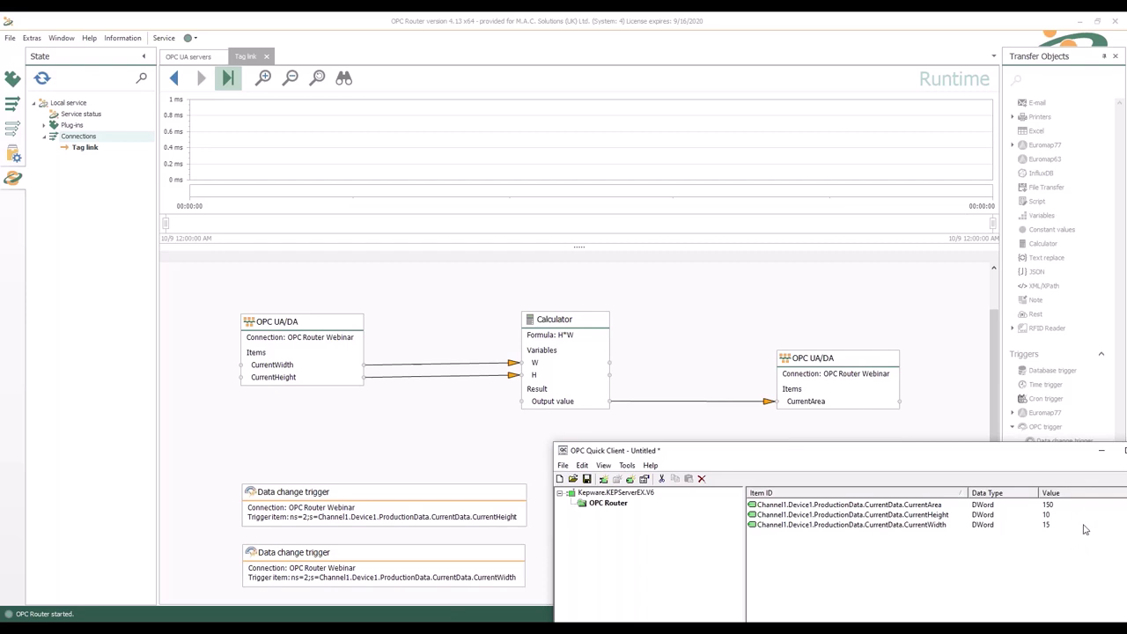
left_click_drag(993, 451, 939, 448)
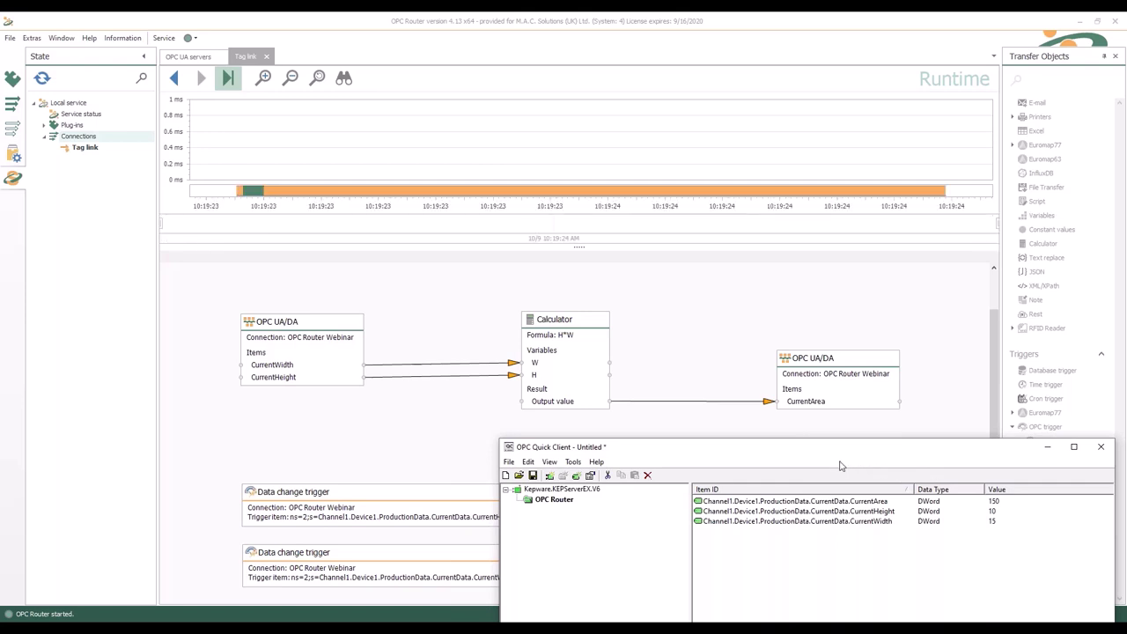
Write the value 10 to the CurrentWidth tag in the OPC Quick Client
left_click_drag(787, 453, 835, 456)
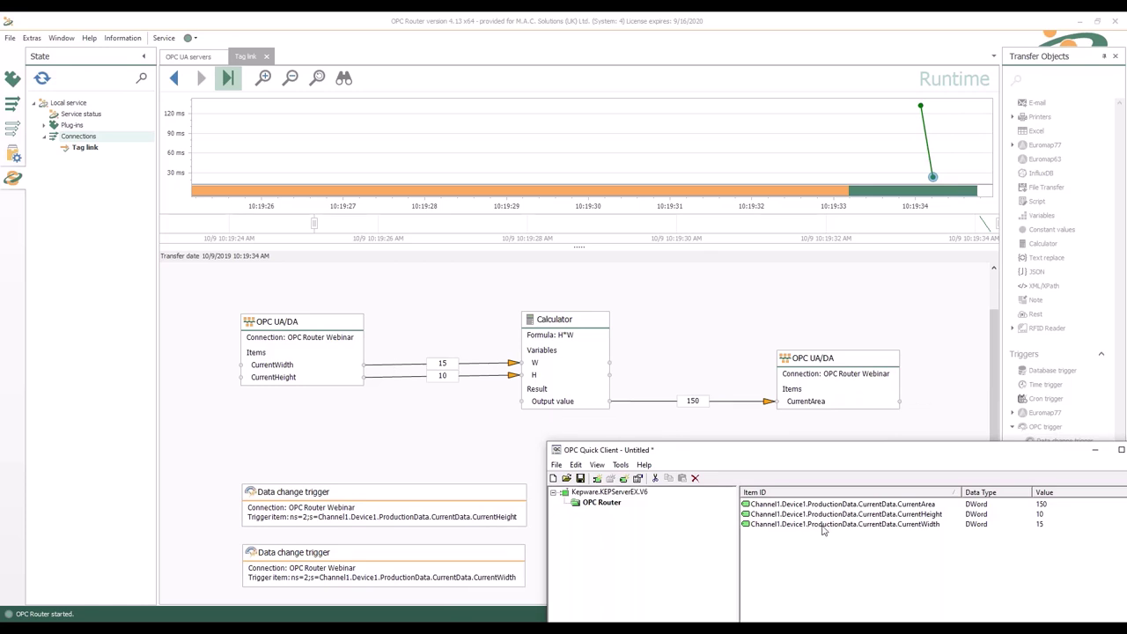
left_click(867, 525)
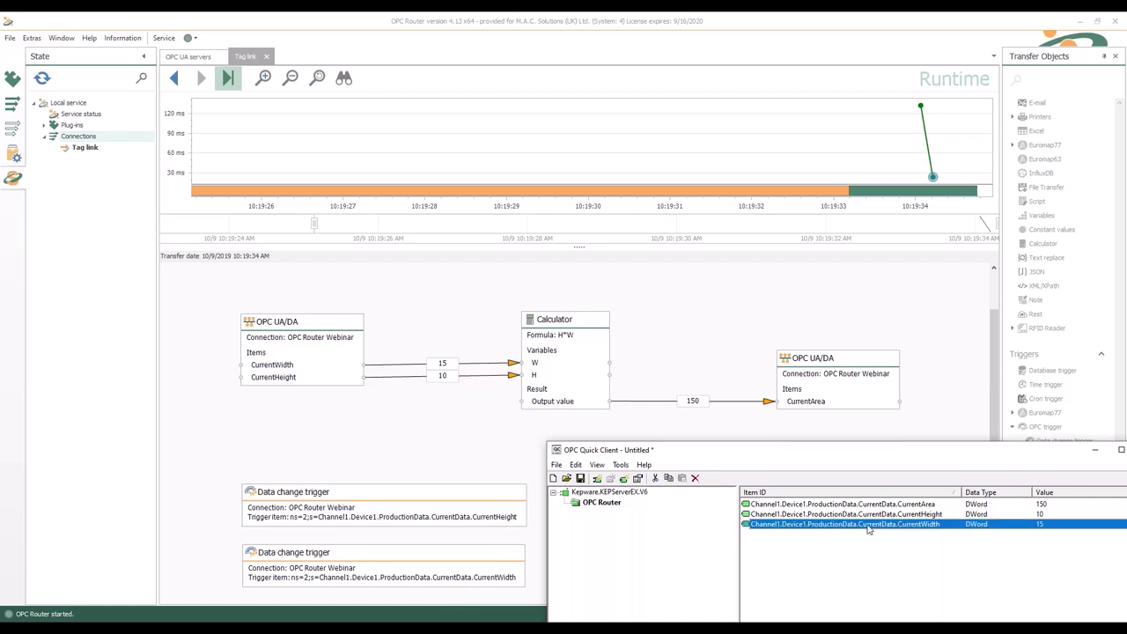
right_click(868, 527)
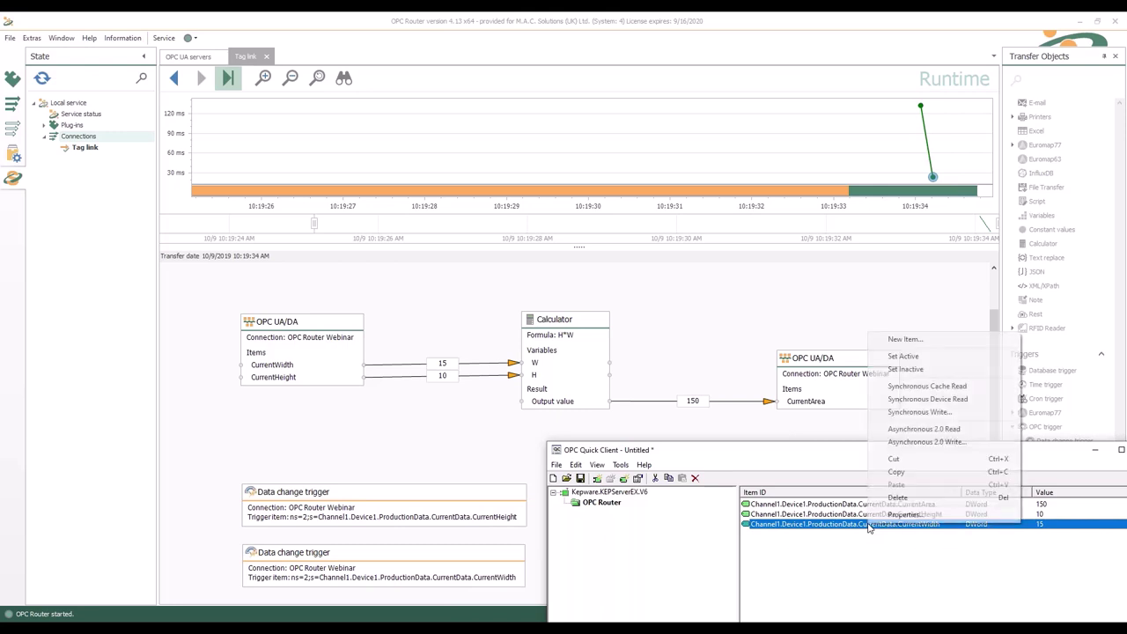
left_click(931, 414)
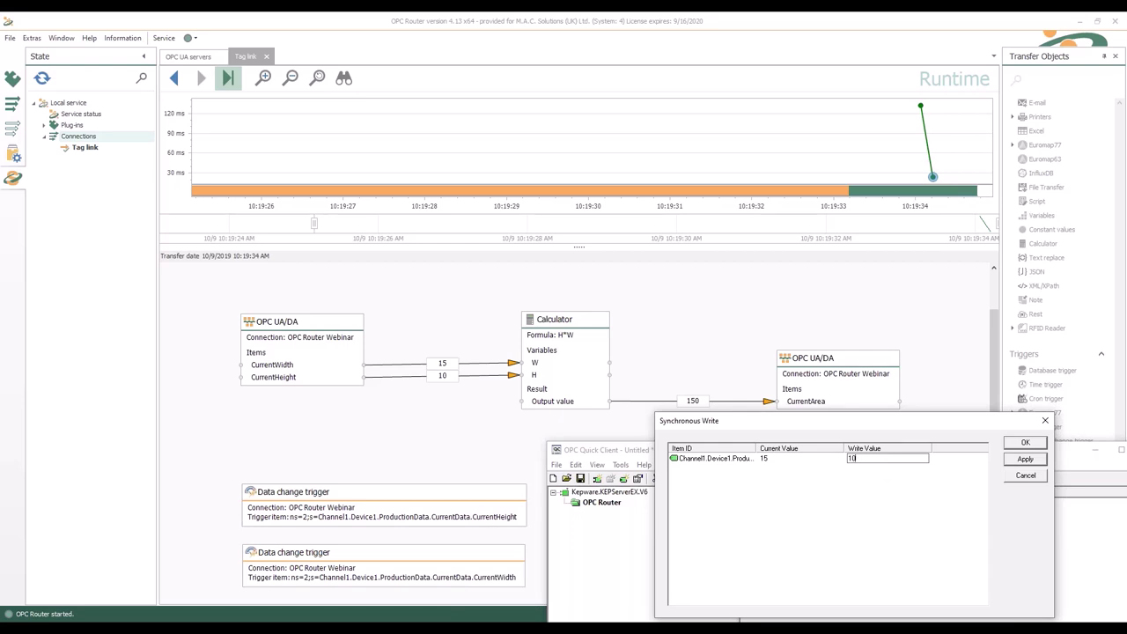
left_click(1024, 442)
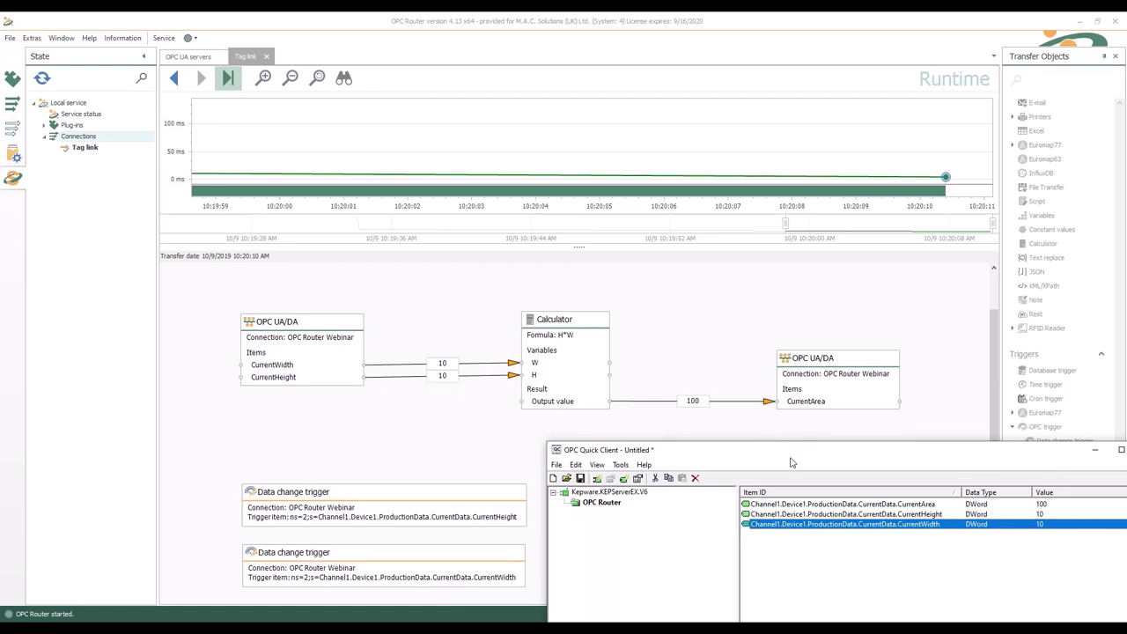
Check the runtime diagram passes 10 and 10 into H*W and writes 100 to CurrentArea
left_click_drag(790, 463, 613, 457)
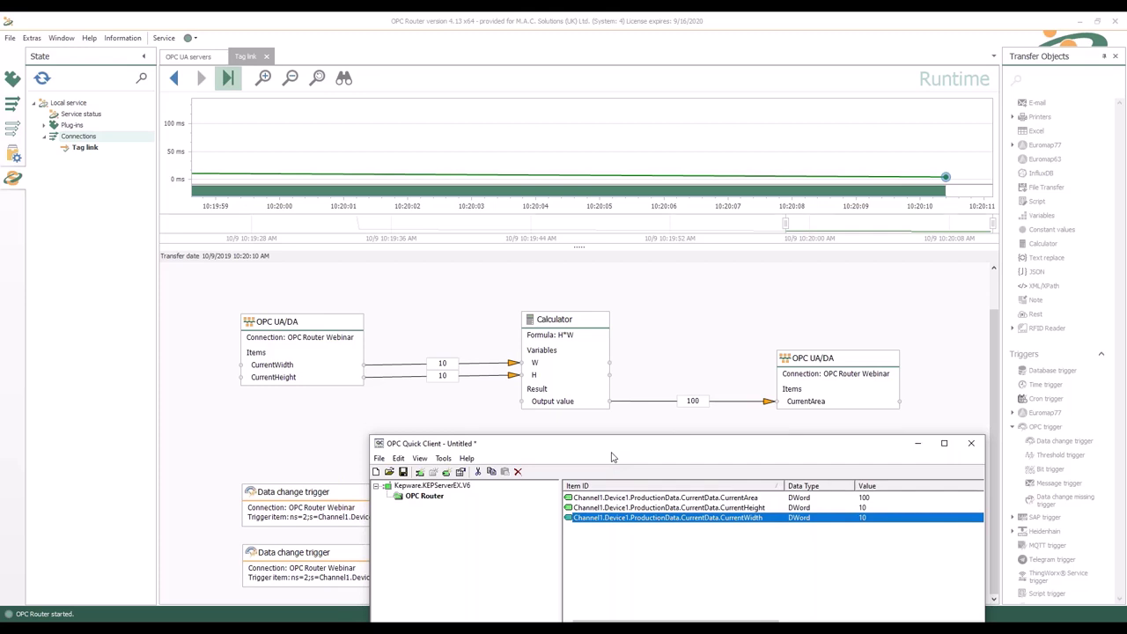
mouse_move(261, 370)
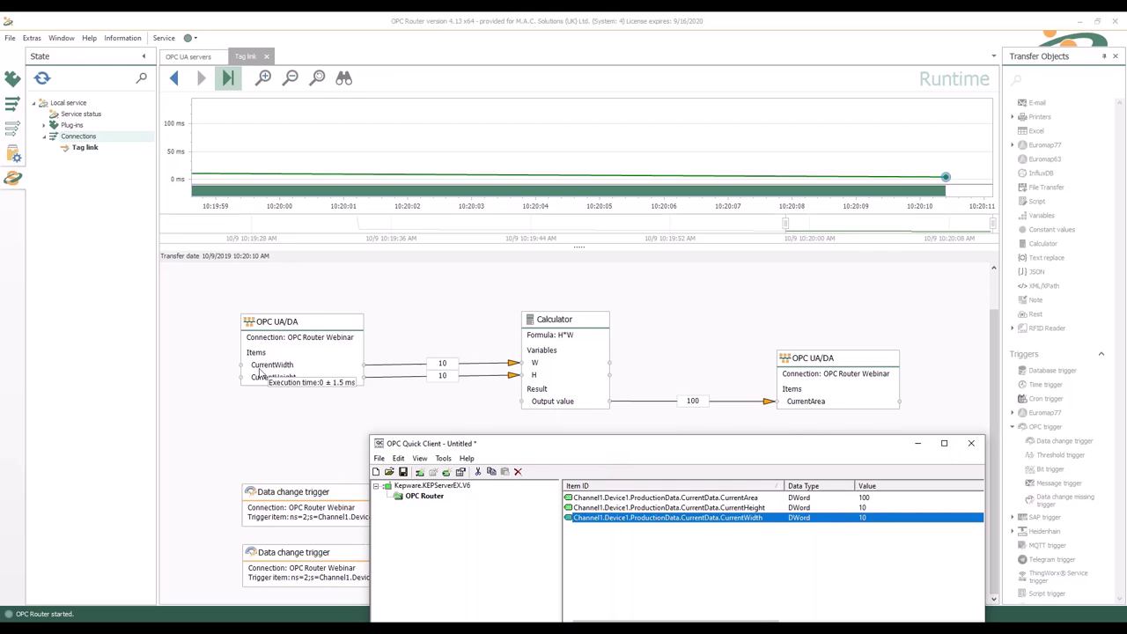
mouse_move(826, 370)
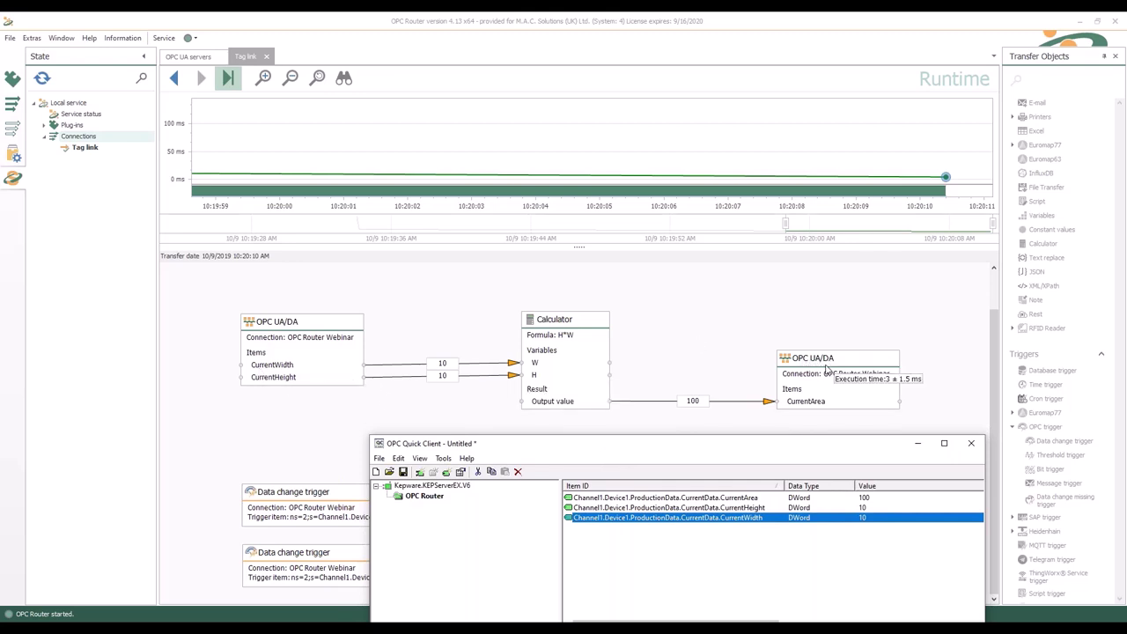
Minimize the Quick Client and create a new connection named 'Data Logger'
left_click(917, 443)
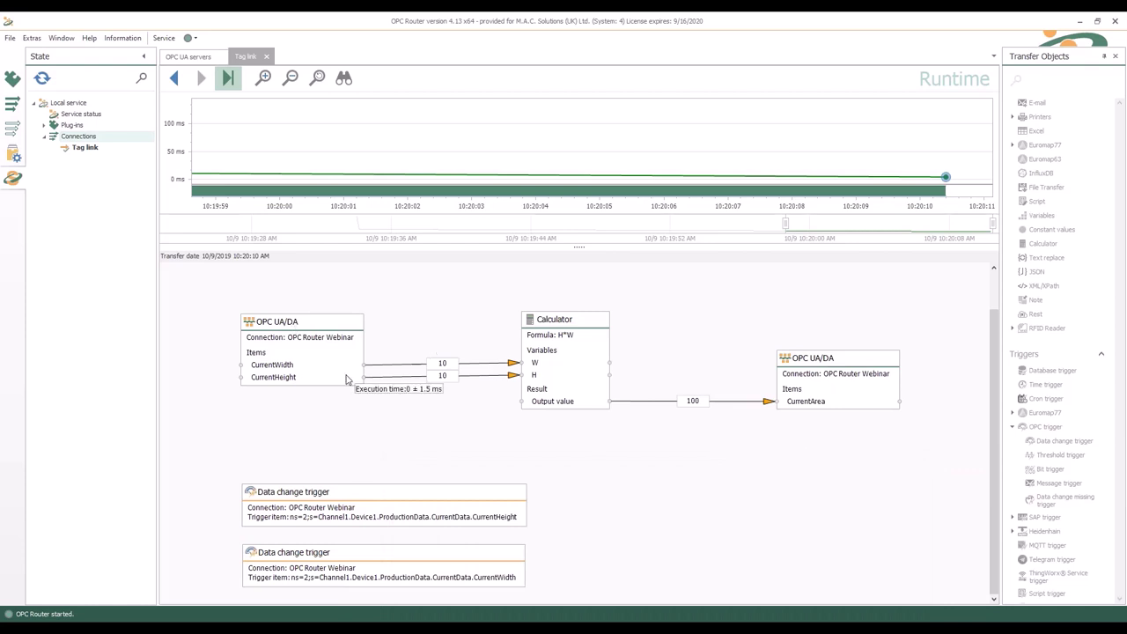
left_click(15, 123)
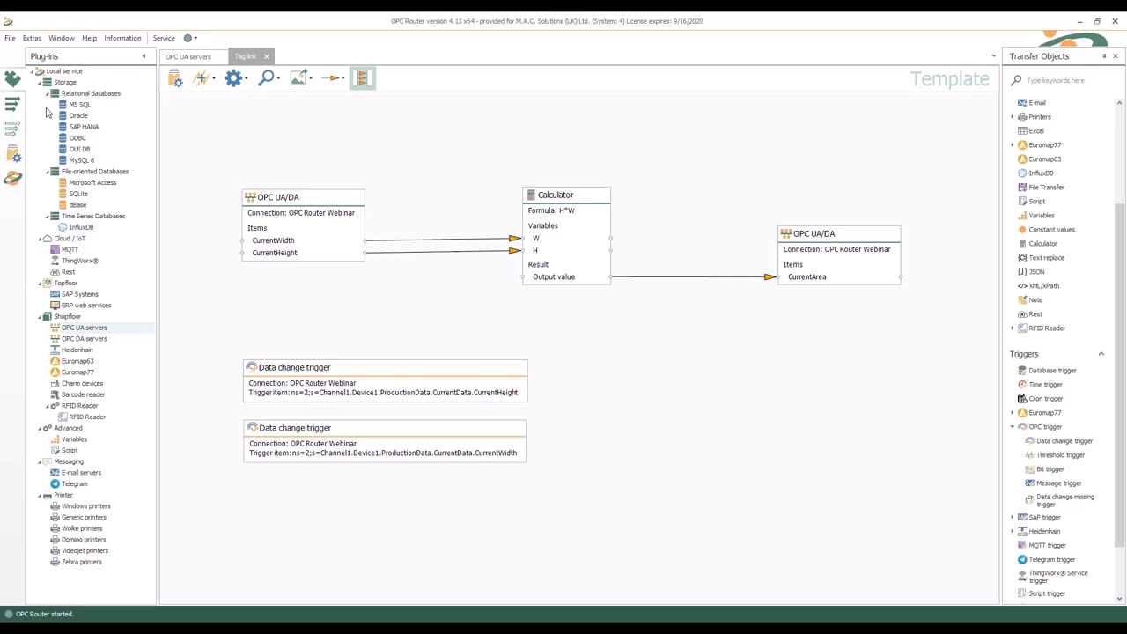
left_click(15, 106)
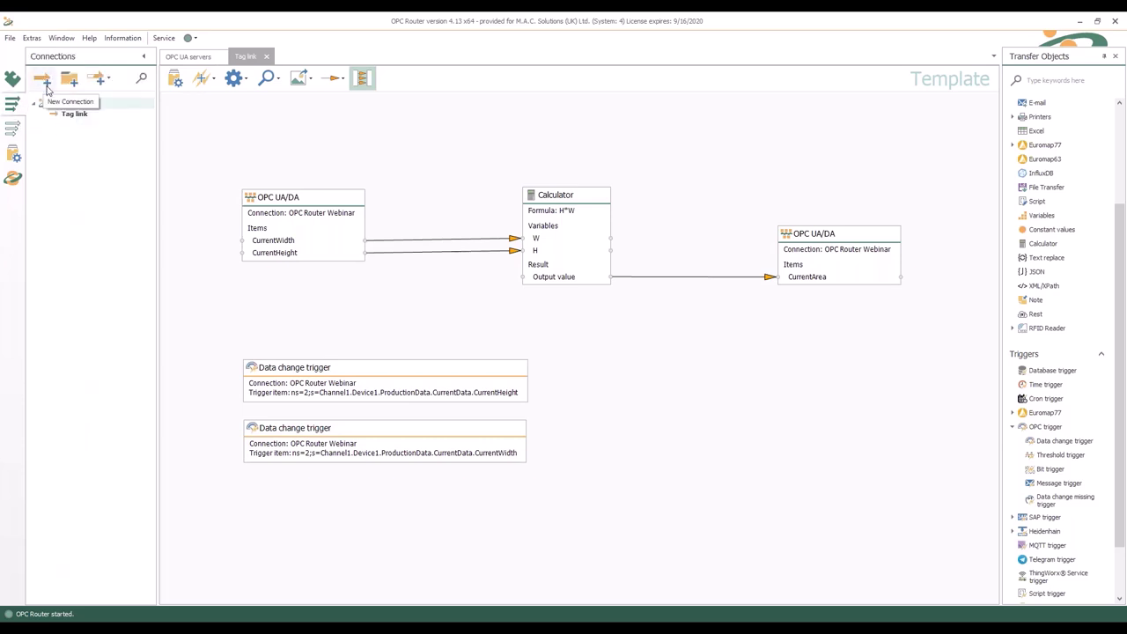
left_click(50, 83)
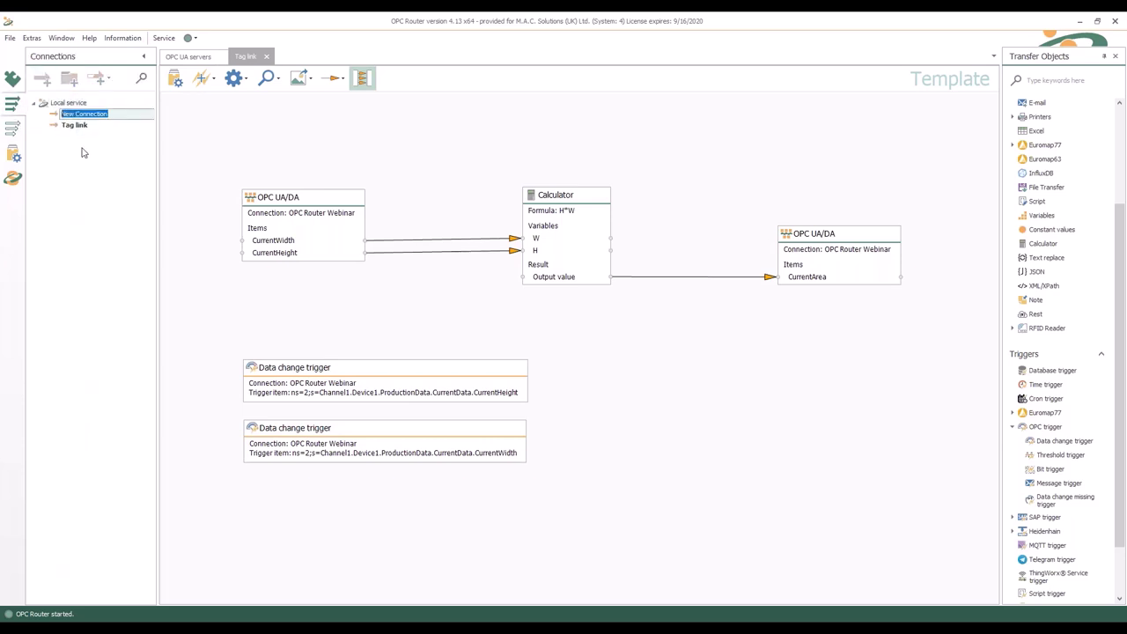
type("Data Logger")
key("Return")
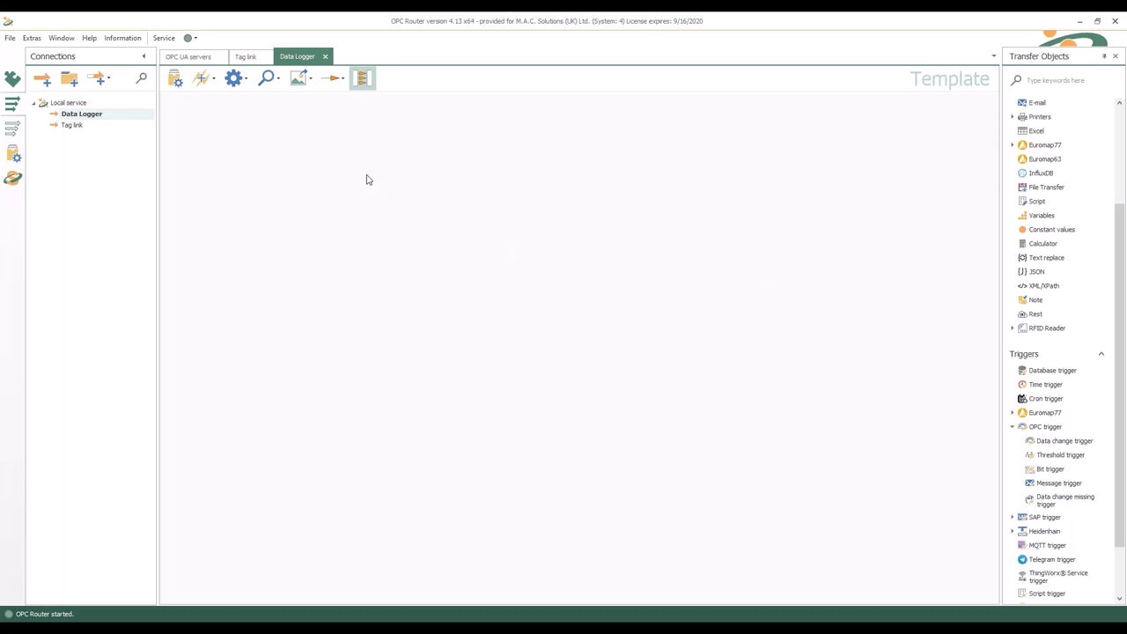
Place OPC UA/DA, Calculator and Database blocks side by side on the Data Logger canvas
scroll(1073, 293, "up", 3)
scroll(1072, 293, "up", 1)
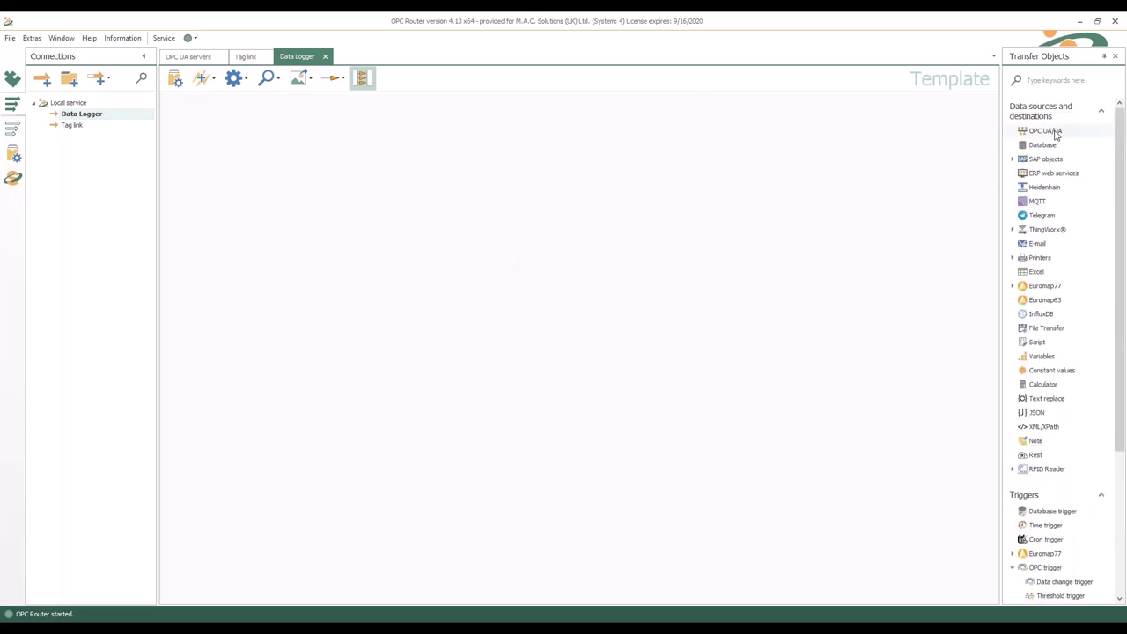
left_click_drag(1048, 130, 238, 208)
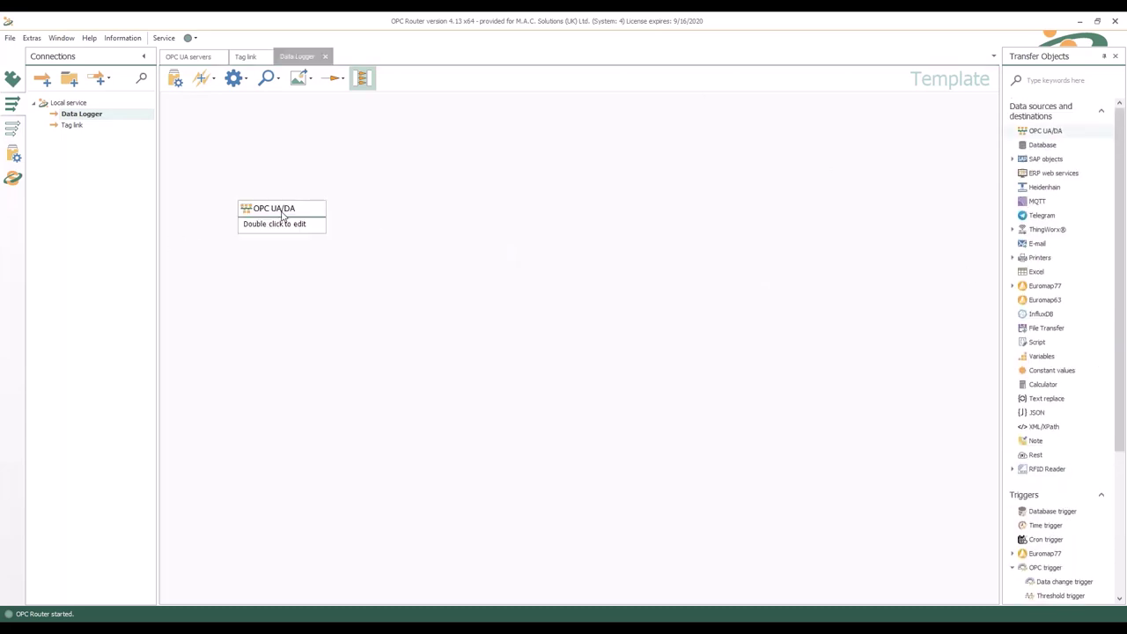
left_click_drag(1042, 145, 807, 238)
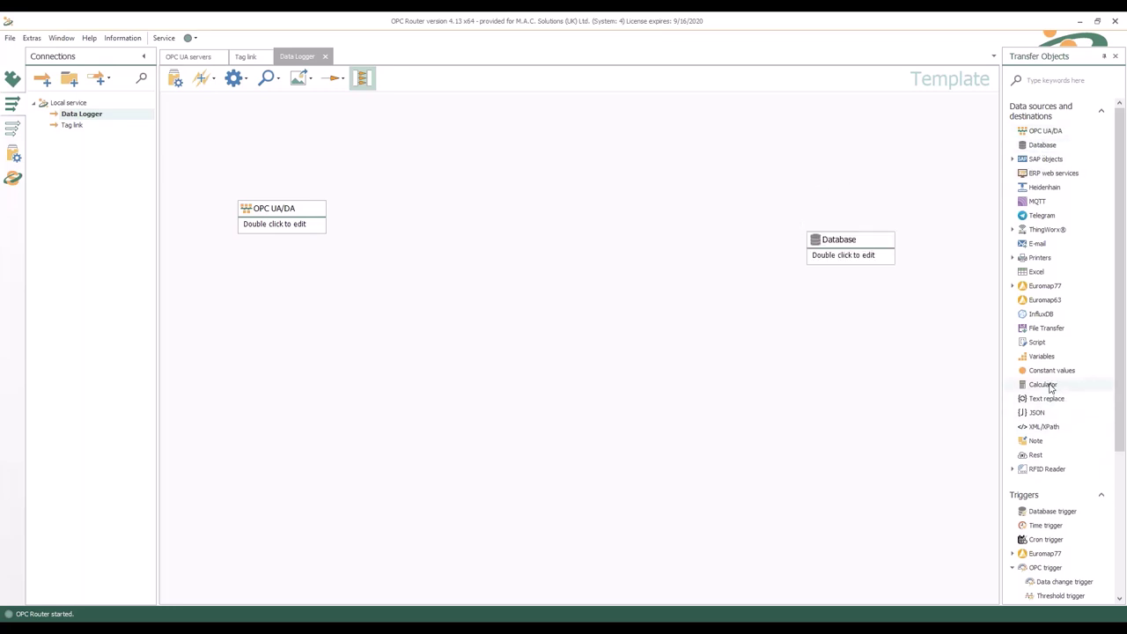
left_click_drag(1049, 387, 548, 226)
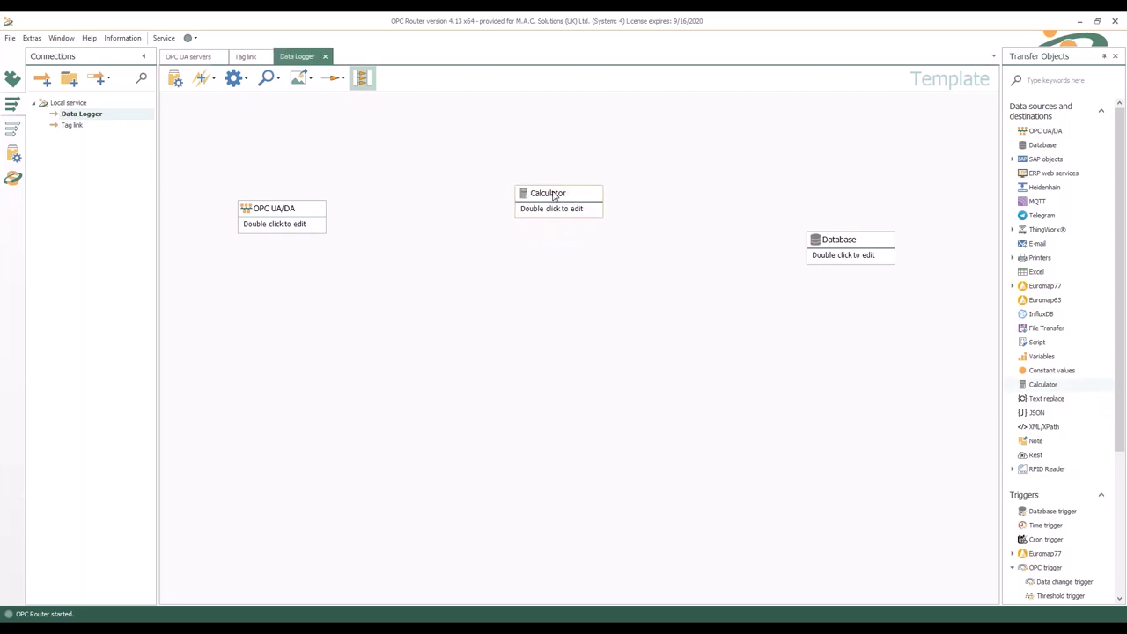
left_click_drag(868, 241, 843, 202)
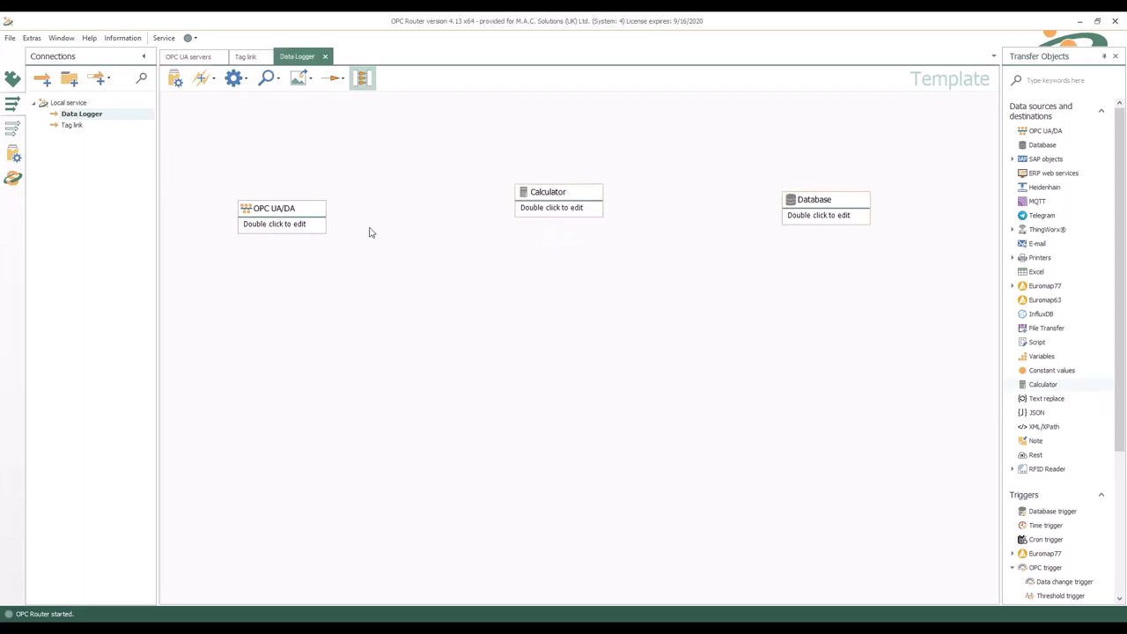
Configure the OPC UA/DA block to read CurrentWidth and CurrentHeight via OPC Router Webinar
double_click(316, 206)
left_click(647, 253)
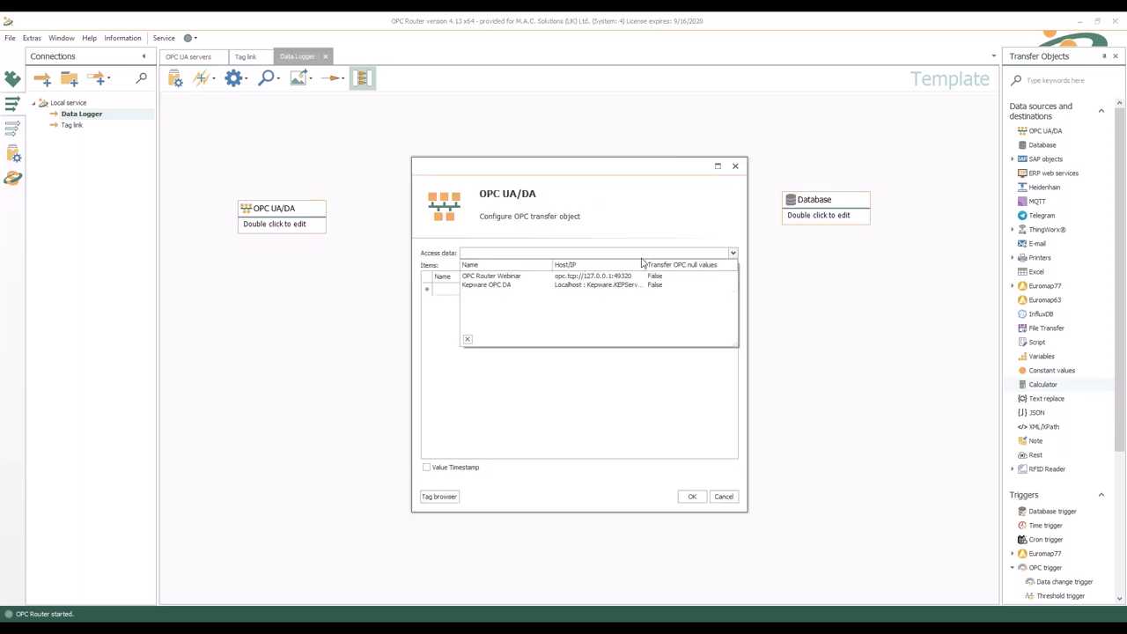
left_click(570, 279)
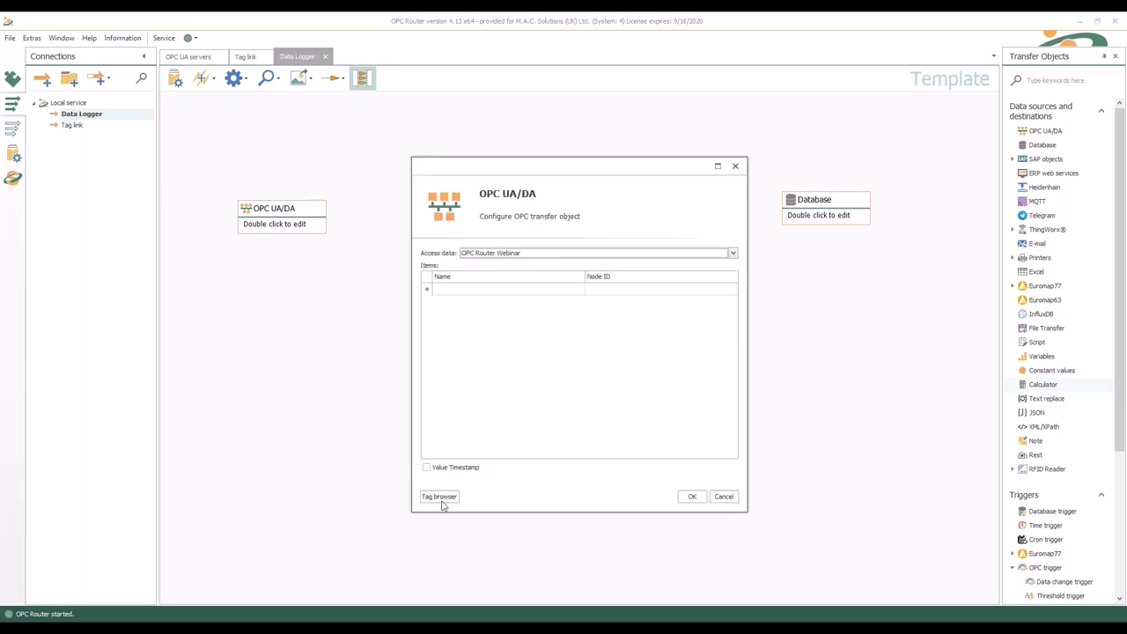
left_click(444, 497)
left_click(850, 394)
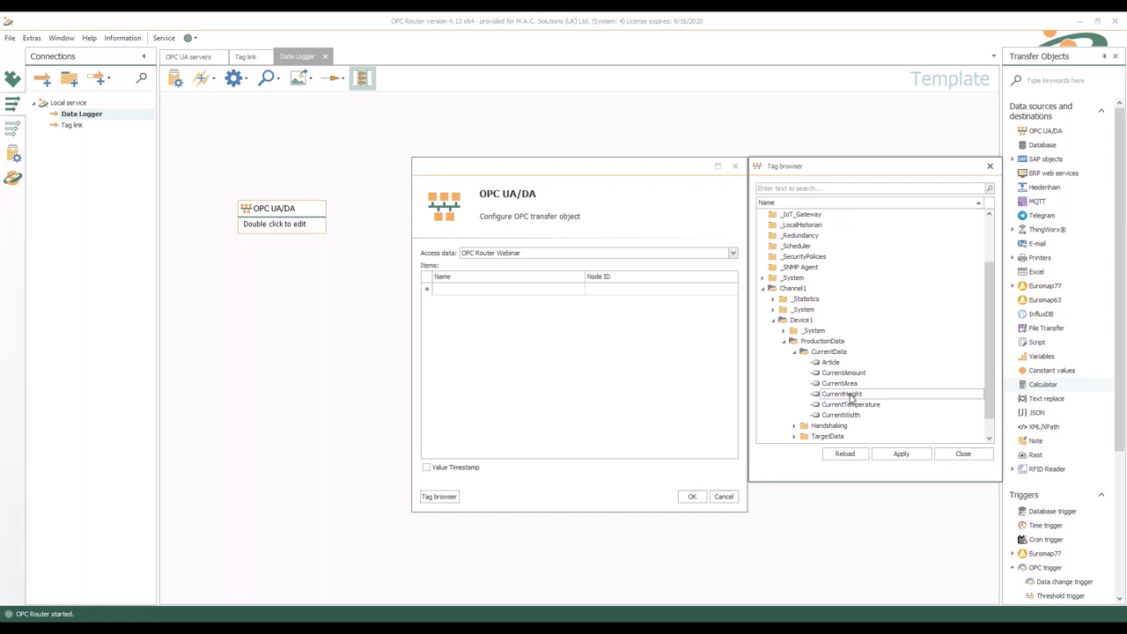
double_click(840, 415)
left_click(958, 458)
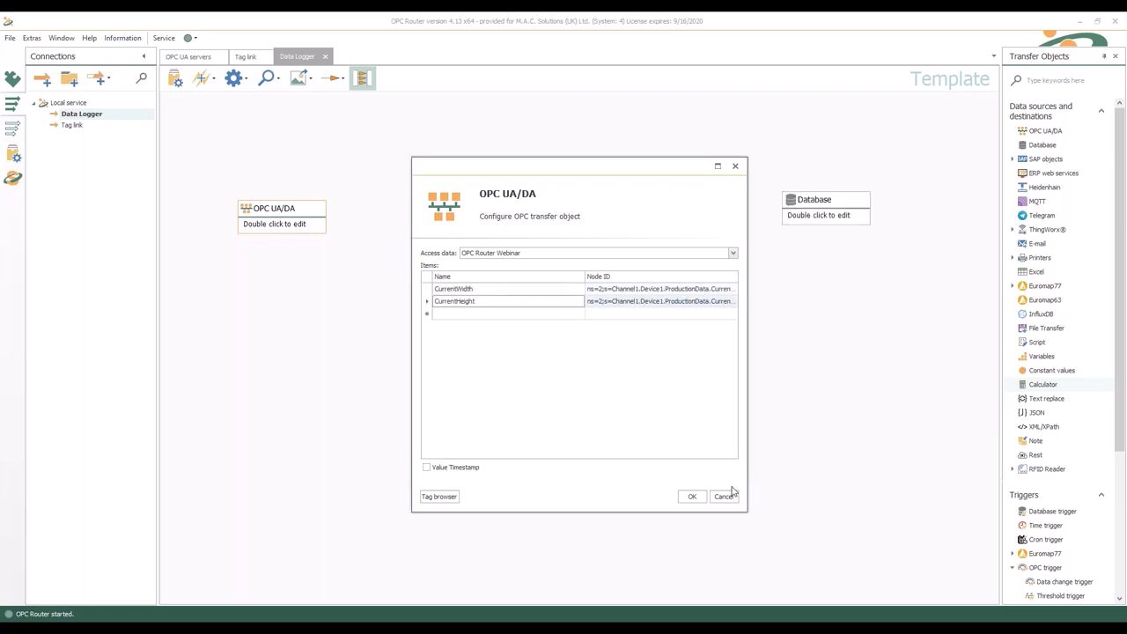
left_click(692, 497)
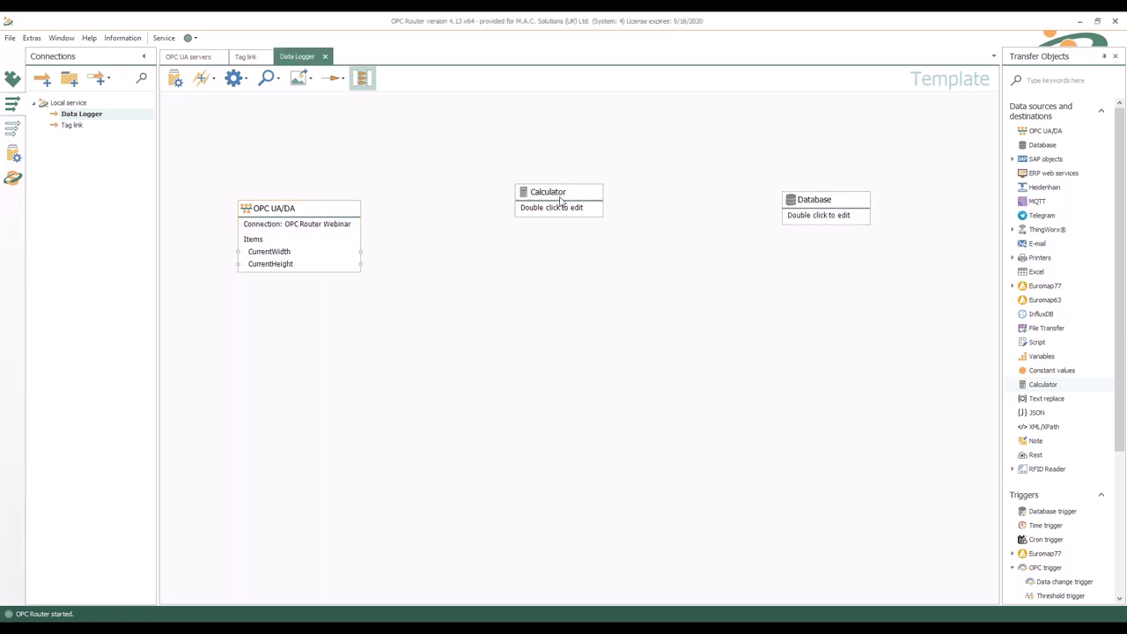
Add placeholders H and W to the Calculator block
double_click(560, 201)
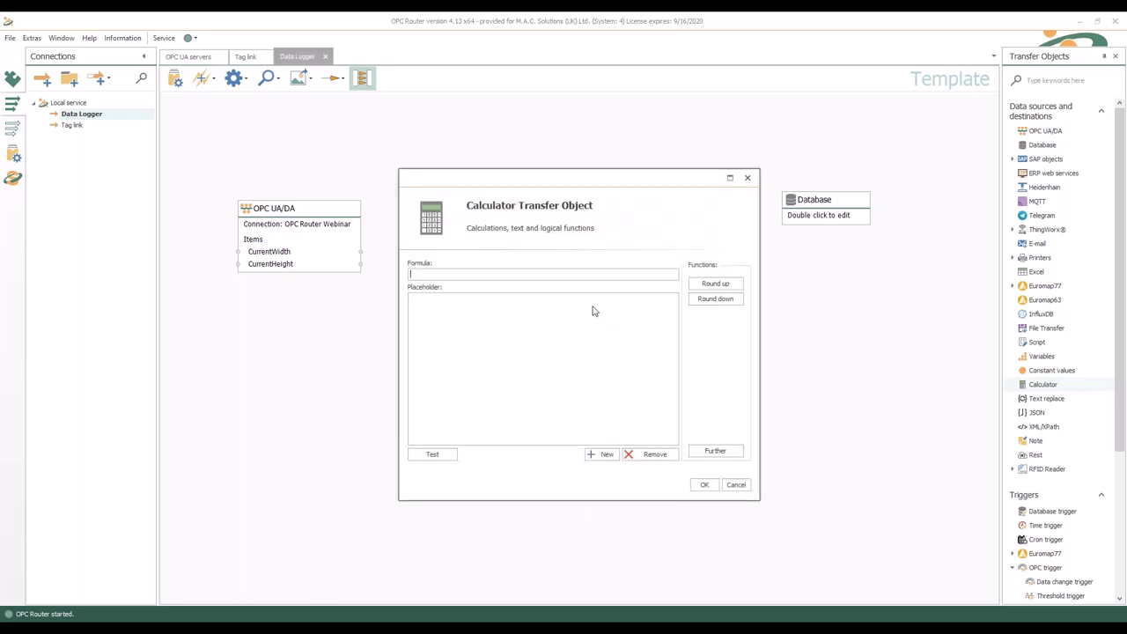
left_click(600, 453)
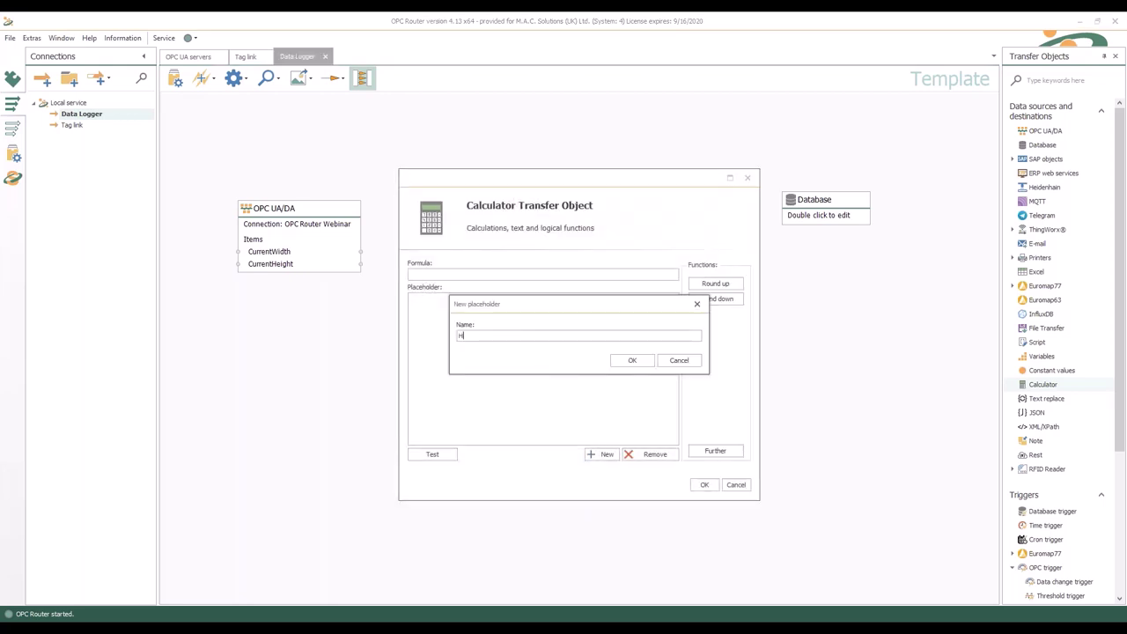
type("H")
left_click(625, 361)
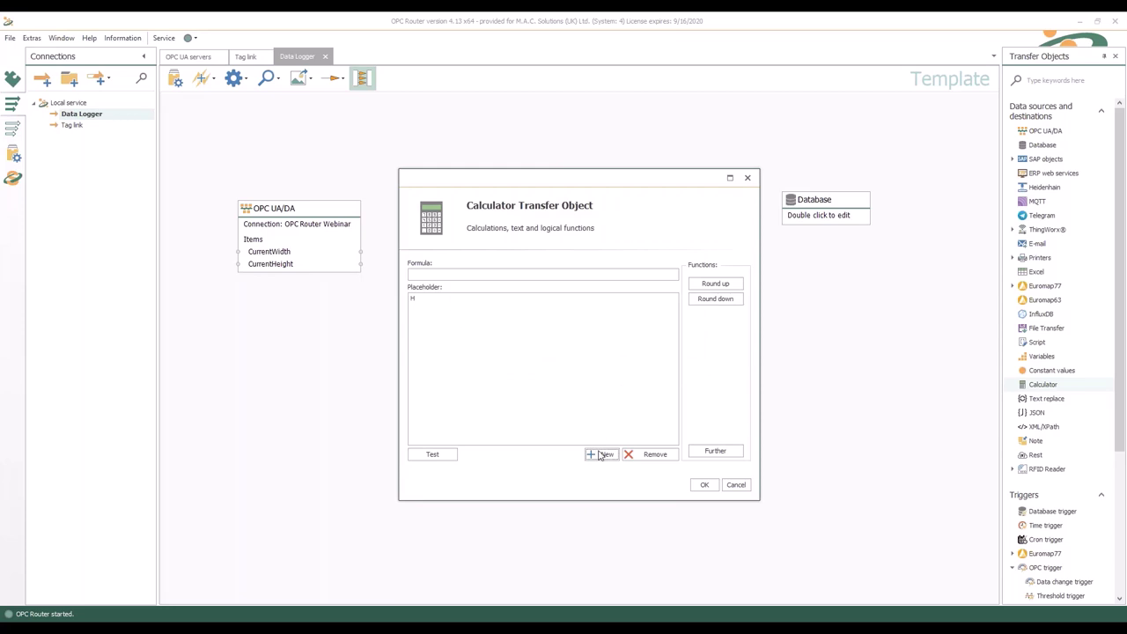
left_click(599, 454)
type("W")
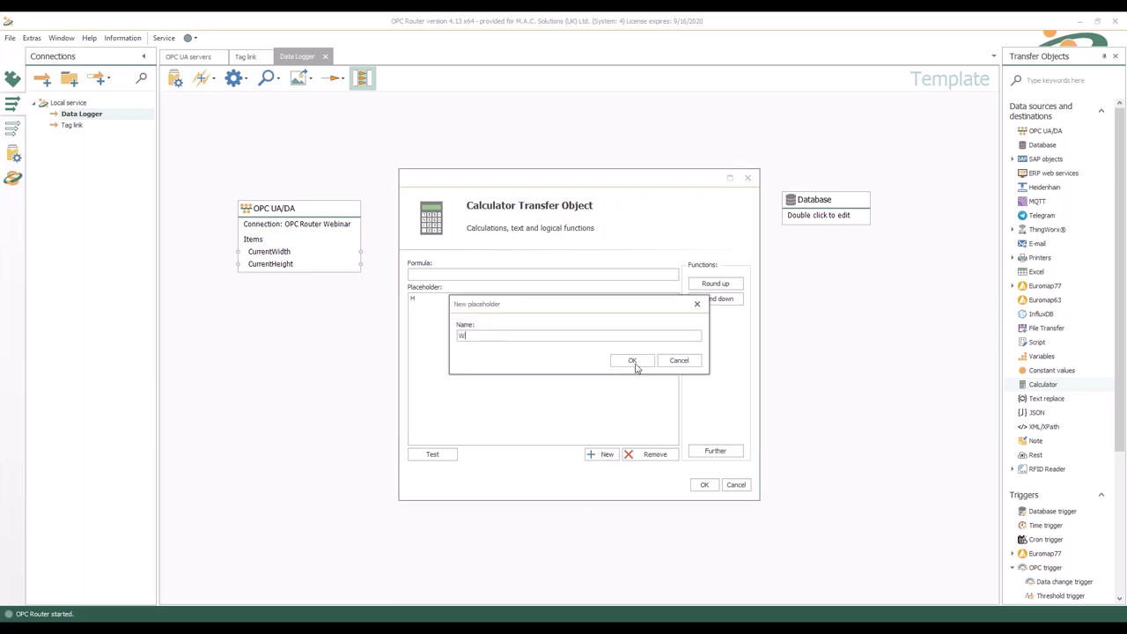
left_click(630, 360)
Enter the formula H*W, test it with H=10 and W=10 giving 100, and confirm
left_click(463, 273)
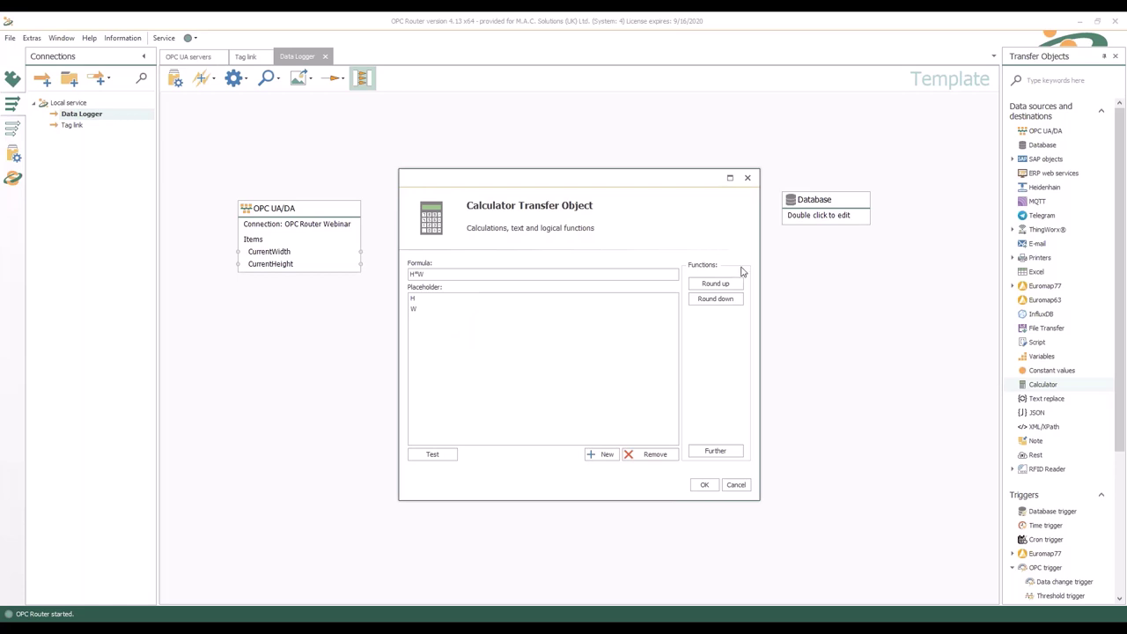
left_click(432, 454)
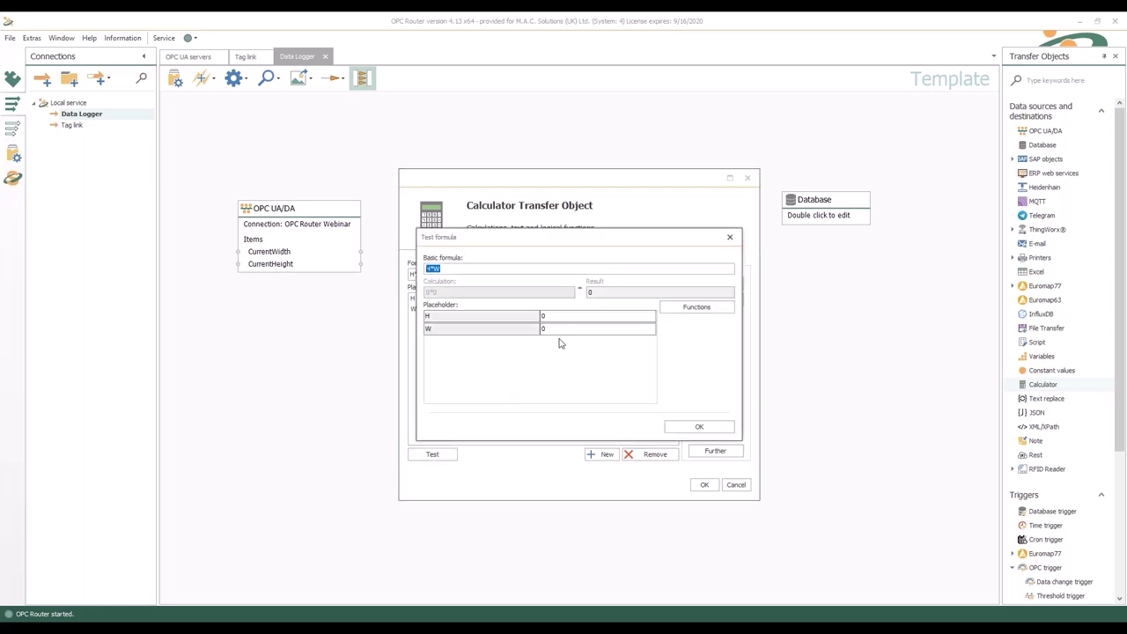
left_click(504, 315)
key("Tab")
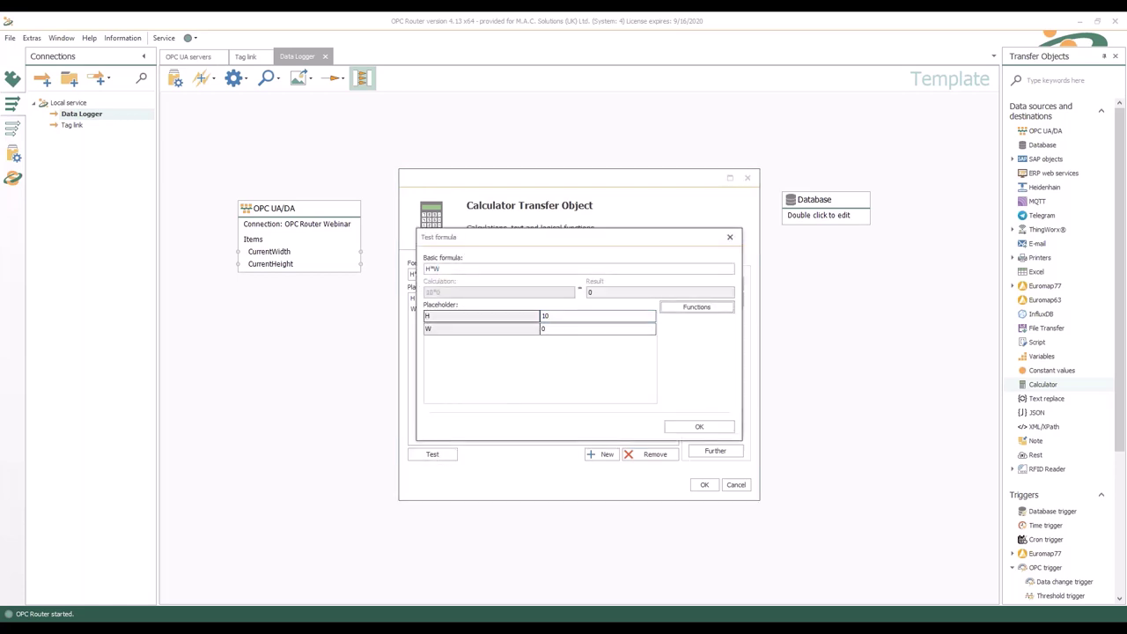
left_click(570, 327)
left_click(569, 327)
type("10")
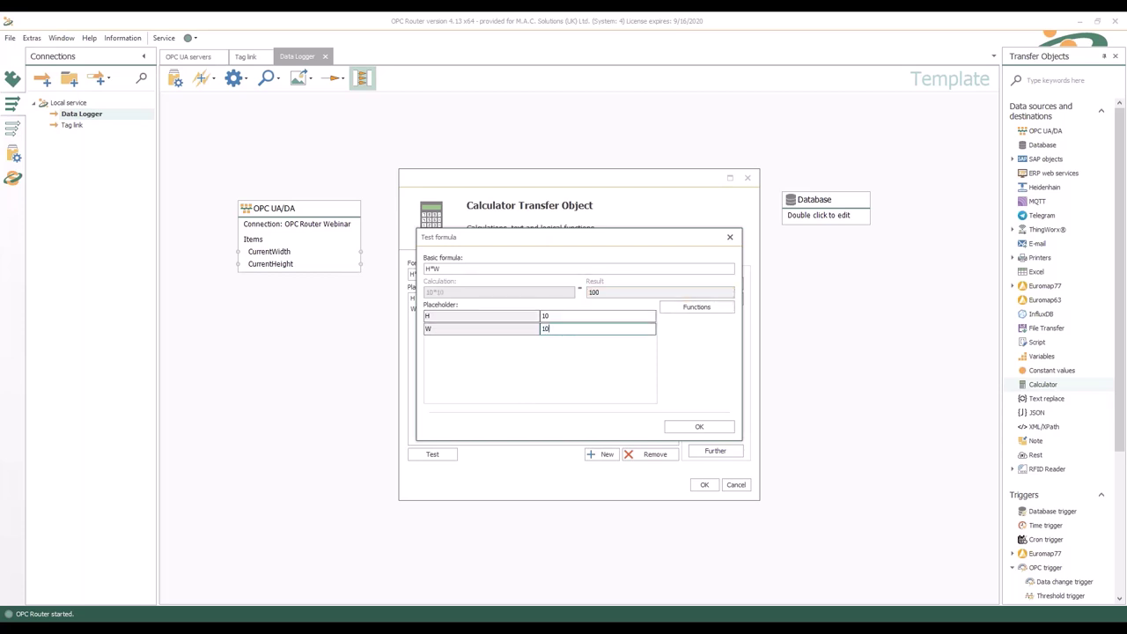
left_click(699, 428)
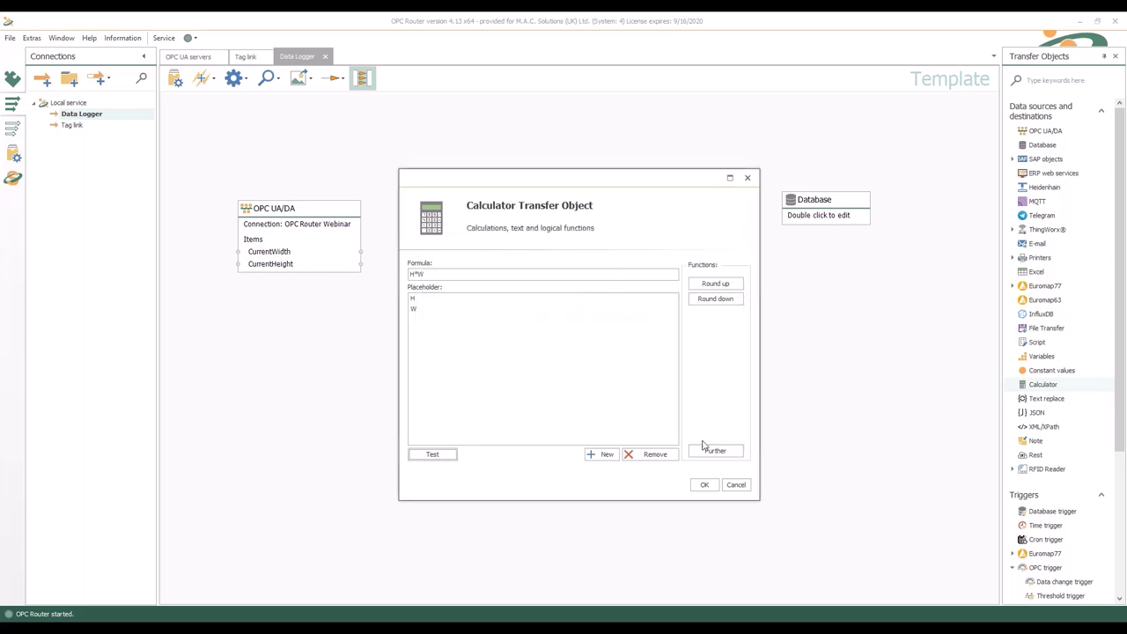
left_click(706, 487)
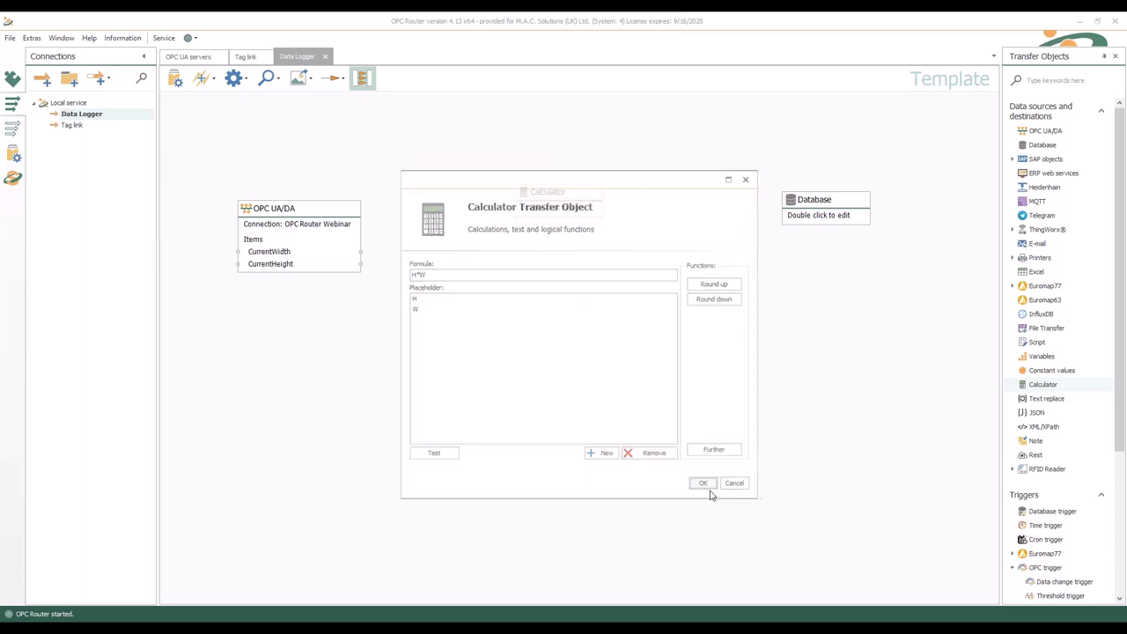
Set the Database block to insert into 'Table' via OPC Router Webinar using Time, Tag and Value columns
double_click(837, 206)
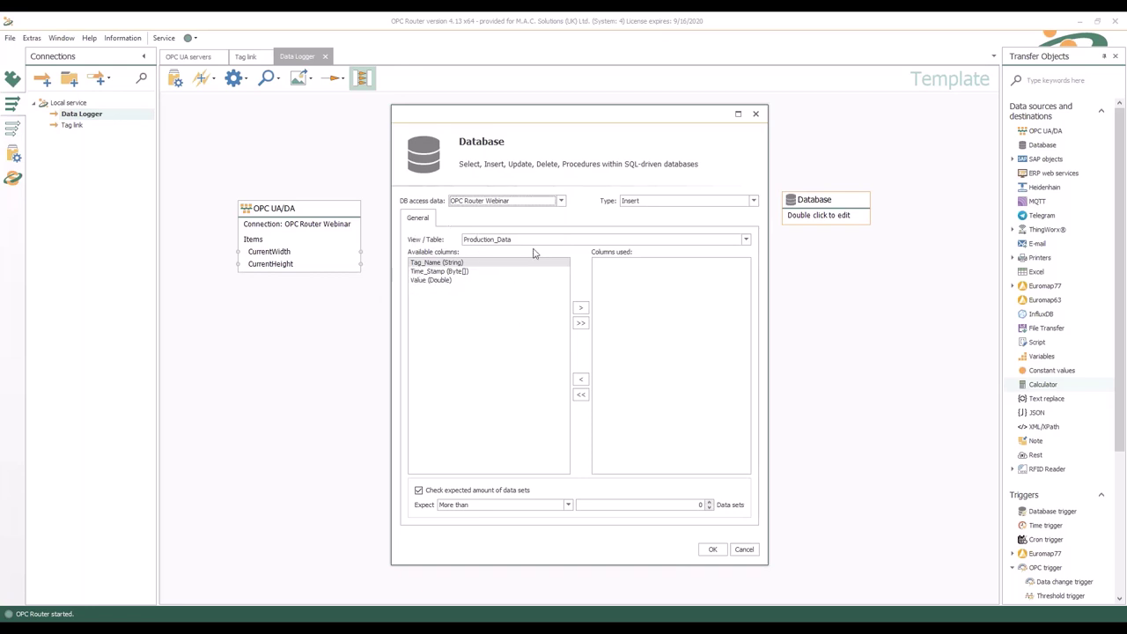
left_click(561, 201)
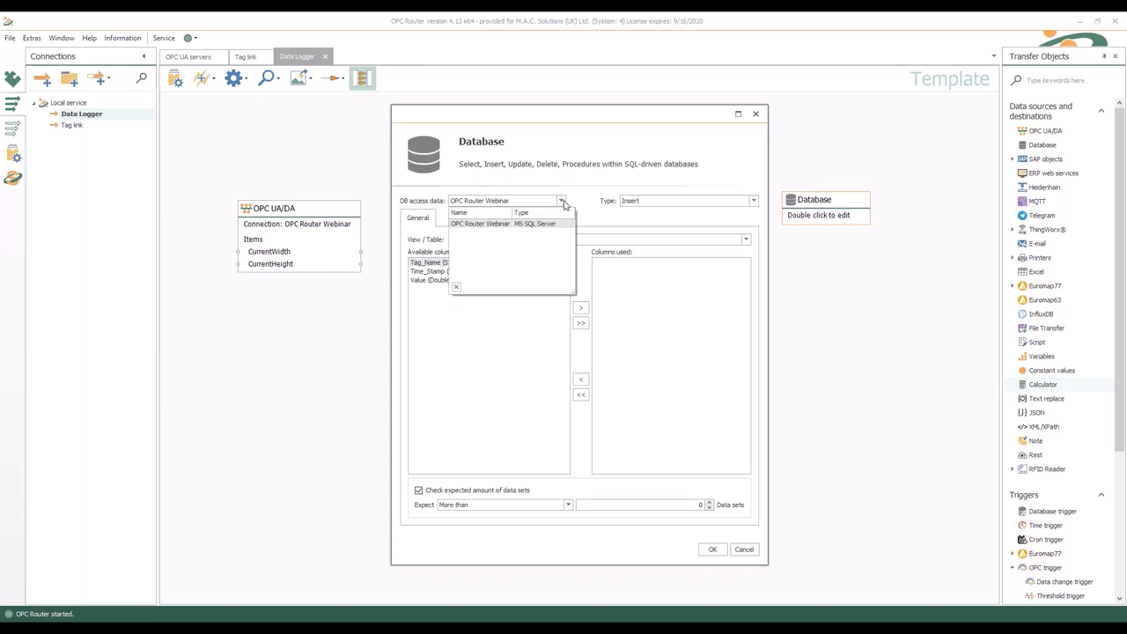
left_click(562, 202)
left_click(746, 239)
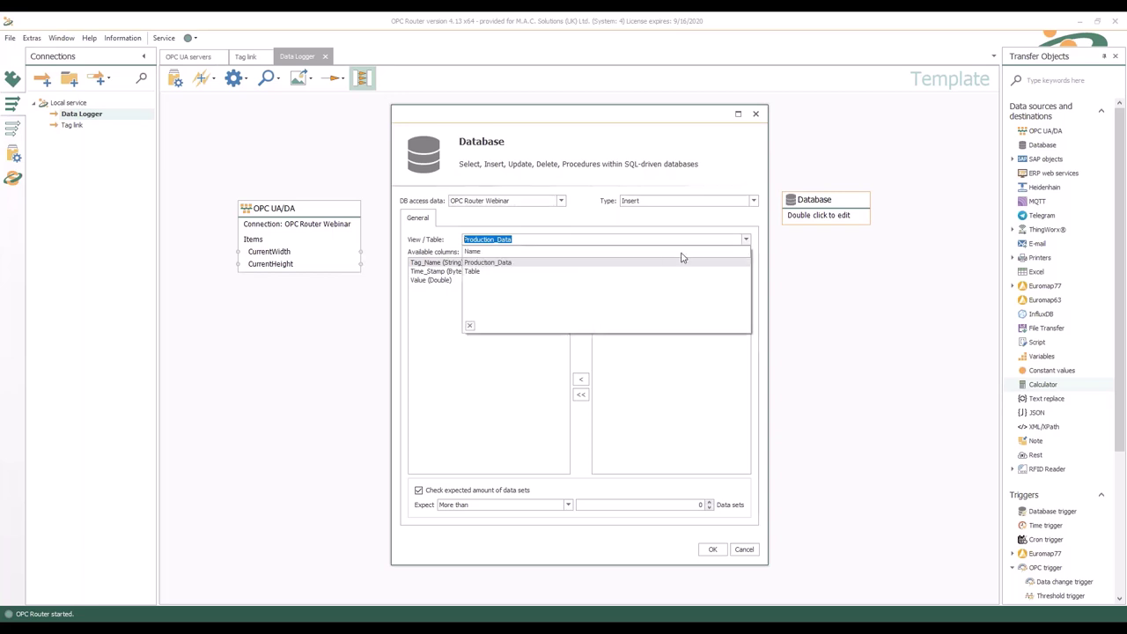
left_click(489, 272)
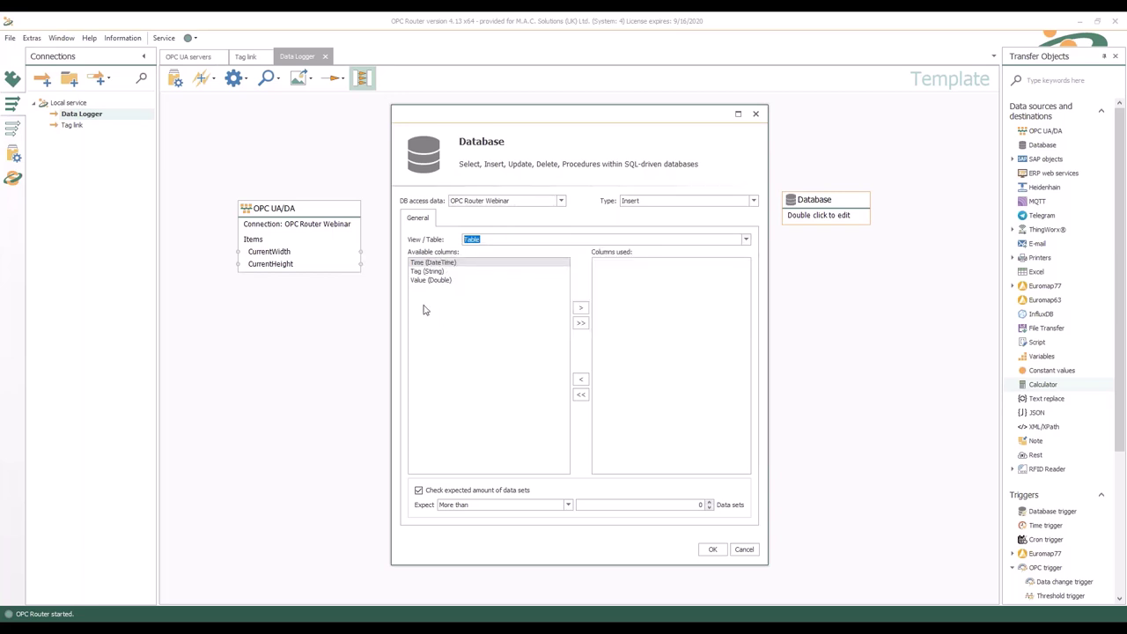
left_click(581, 324)
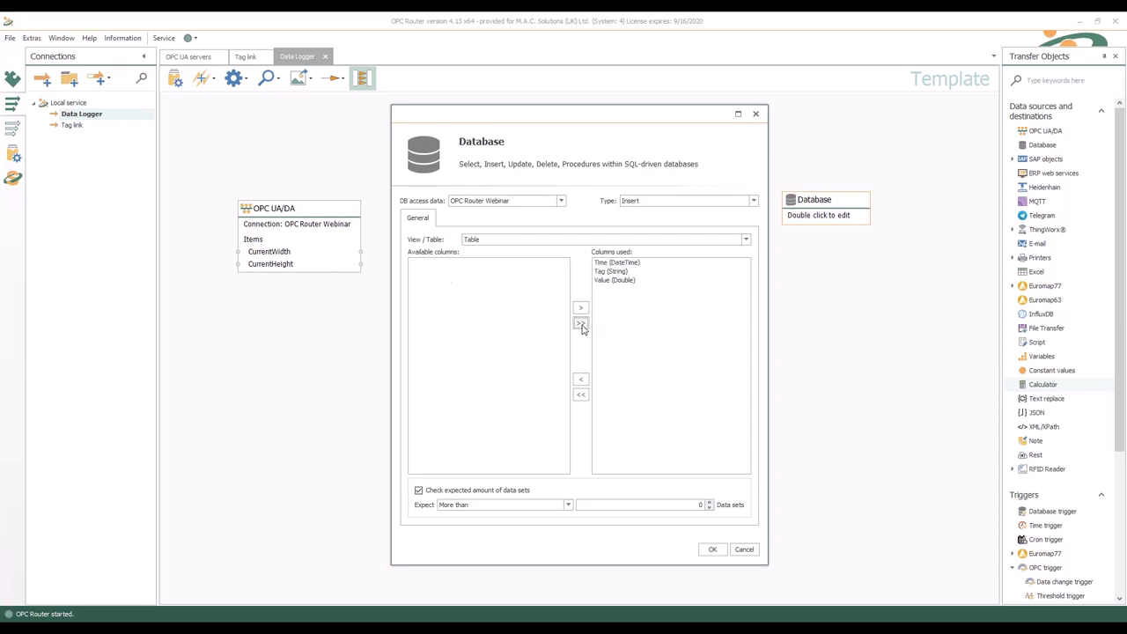
left_click(713, 549)
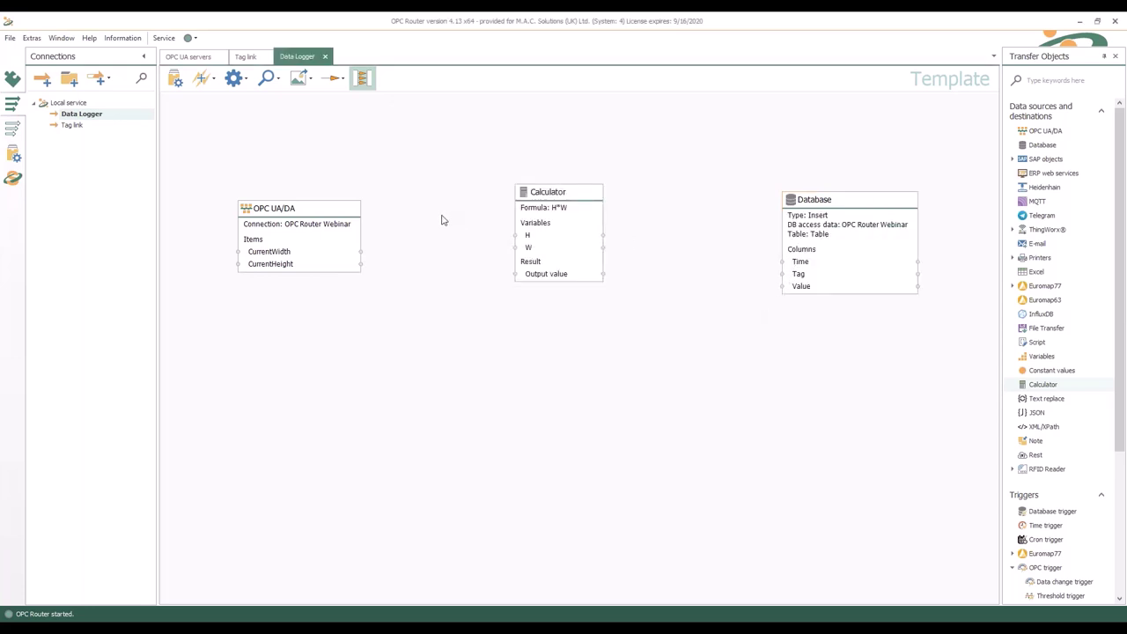
Link CurrentWidth to W, CurrentHeight to H, and the calculator Output value to Value
left_click_drag(360, 252, 520, 251)
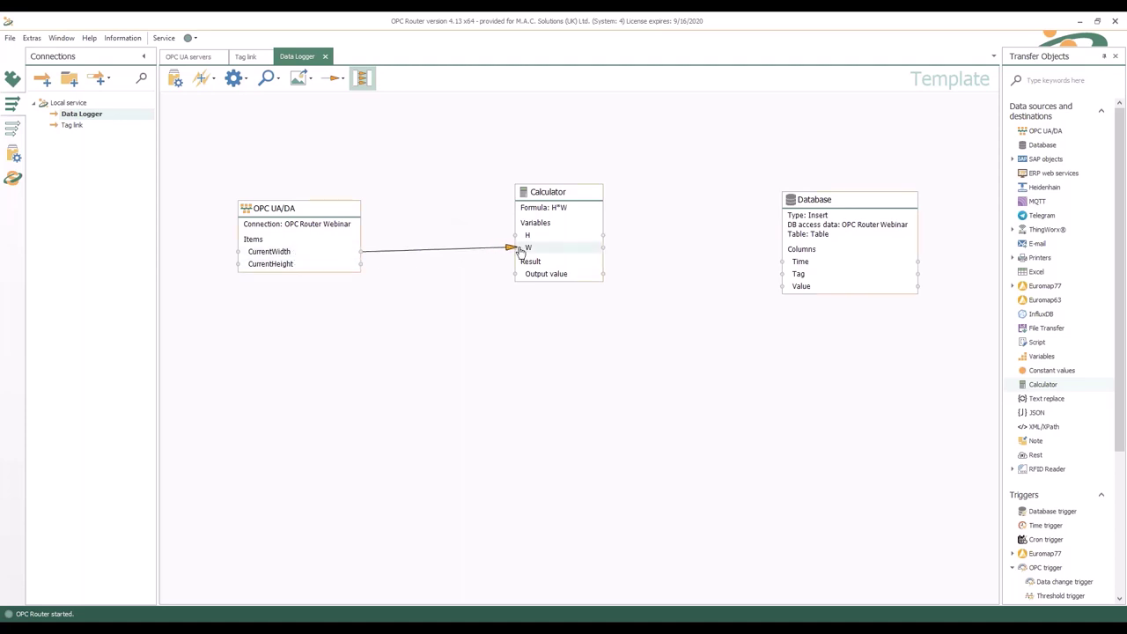
left_click_drag(360, 264, 515, 248)
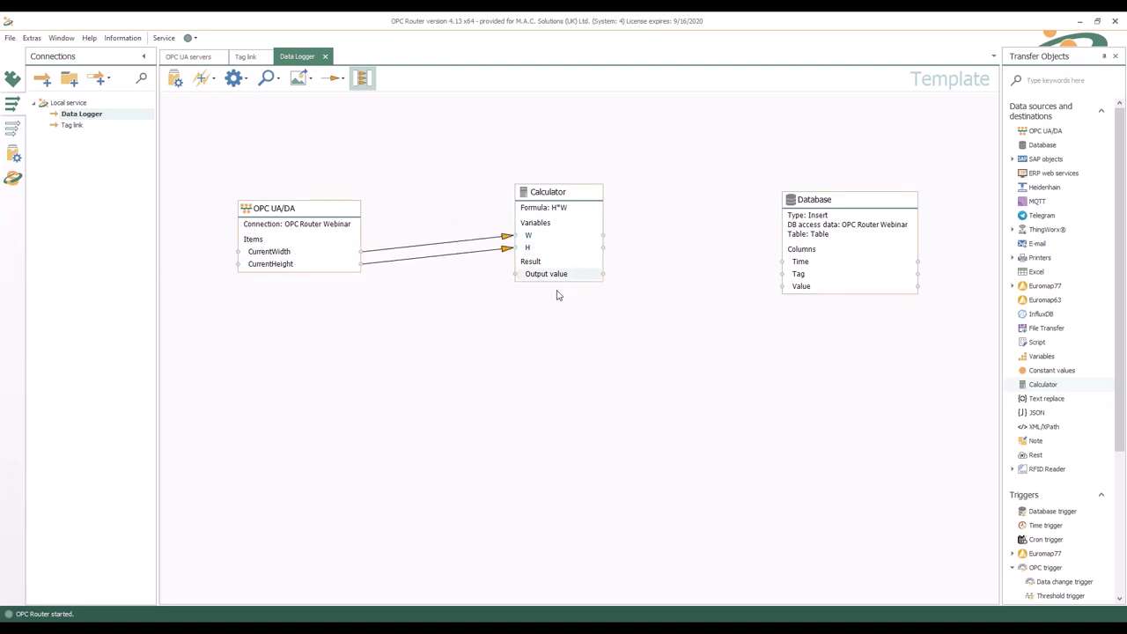
left_click_drag(566, 277, 799, 287)
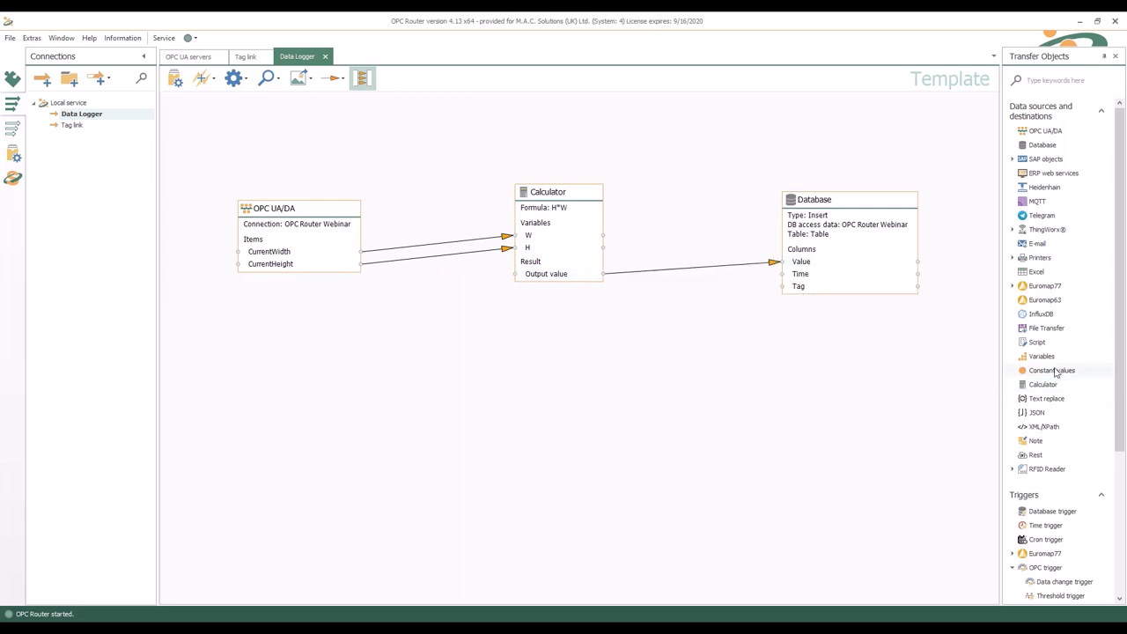
Add a Constant values object 'Area' and link it to the Tag column
left_click_drag(1056, 373, 553, 326)
double_click(553, 326)
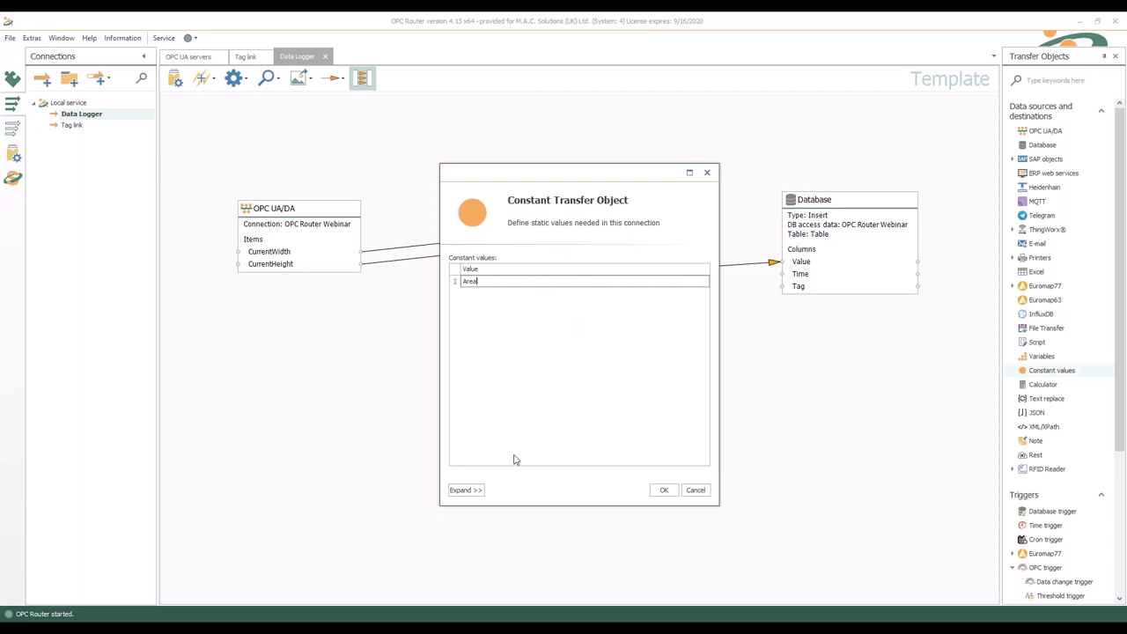
left_click(665, 490)
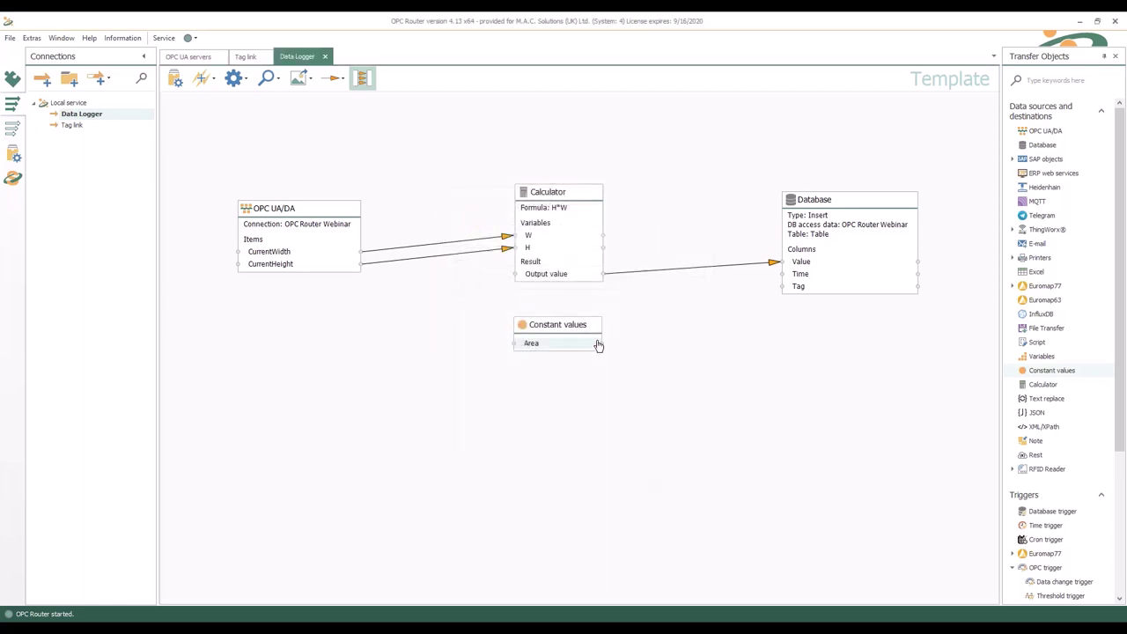
left_click_drag(601, 343, 799, 288)
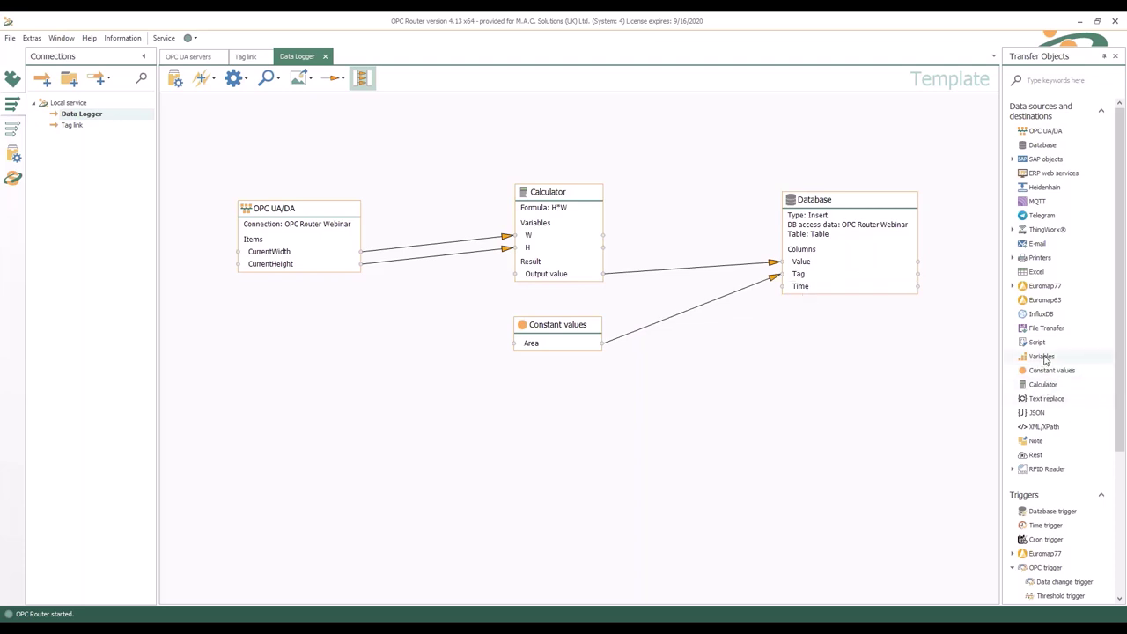
Add a Variables object with SystemTime and link it to the Time column
left_click_drag(1044, 359, 535, 383)
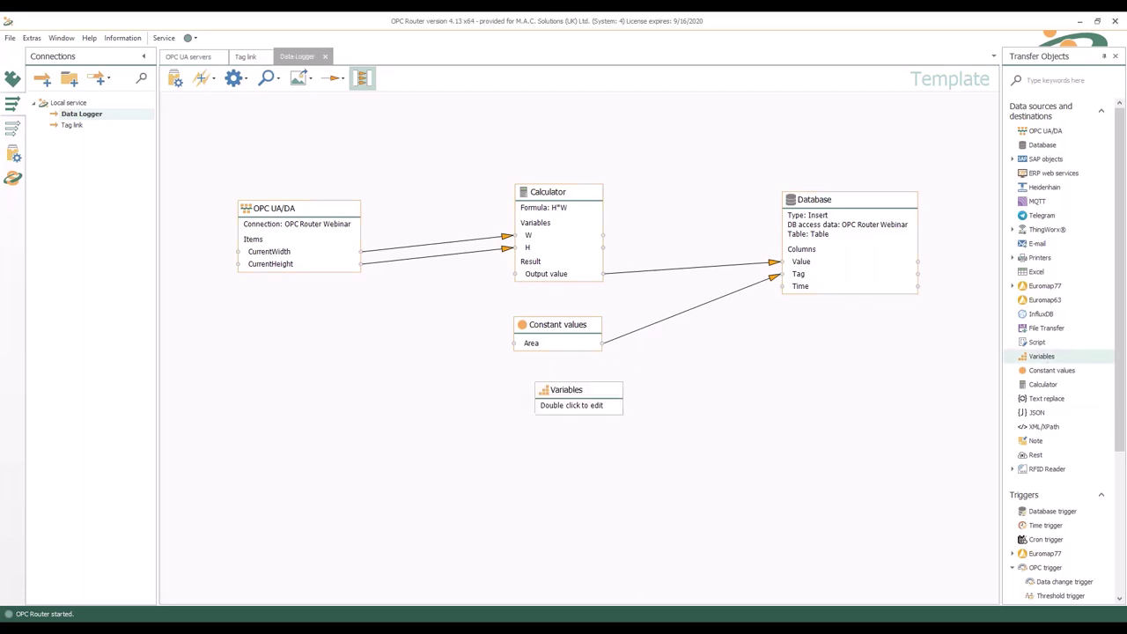
double_click(591, 407)
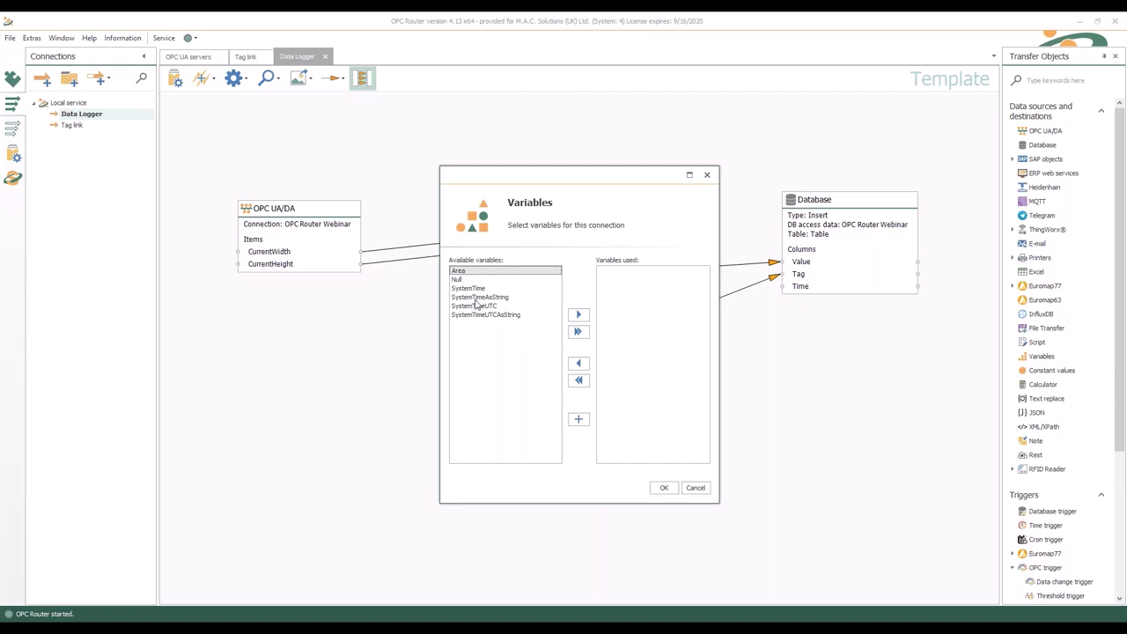
double_click(475, 289)
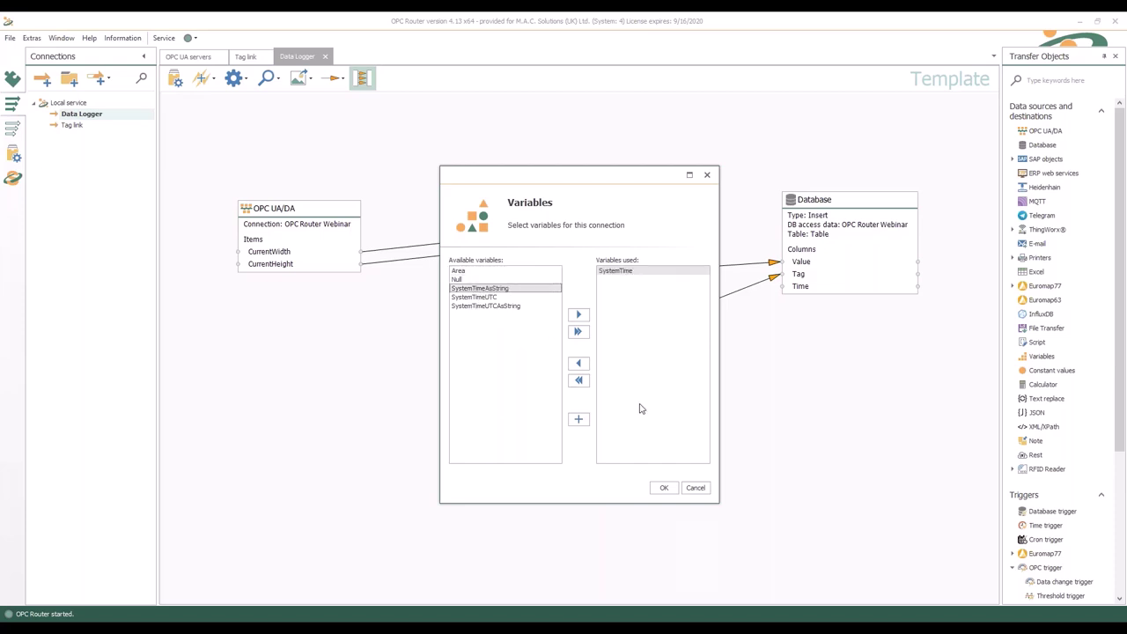
left_click(662, 488)
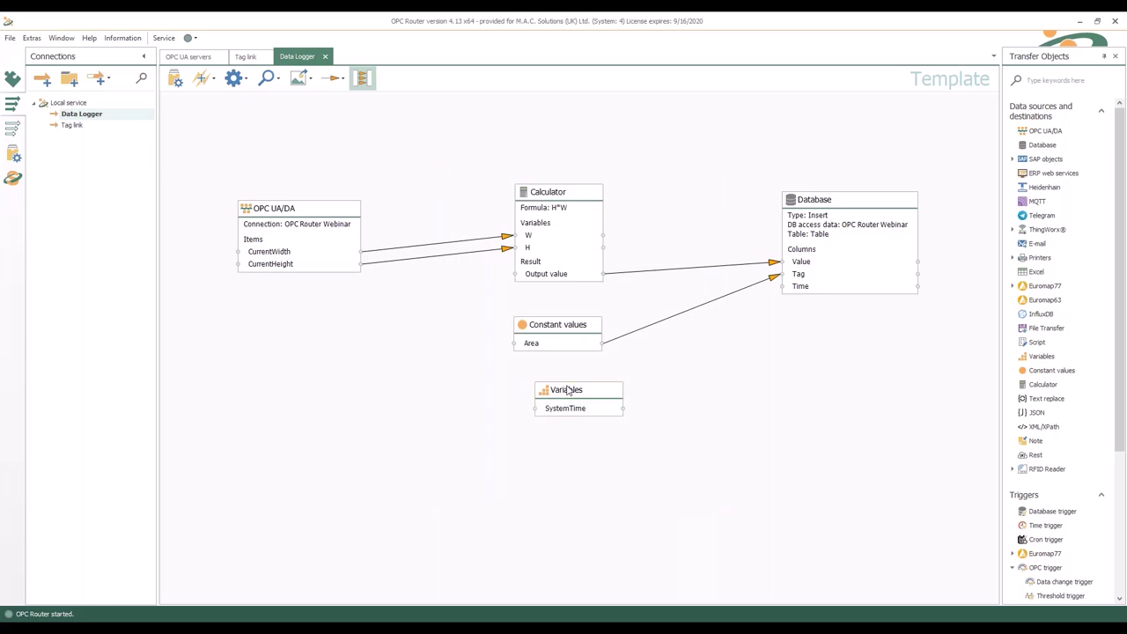
left_click_drag(573, 392, 798, 290)
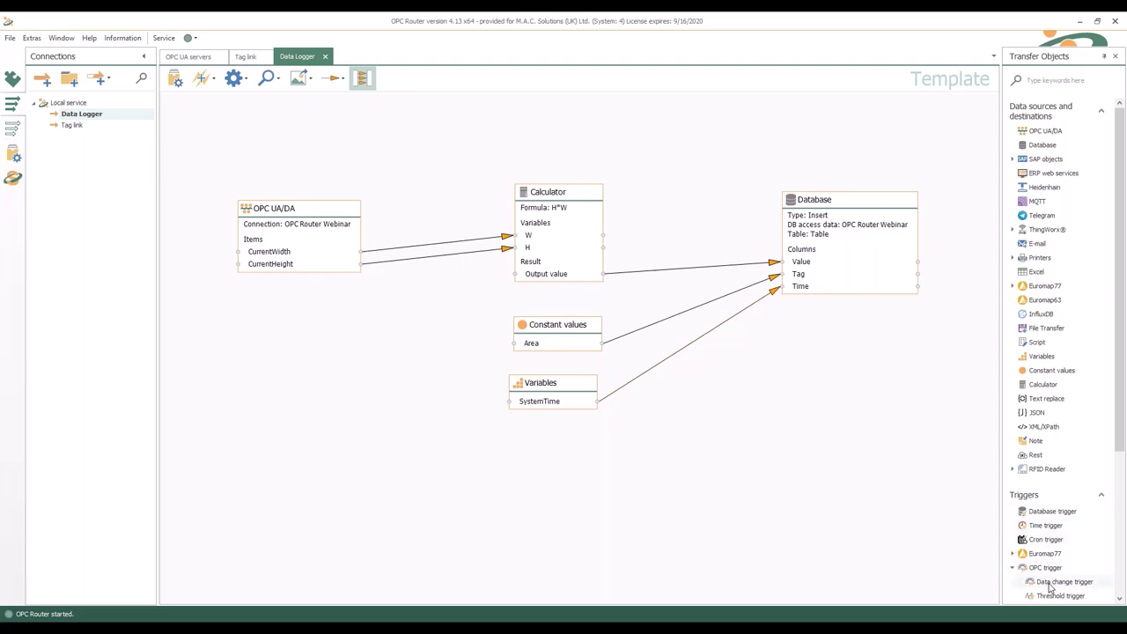
Add a Data change trigger on CurrentHeight using the OPC Router Webinar access data
left_click_drag(1065, 587, 239, 411)
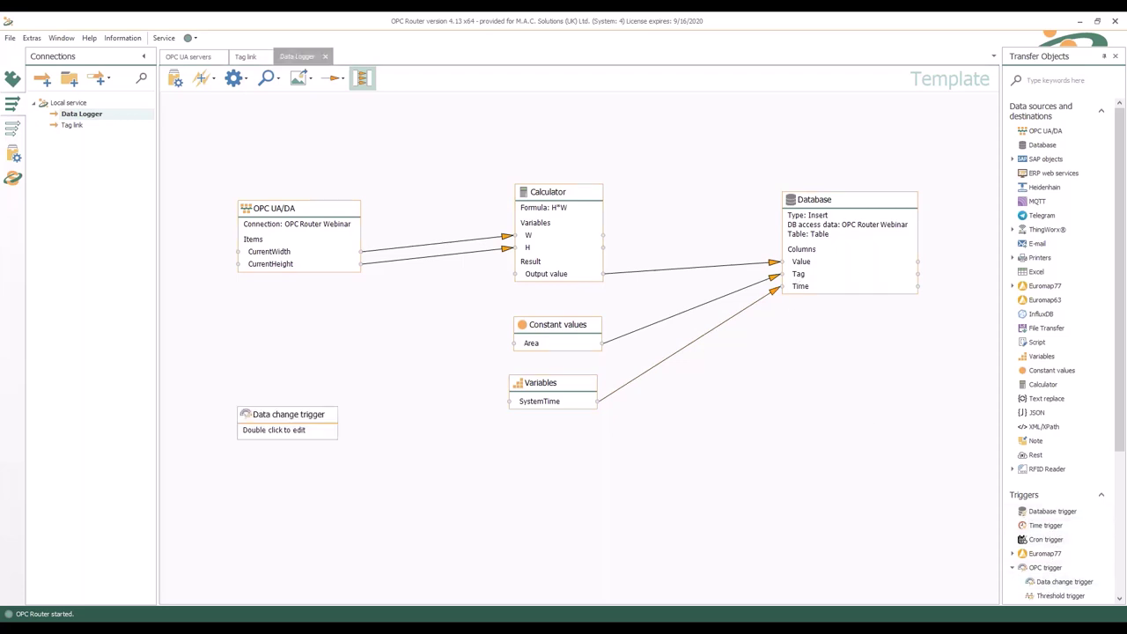
double_click(276, 420)
left_click(703, 275)
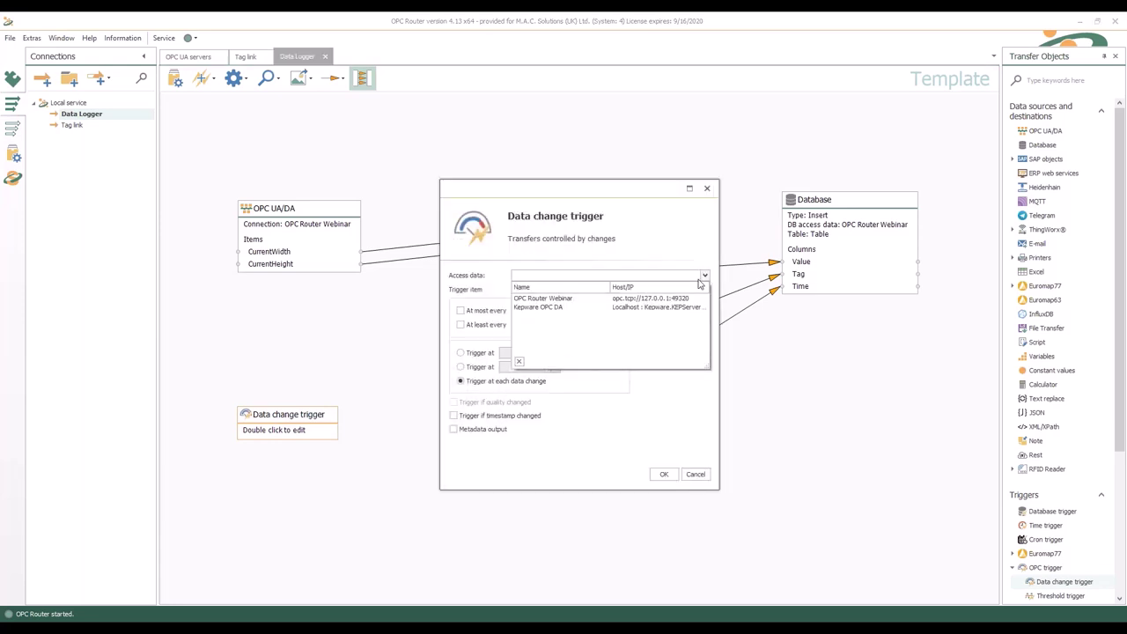
left_click(650, 298)
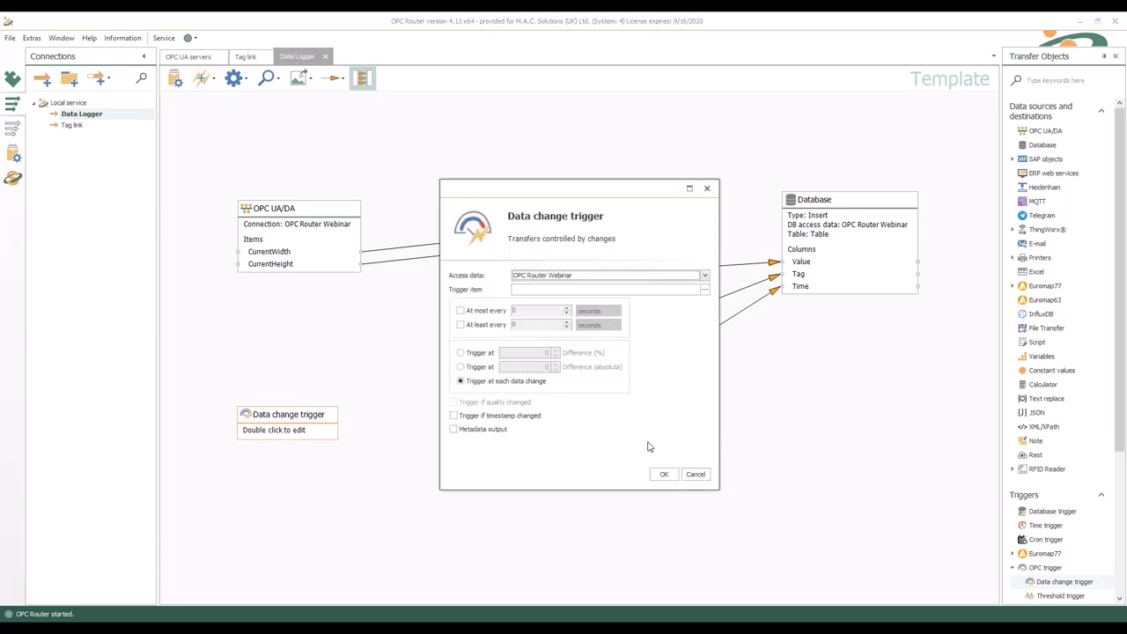
left_click(704, 288)
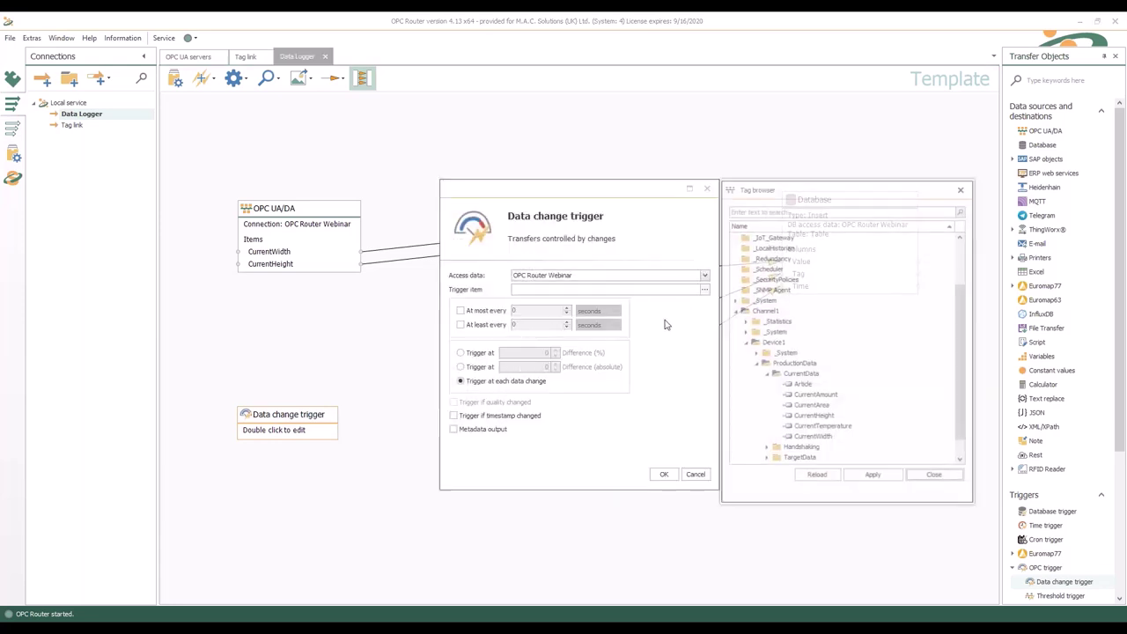
double_click(823, 417)
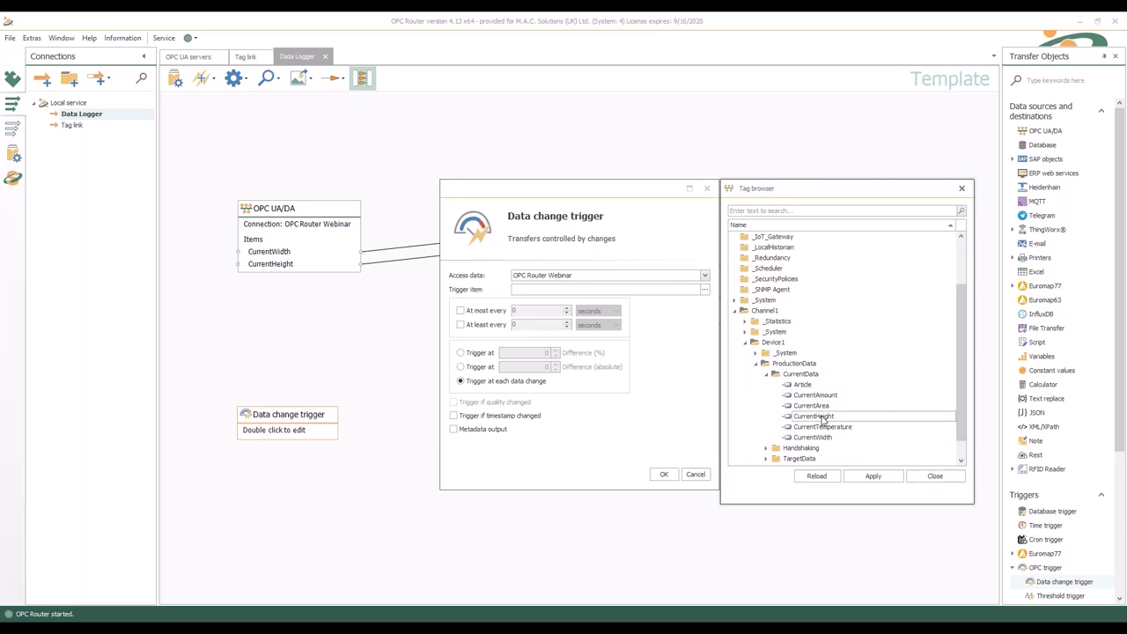
left_click(664, 474)
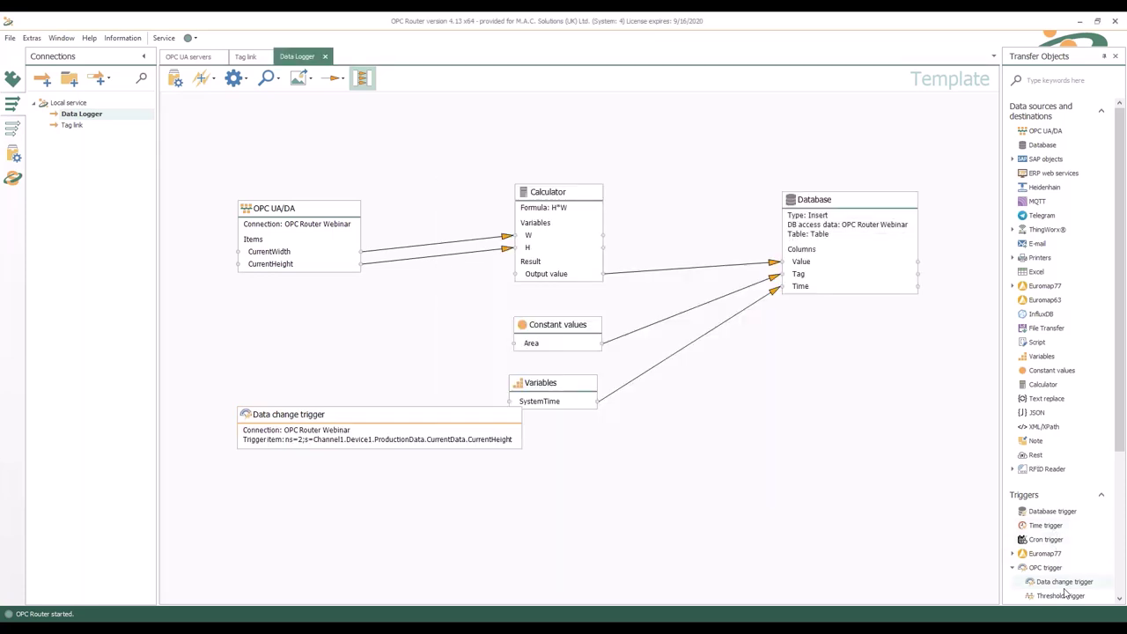
Add a second Data change trigger on CurrentWidth via OPC Router Webinar, placed below the first
left_click_drag(1064, 588, 422, 524)
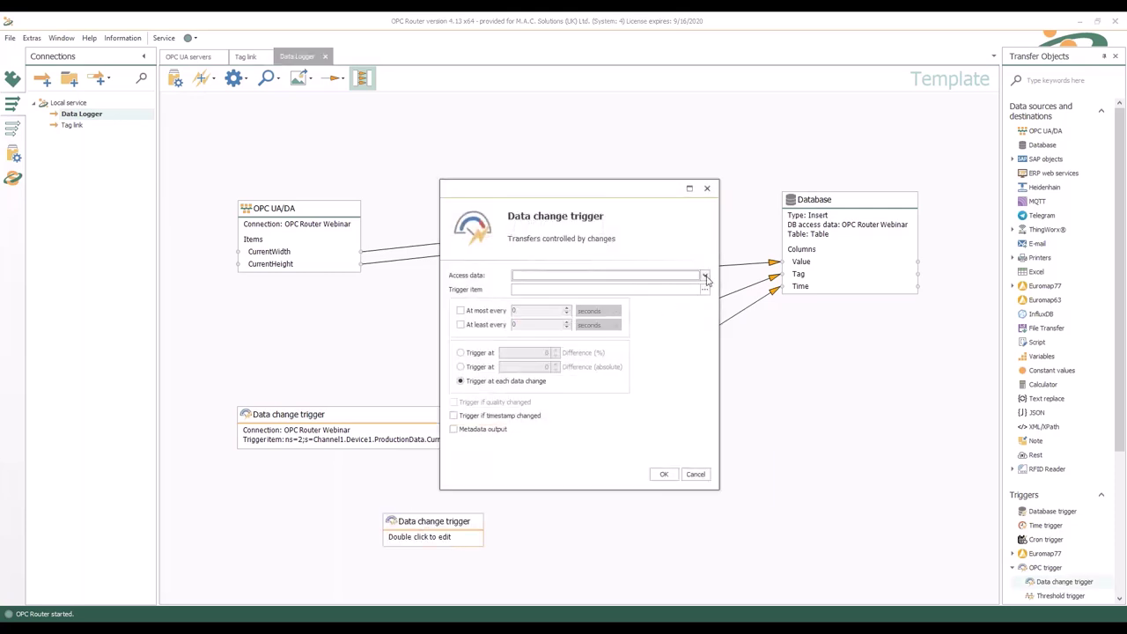
left_click(704, 275)
left_click(596, 299)
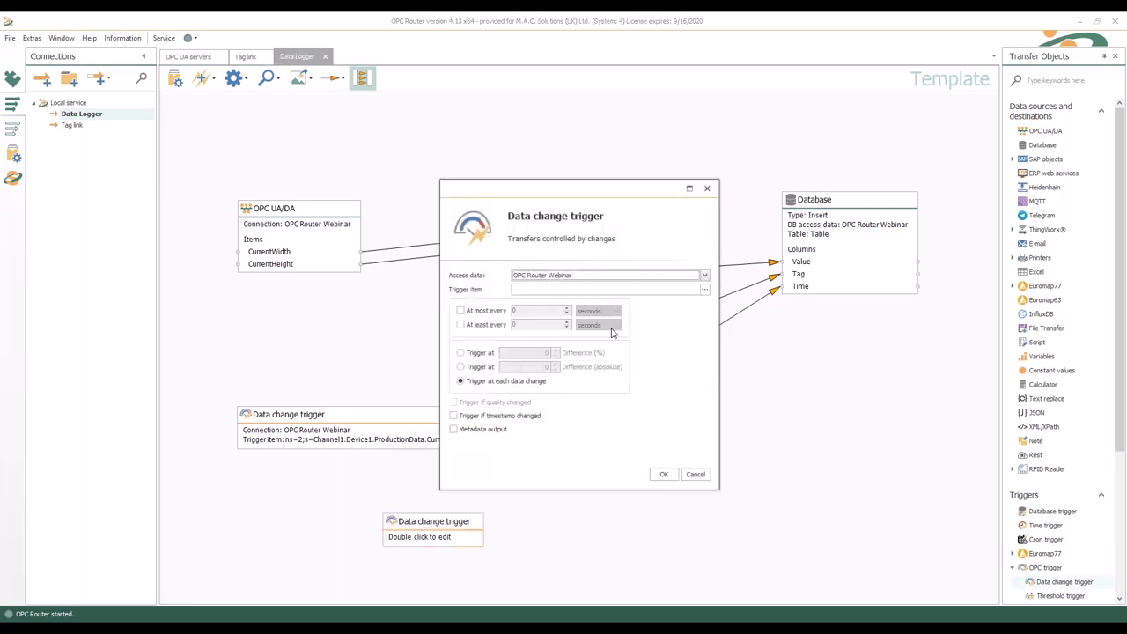
left_click(704, 289)
left_click(832, 437)
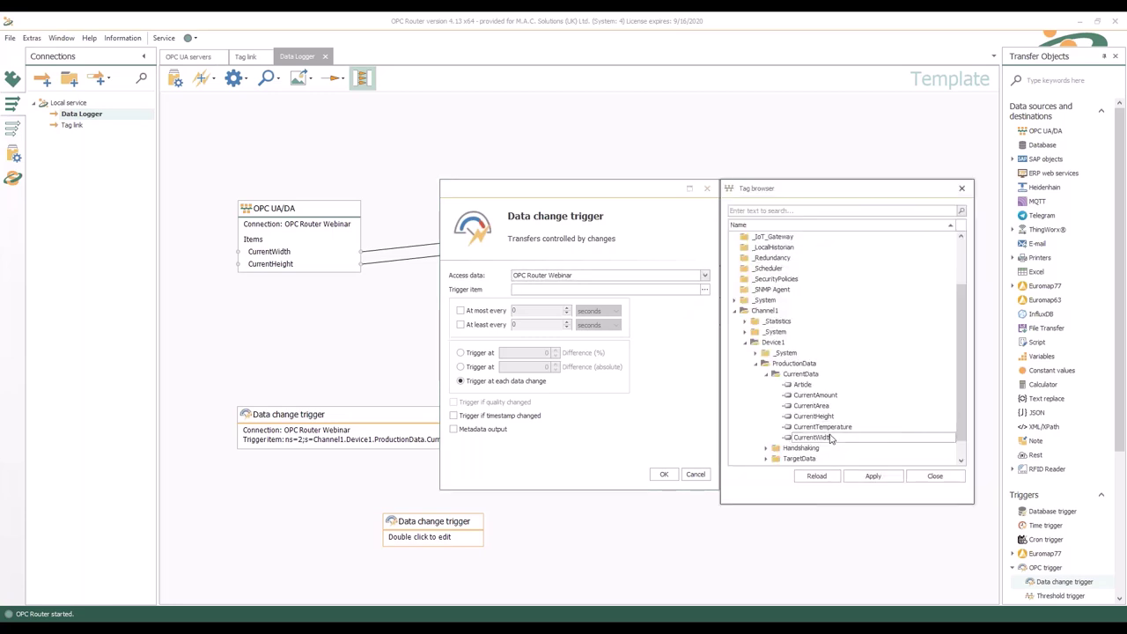
double_click(832, 437)
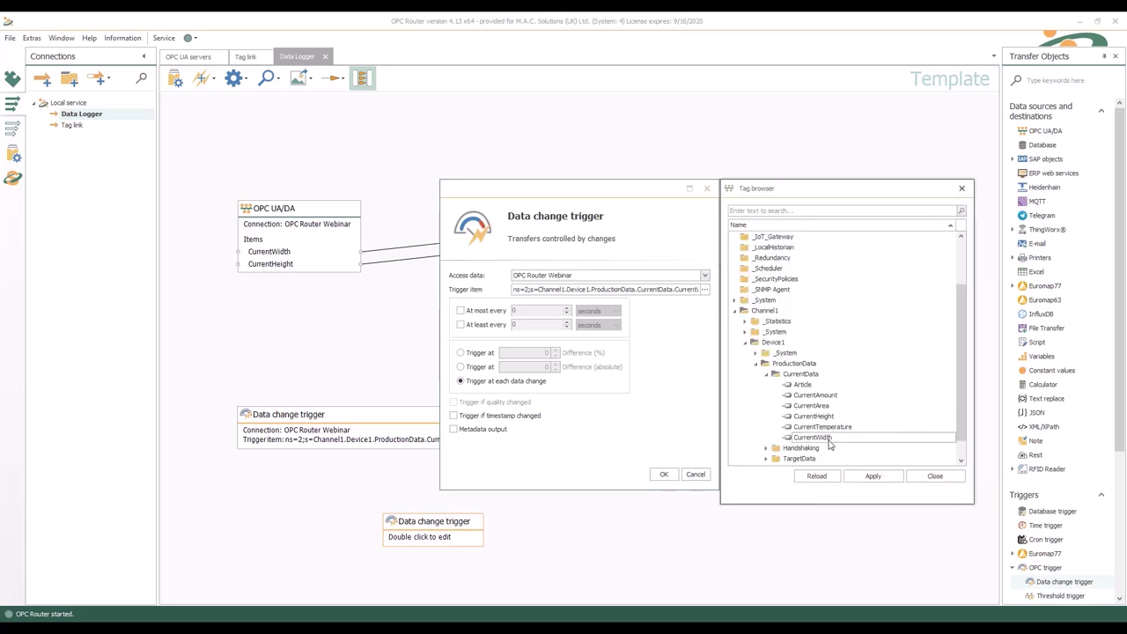
left_click(663, 476)
left_click_drag(453, 529, 303, 484)
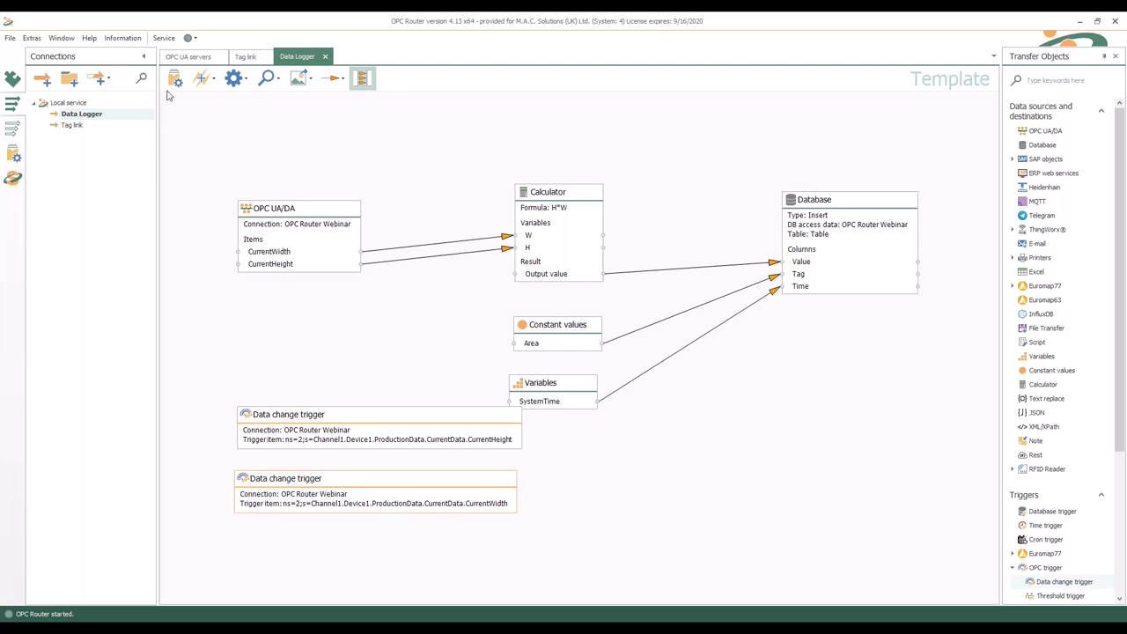
Keep the two triggers combined with OR and publish Data Logger to the OPC Router service
left_click(215, 80)
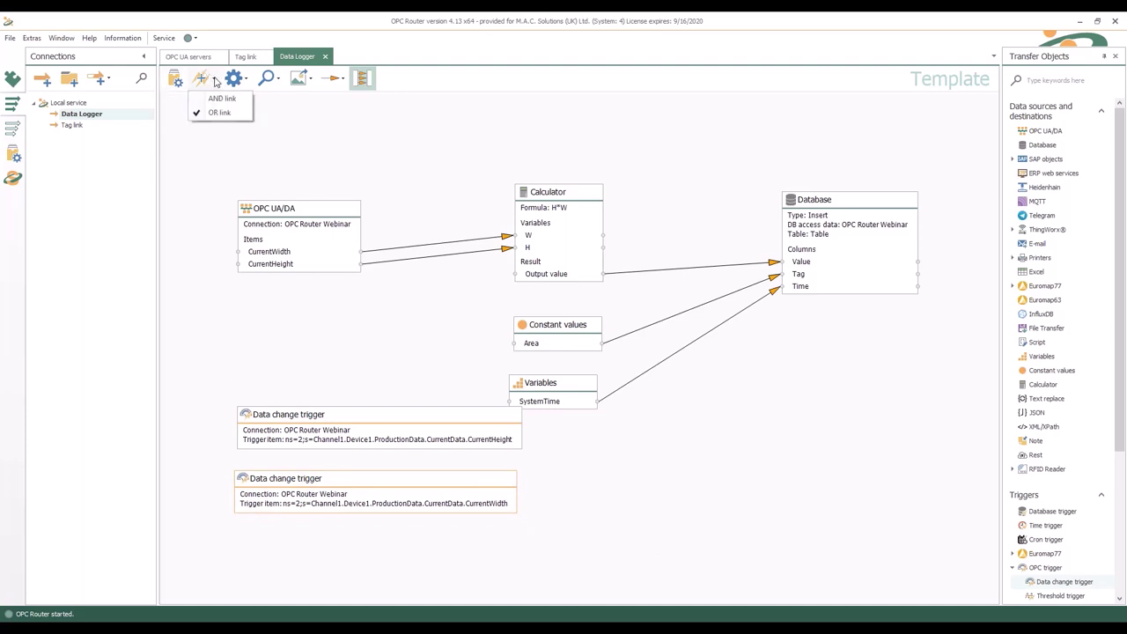
left_click(218, 208)
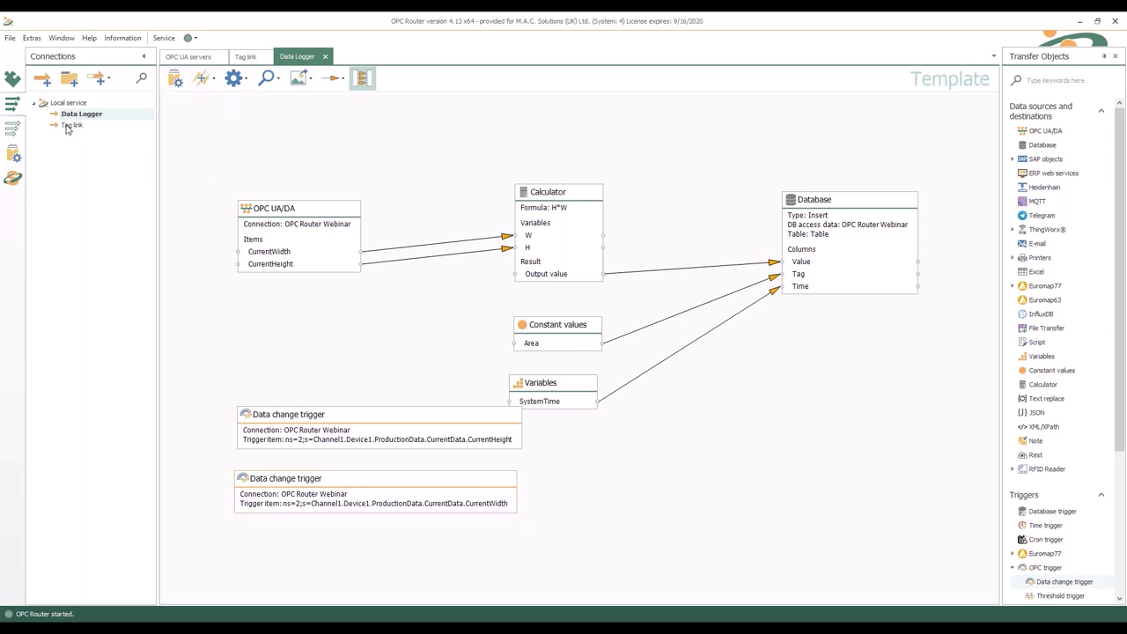
left_click(177, 81)
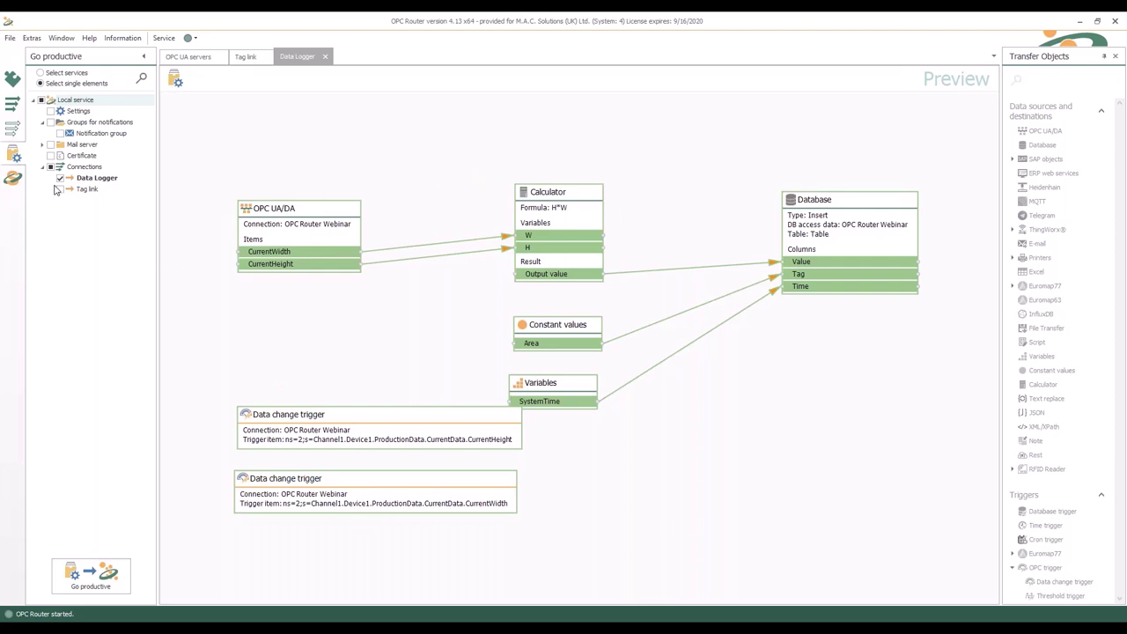
left_click(104, 586)
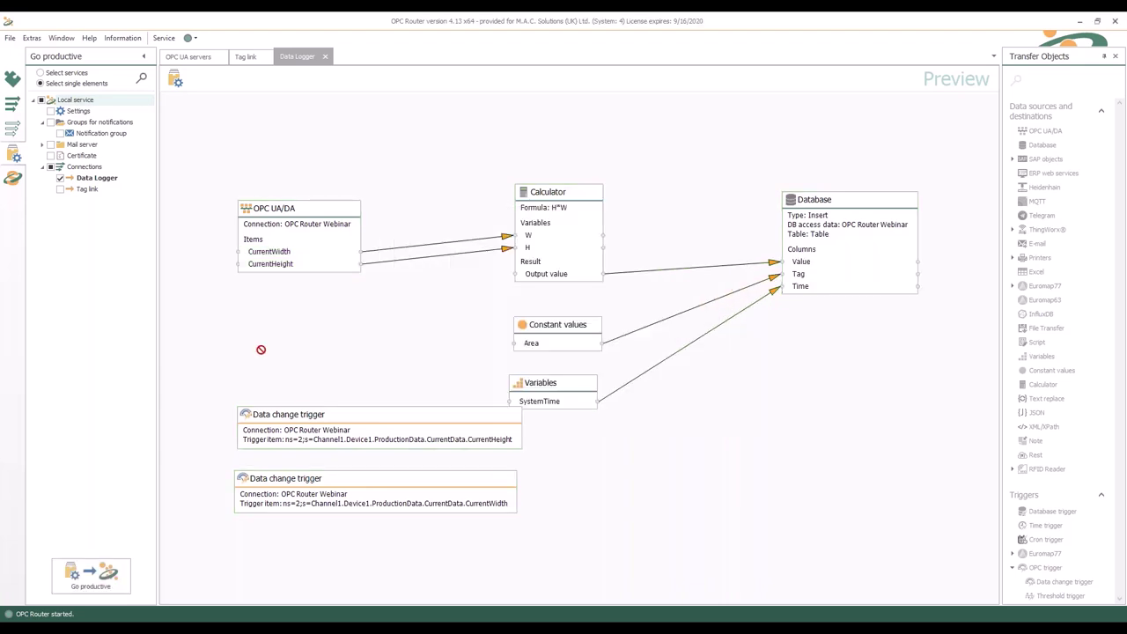
Inspect the live runtime values of Data Logger and Tag link, where width 10 × height 10 gives 100
left_click(13, 179)
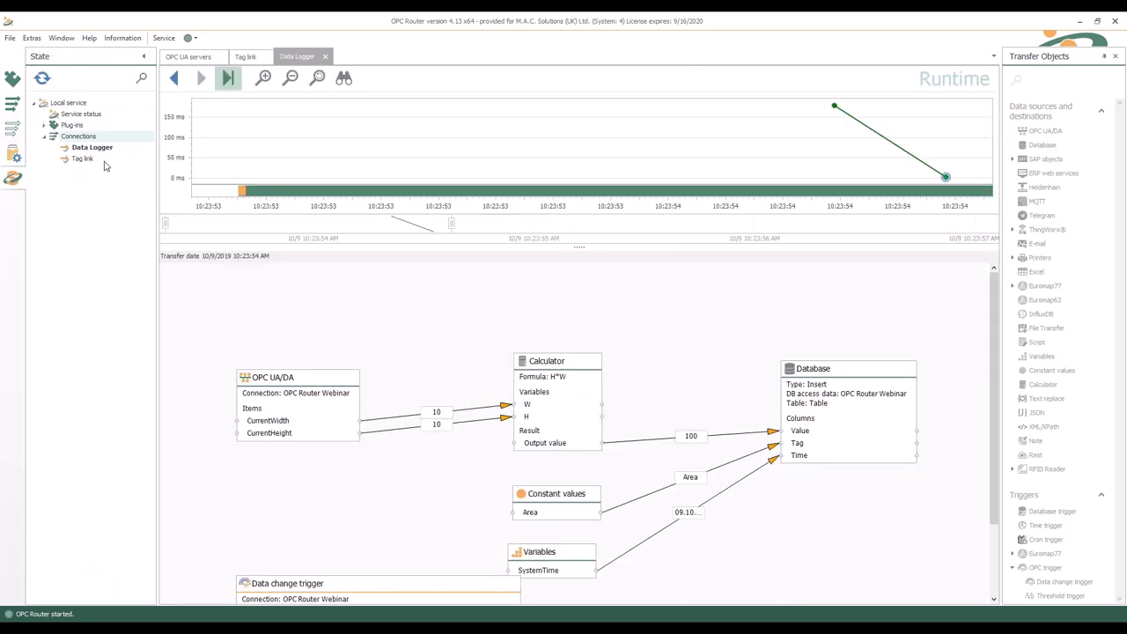
scroll(813, 422, "down", 1)
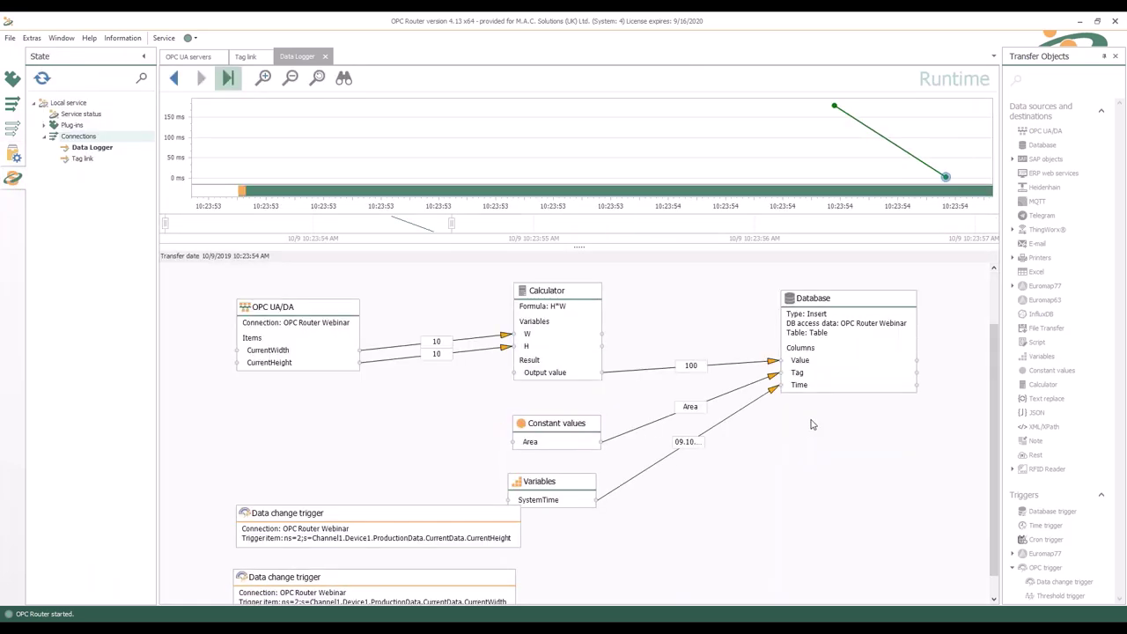
scroll(812, 425, "down", 1)
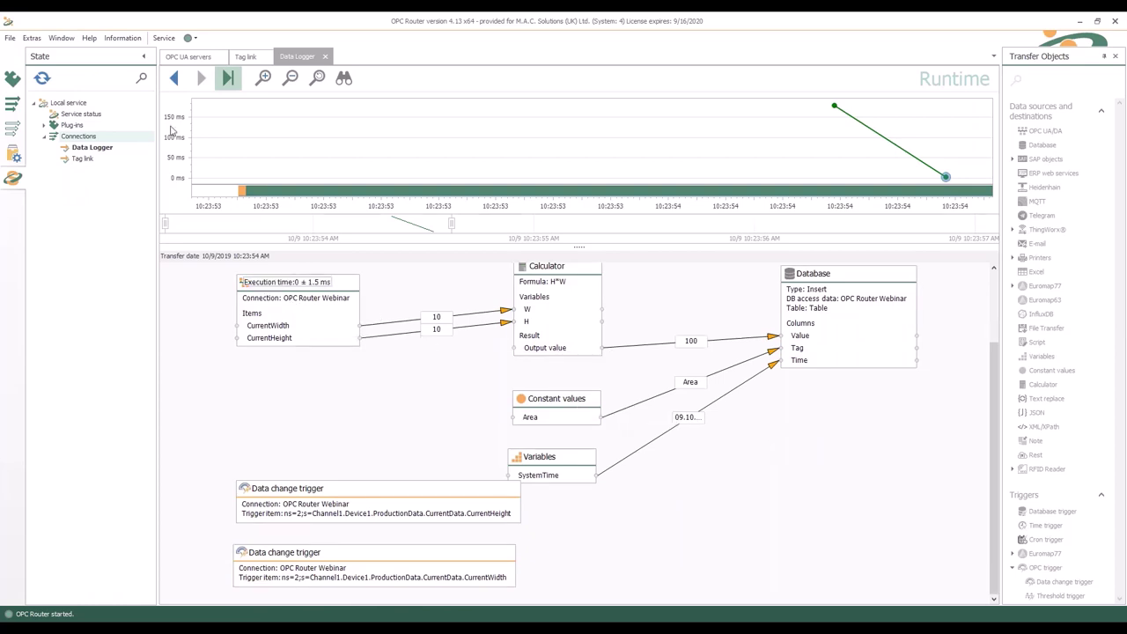
left_click(82, 159)
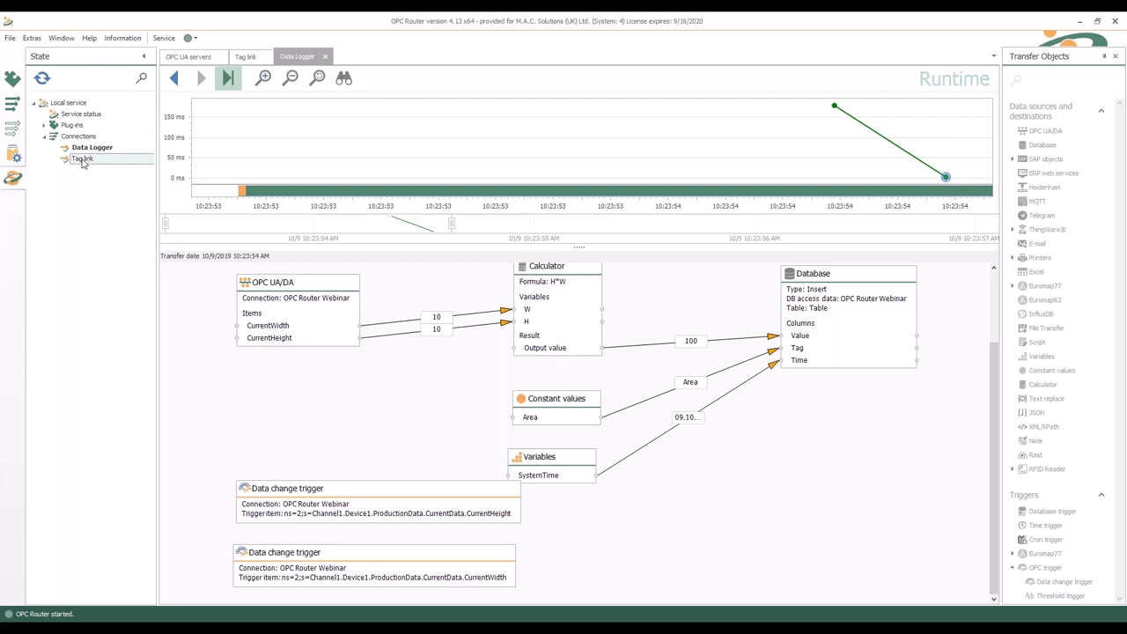
scroll(528, 435, "down", 2)
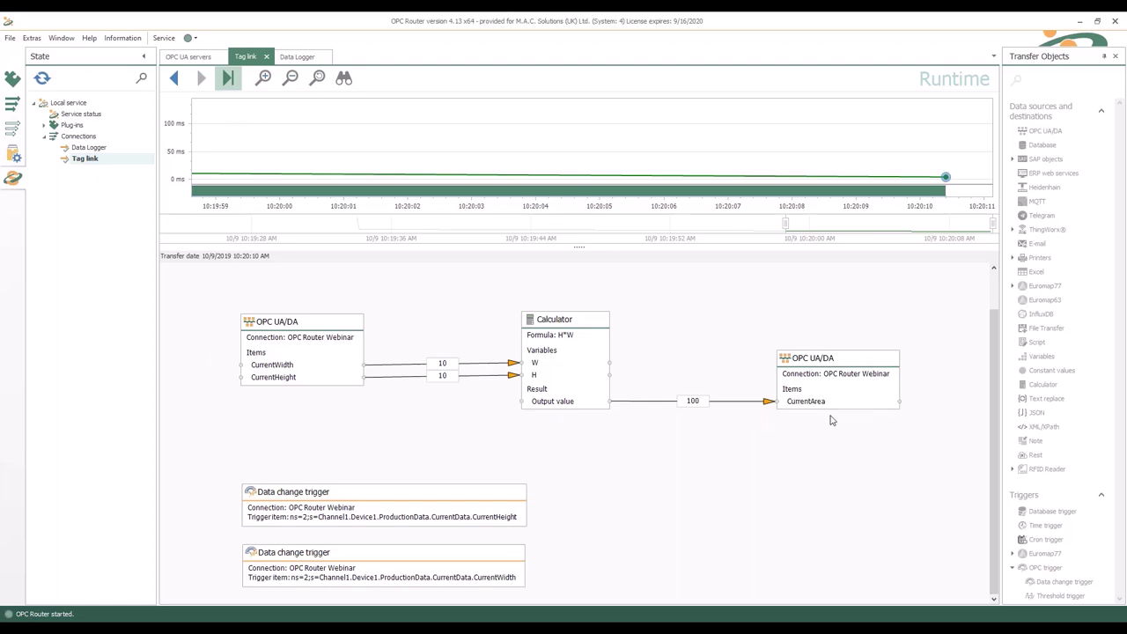
left_click(87, 149)
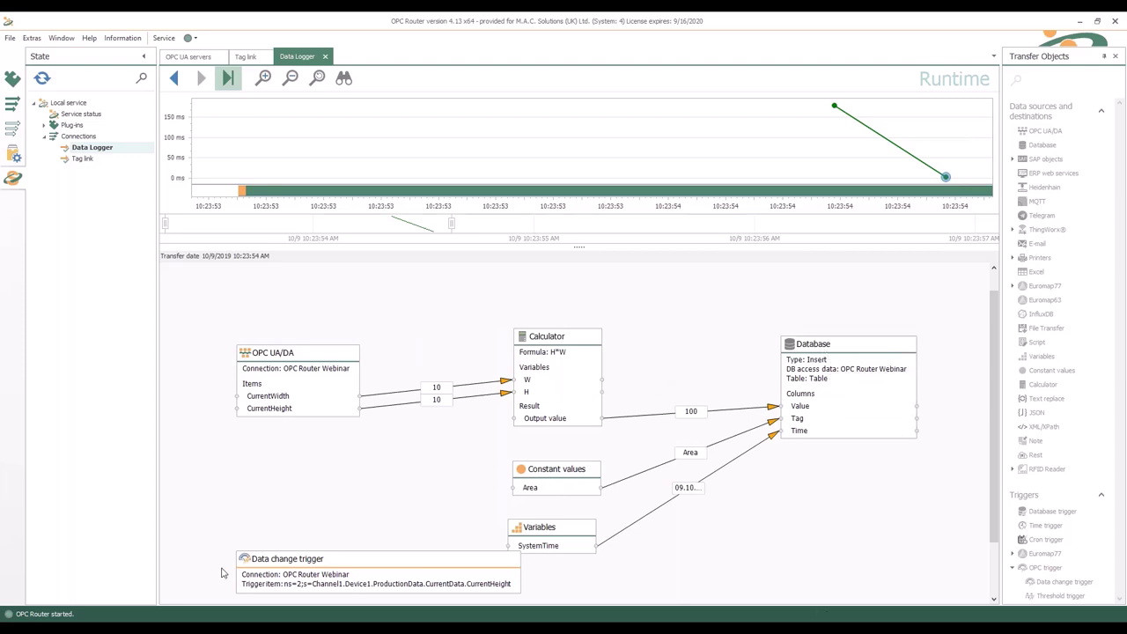
Synchronously write 15 to the CurrentHeight tag in OPC Quick Client, then minimize the client
left_click(514, 619)
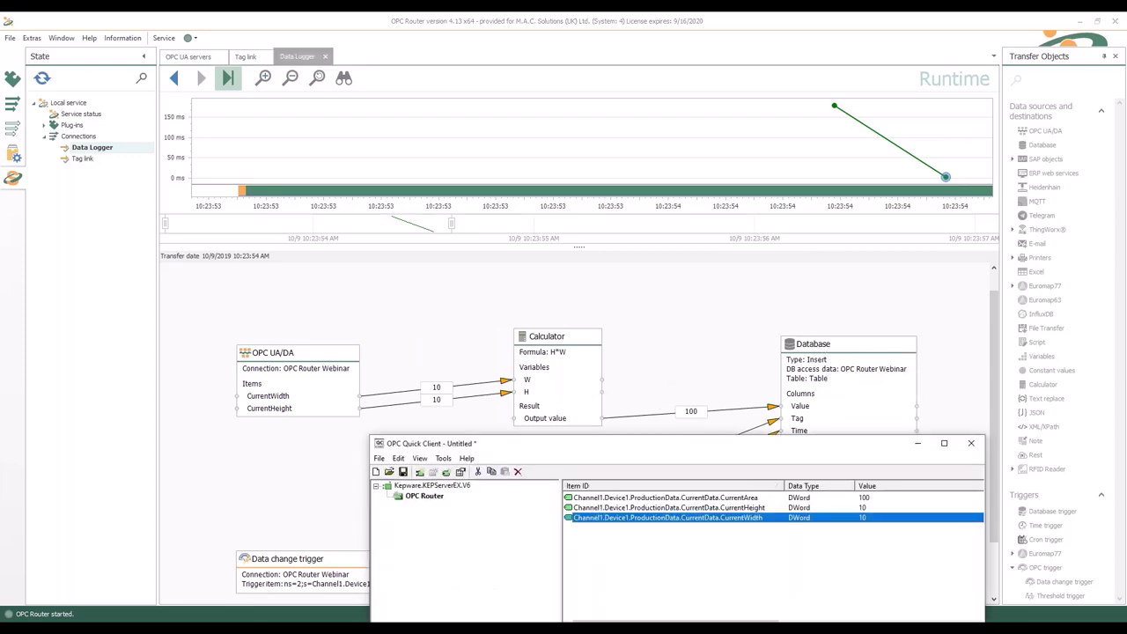
left_click_drag(660, 455, 802, 517)
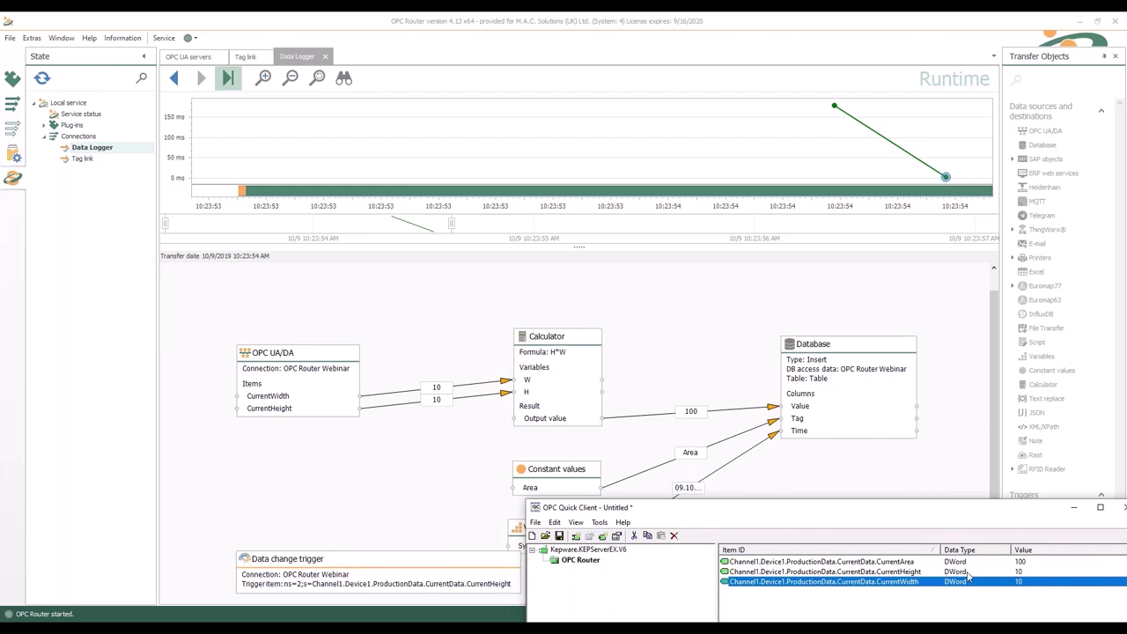
right_click(893, 572)
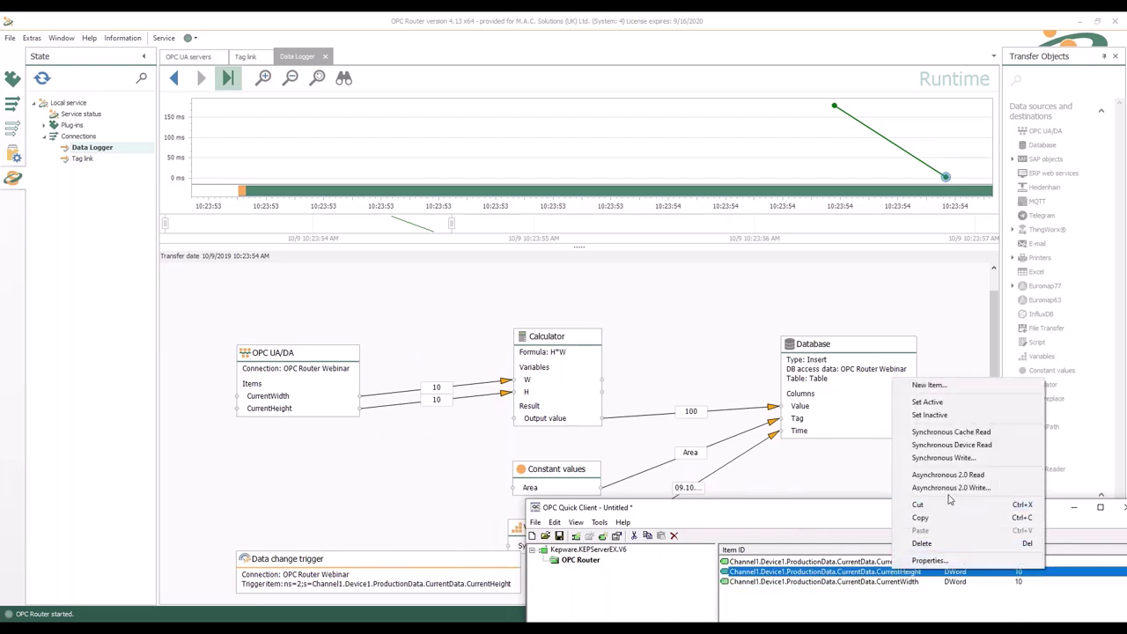
left_click(944, 458)
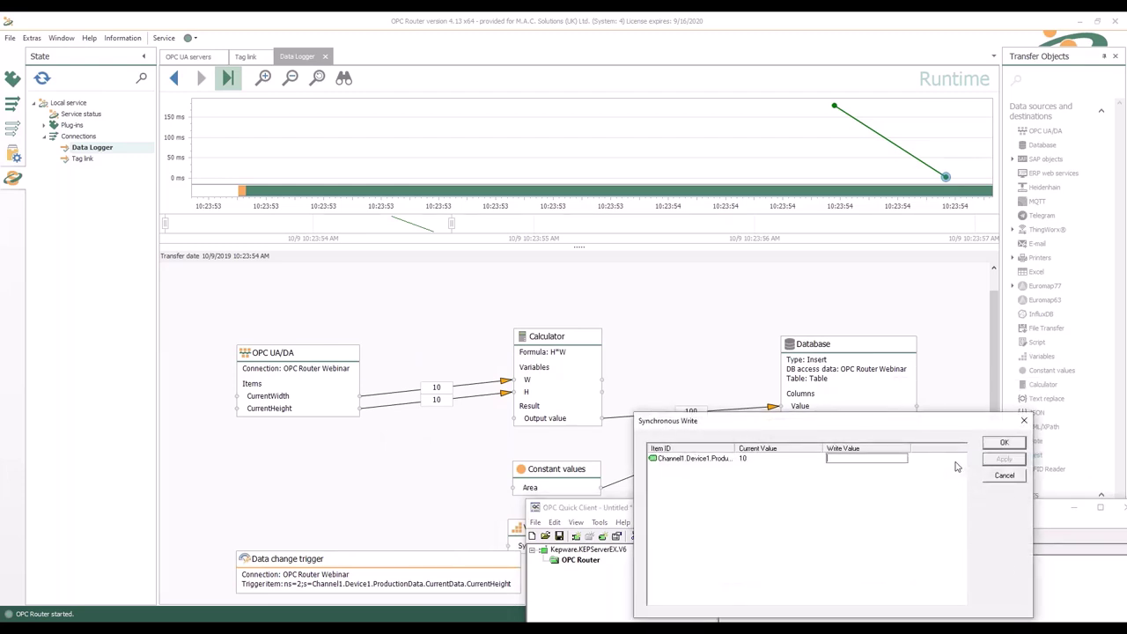
type("15")
left_click(1011, 443)
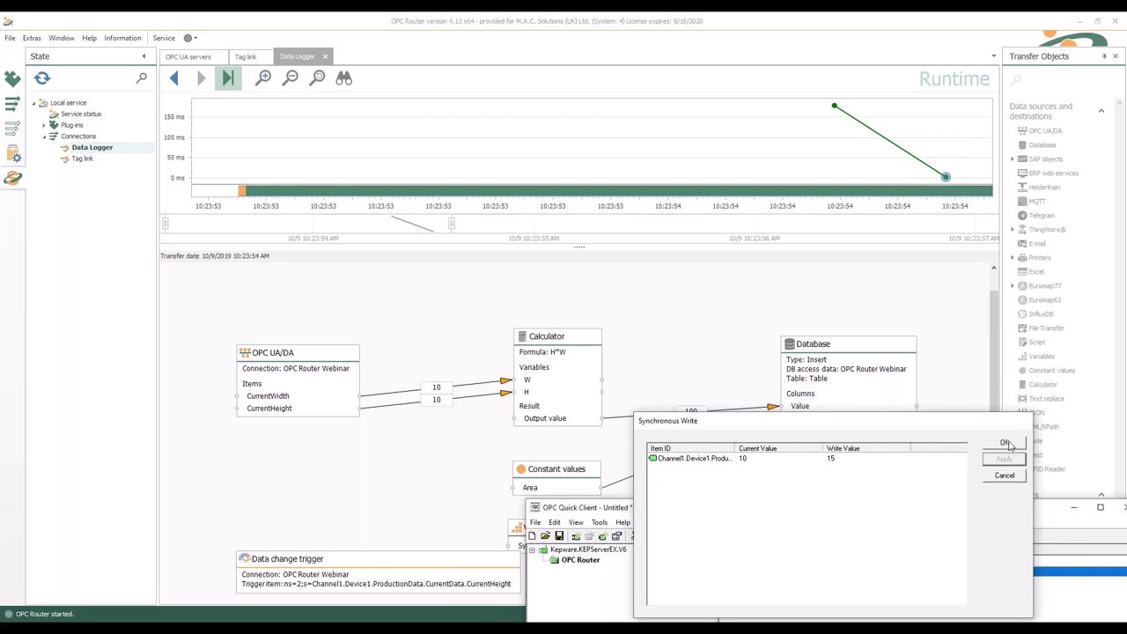
left_click_drag(1028, 515, 935, 516)
left_click(979, 510)
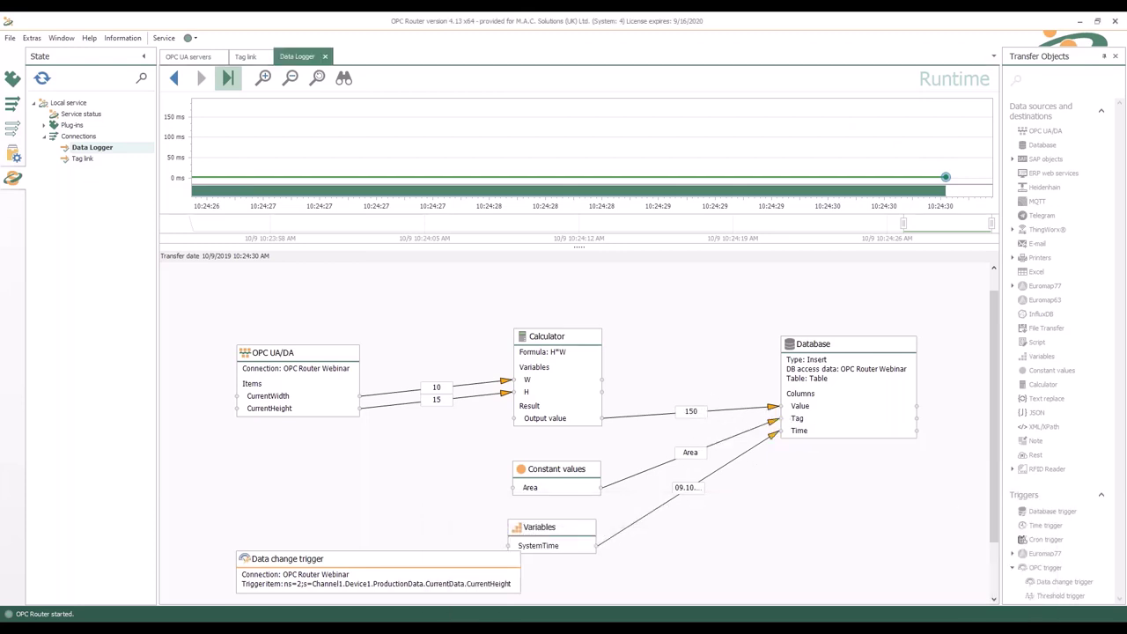
Select the top 1000 rows of dbo.Table to confirm Area values of 150, then minimize SSMS
mouse_move(502, 629)
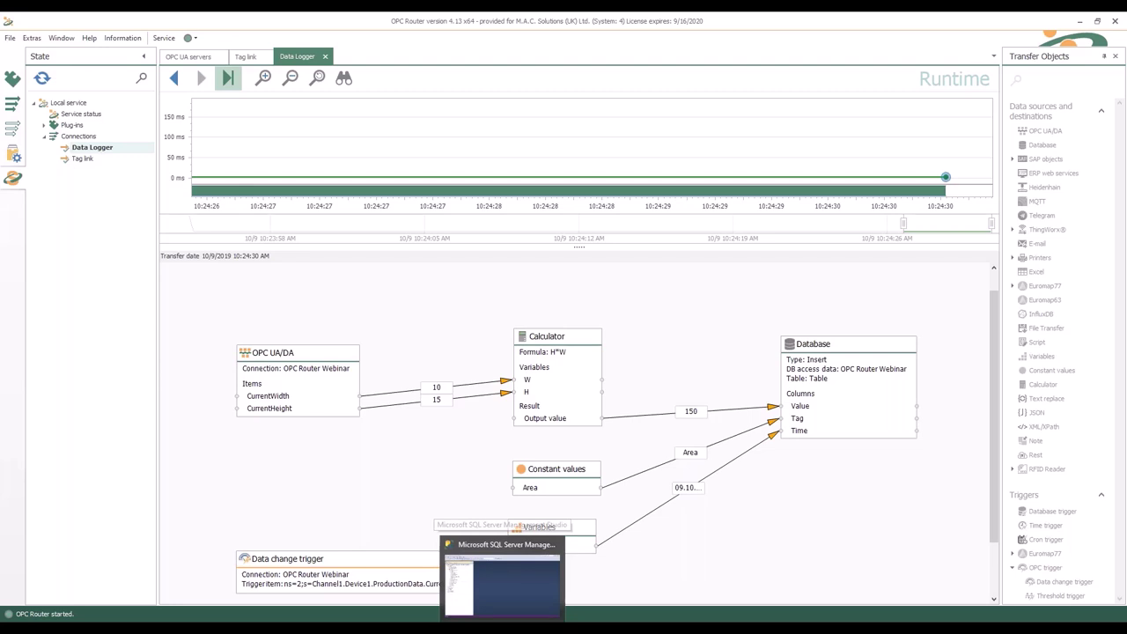
left_click(502, 577)
left_click(88, 238)
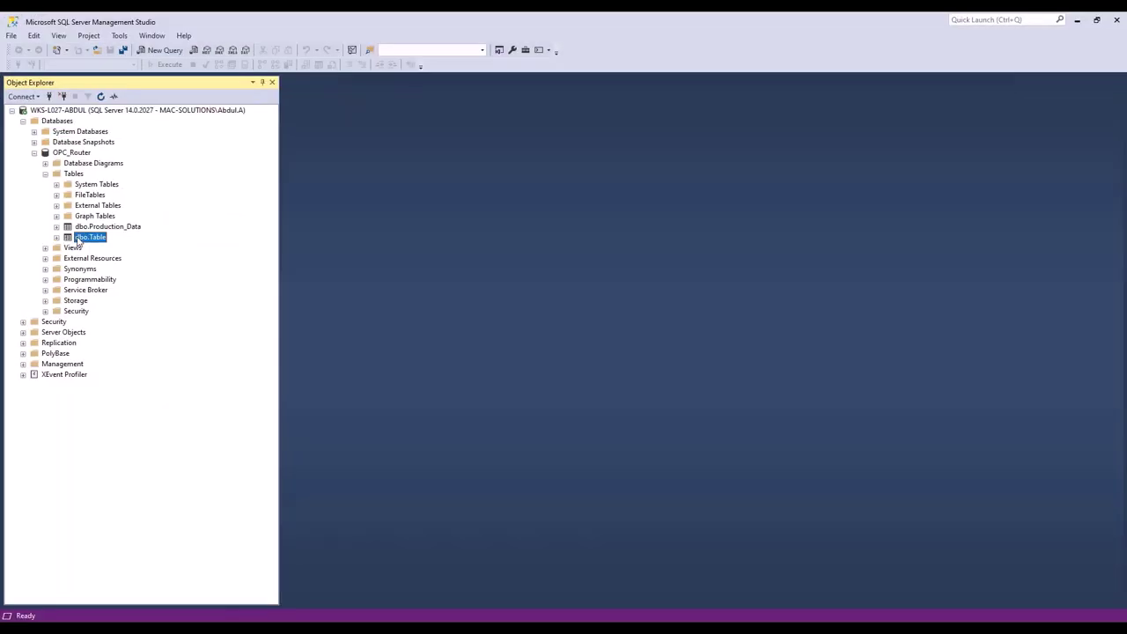
right_click(79, 239)
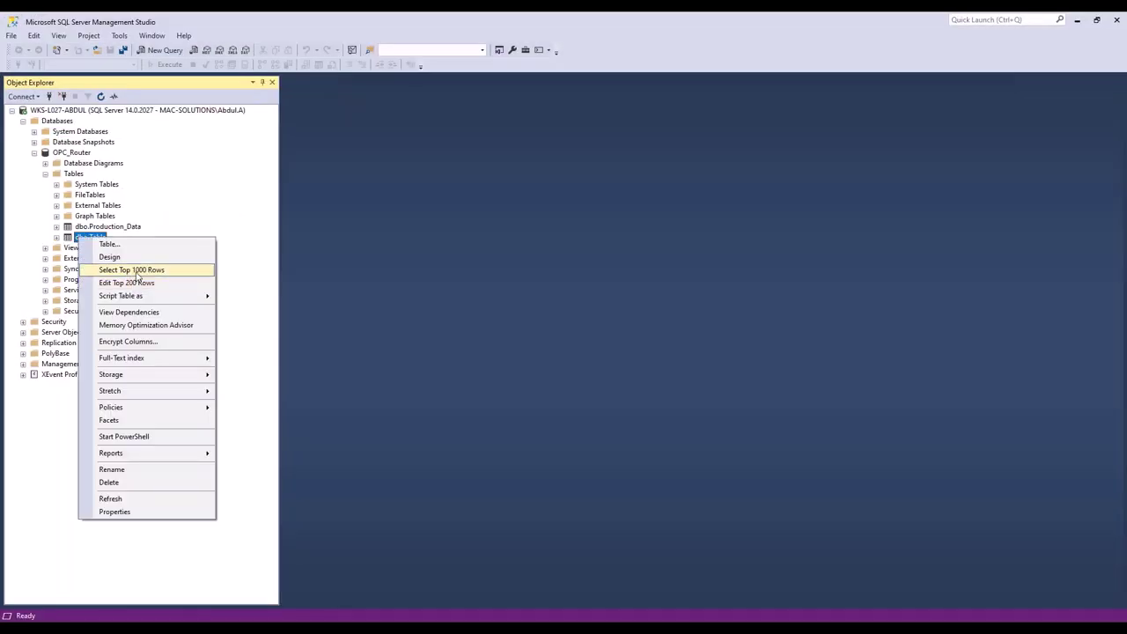
left_click(195, 270)
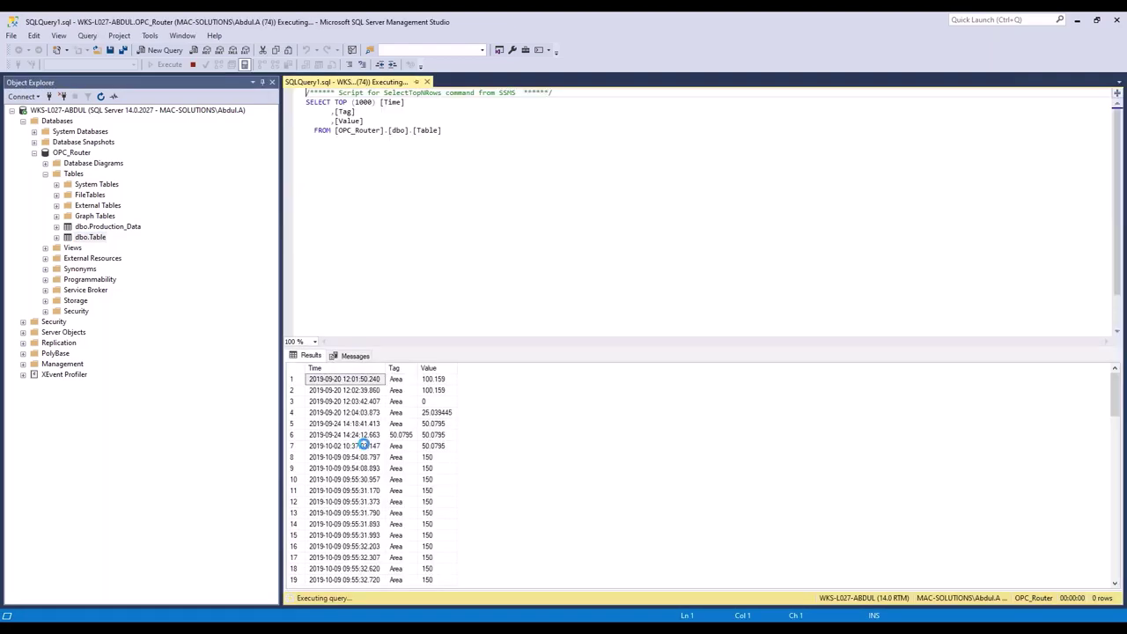
scroll(396, 501, "down", 20)
scroll(396, 506, "down", 2)
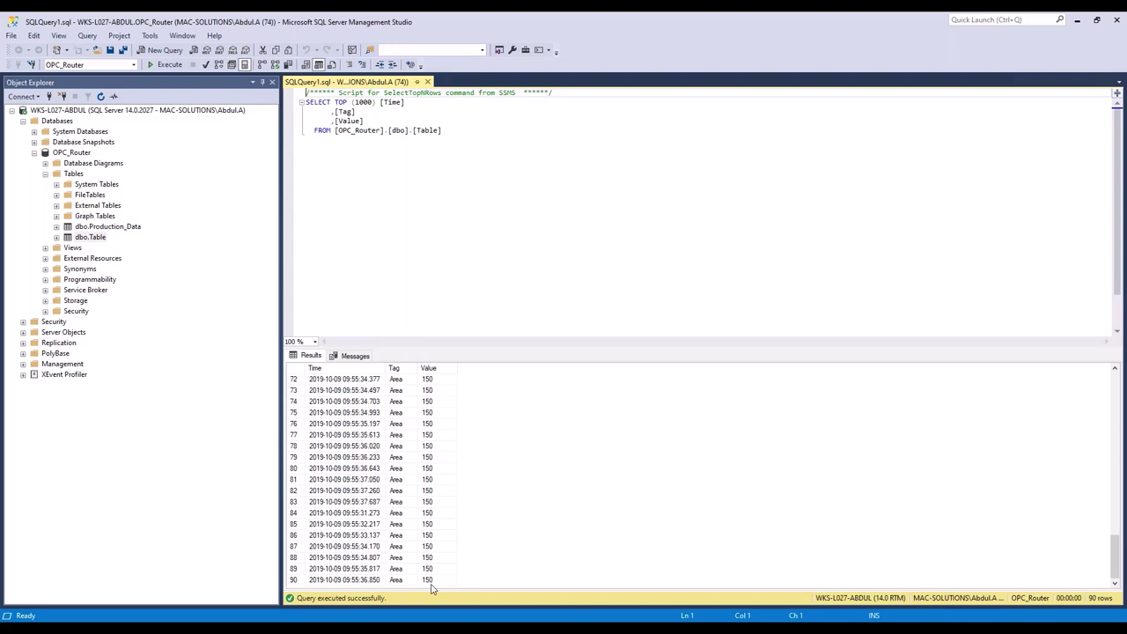
scroll(445, 564, "up", 2)
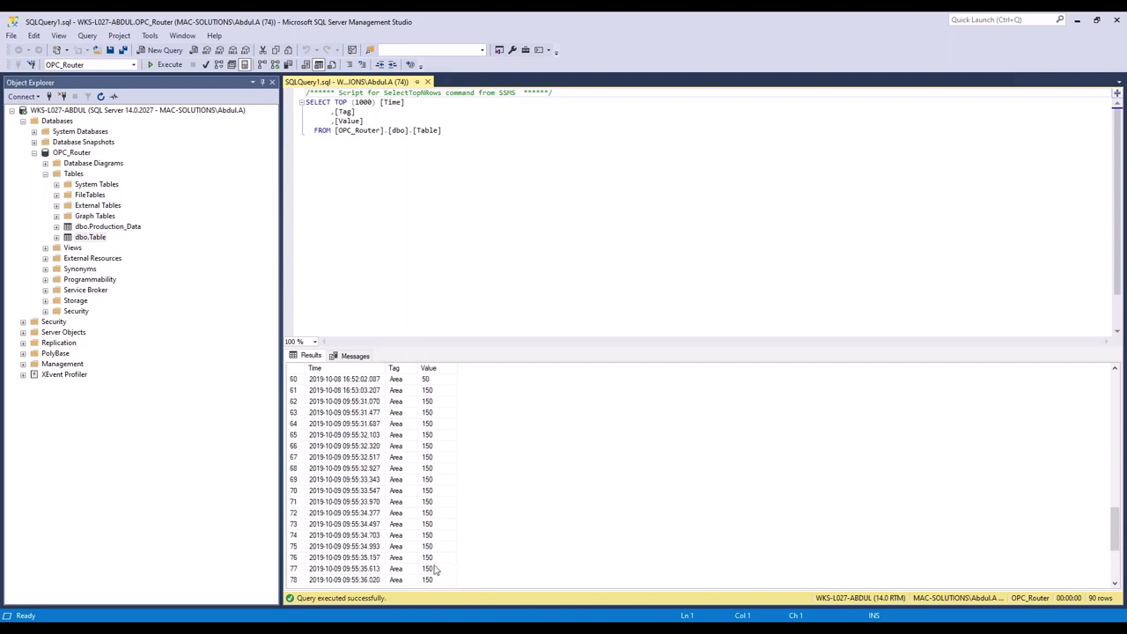
scroll(406, 557, "down", 2)
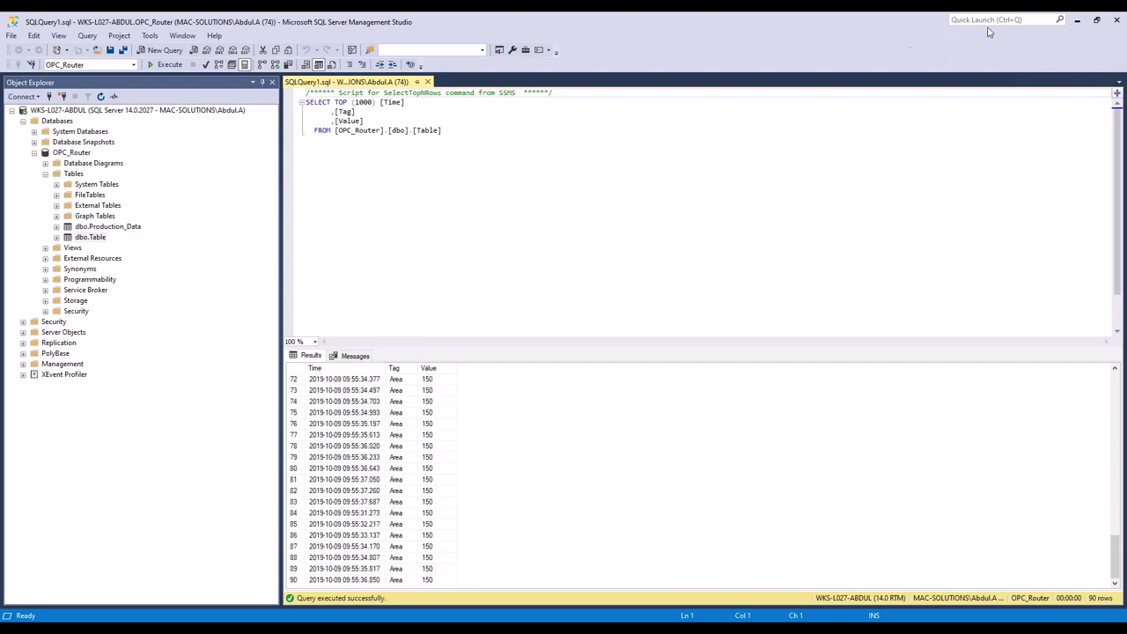
left_click(1077, 19)
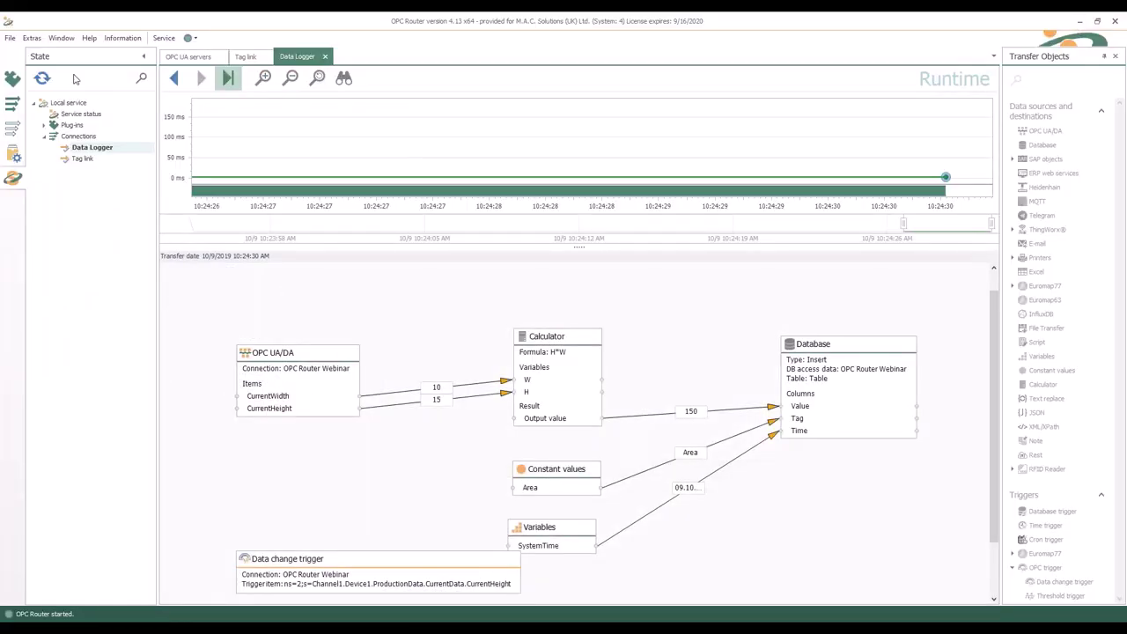
Return Data Logger to template editing and inspect the CurrentHeight-to-H and Output value-to-Value links
left_click(42, 78)
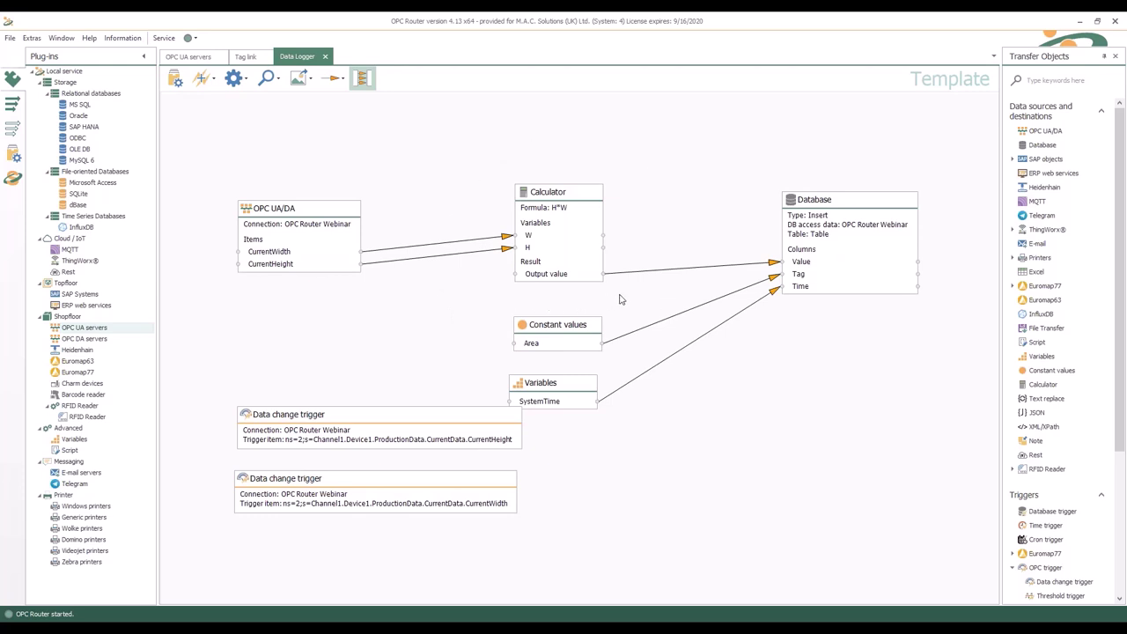
left_click(481, 251)
left_click(496, 268)
left_click(648, 274)
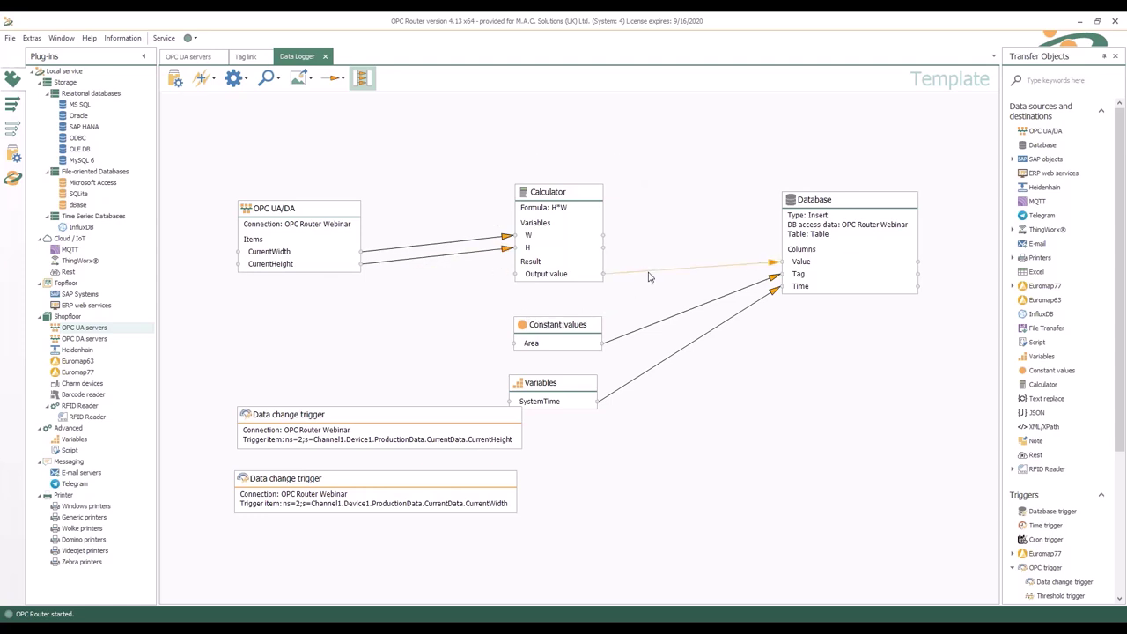